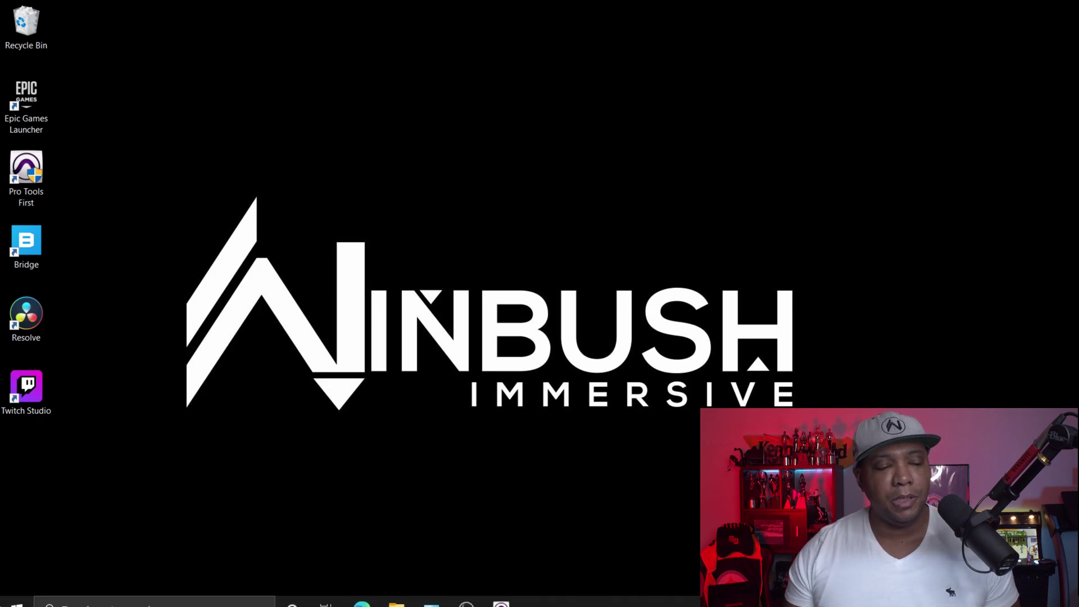
# Step: Launch Google Chrome and go to the Mixamo website
pyautogui.click(17, 593)
pyautogui.click(543, 364)
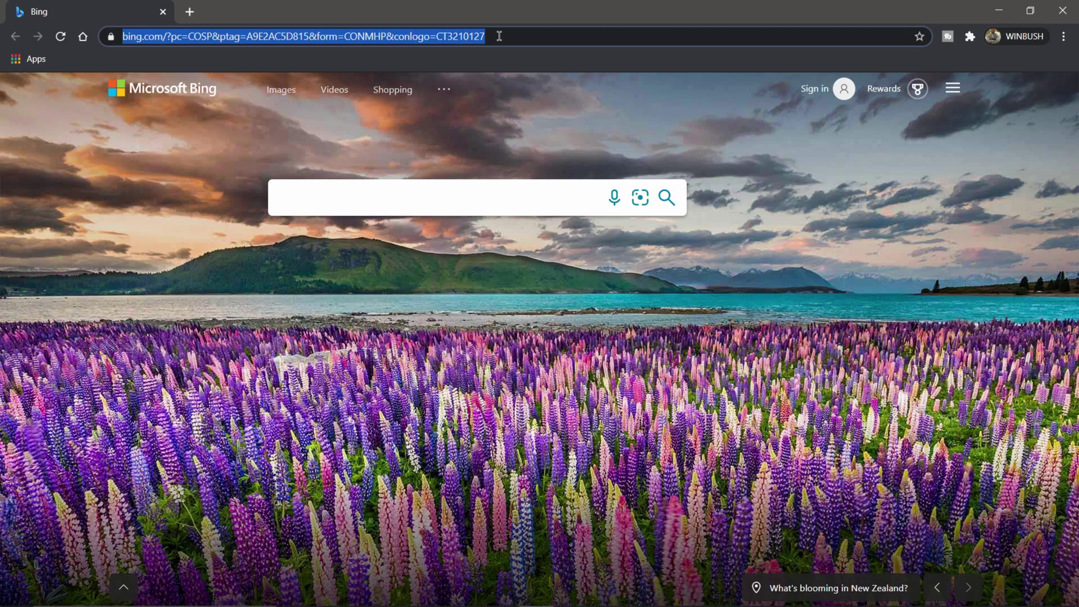
pyautogui.click(498, 36)
pyautogui.write('mixam')
pyautogui.press('Return')
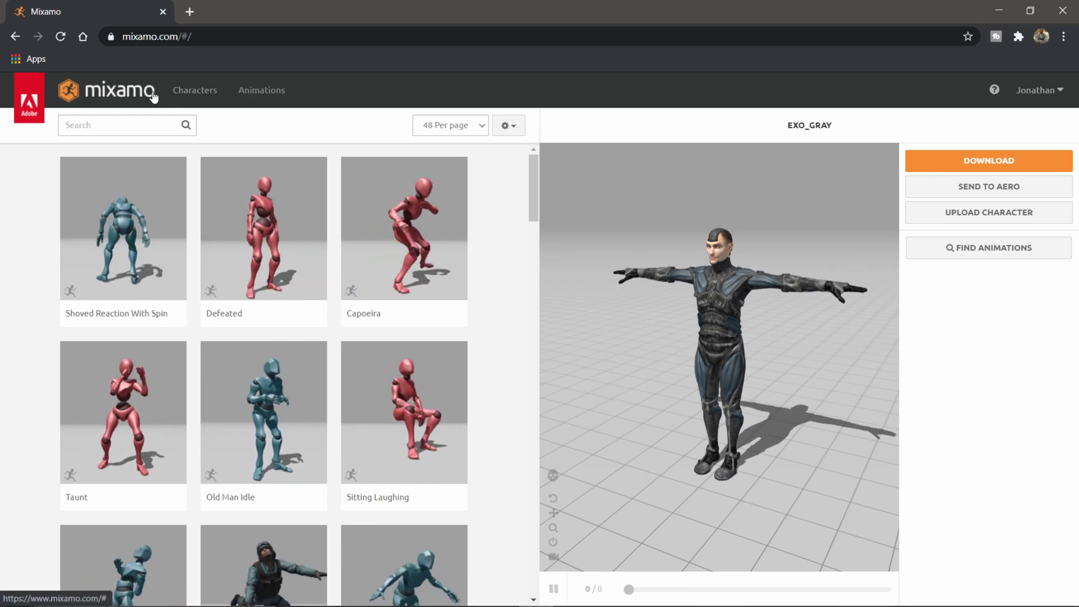
# Step: Choose the Michelle character from the second page of the character library and use it in place of the current one
pyautogui.click(208, 100)
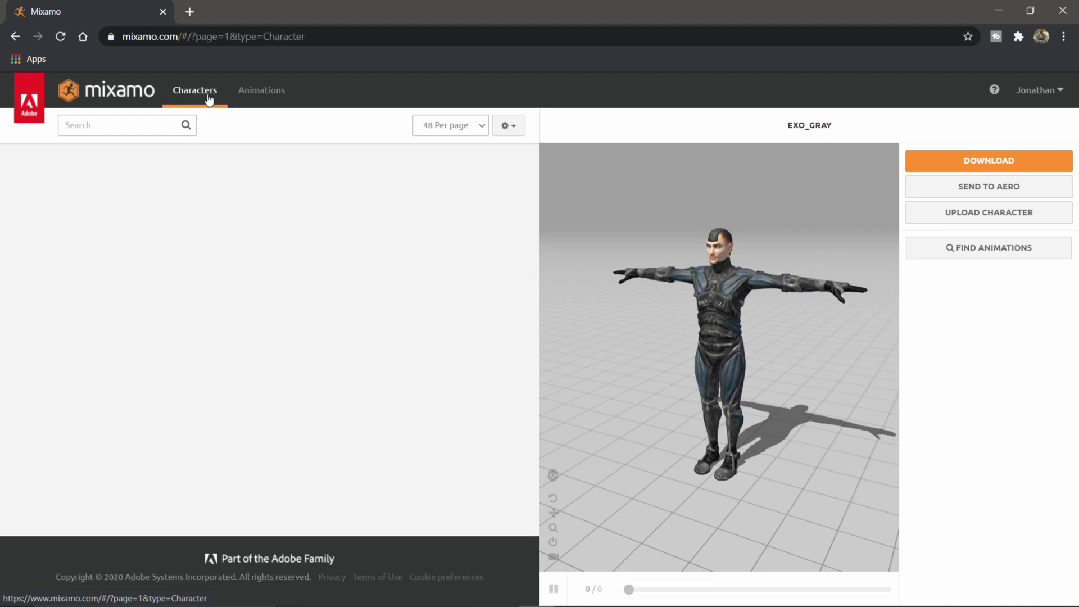
pyautogui.scroll(-15, 391, 308)
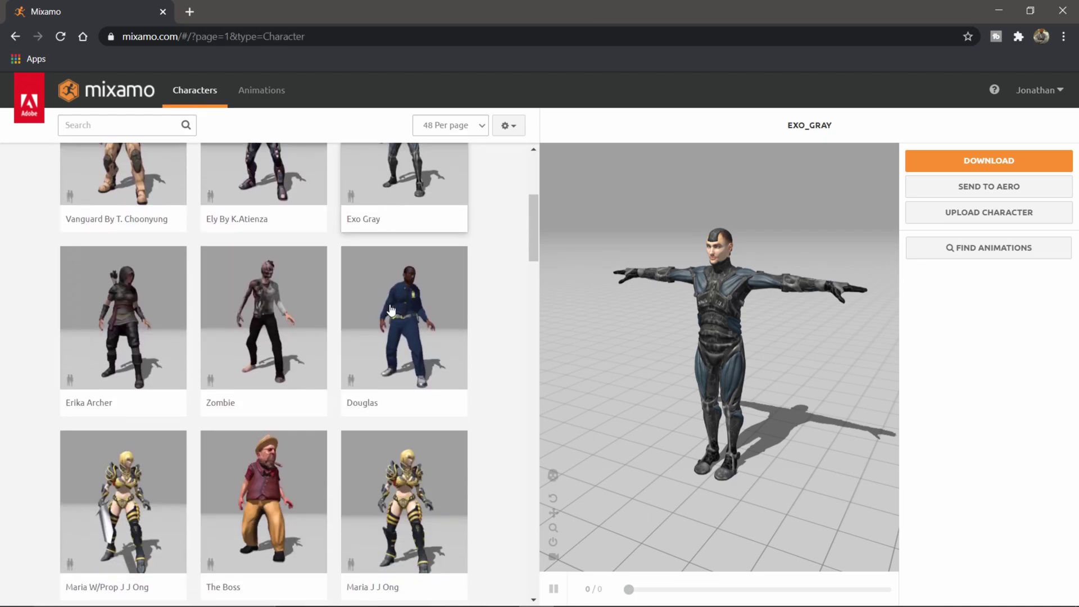
pyautogui.scroll(-17, 392, 309)
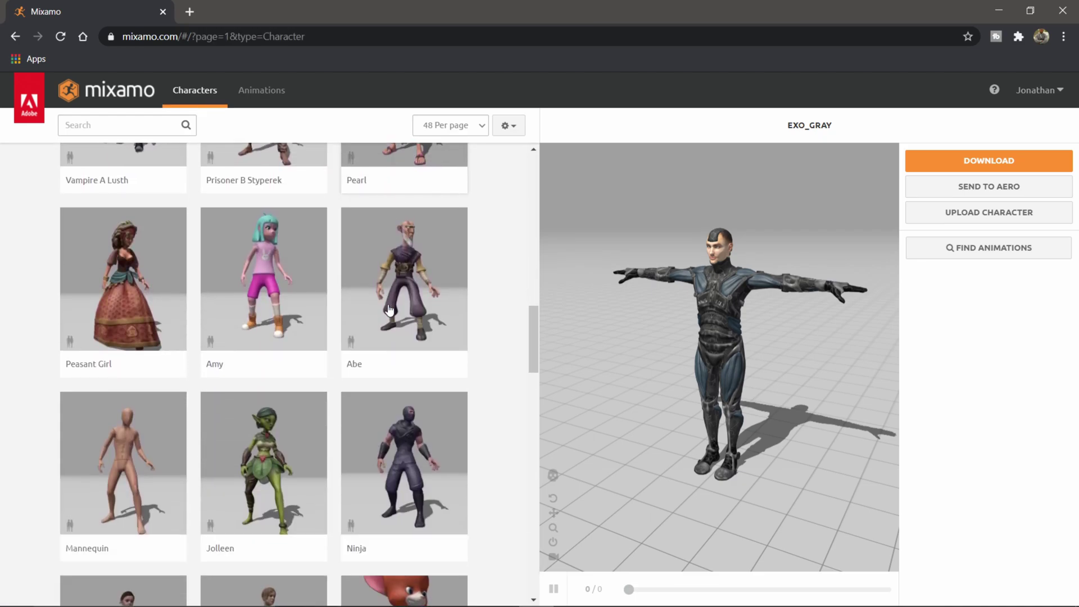
pyautogui.scroll(-18, 388, 309)
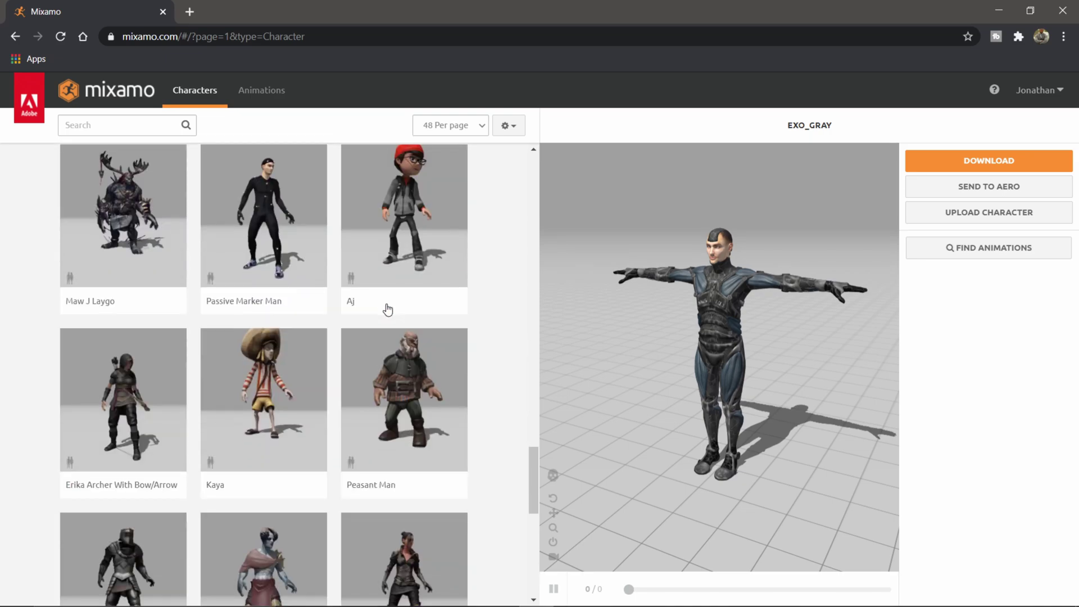
pyautogui.click(255, 512)
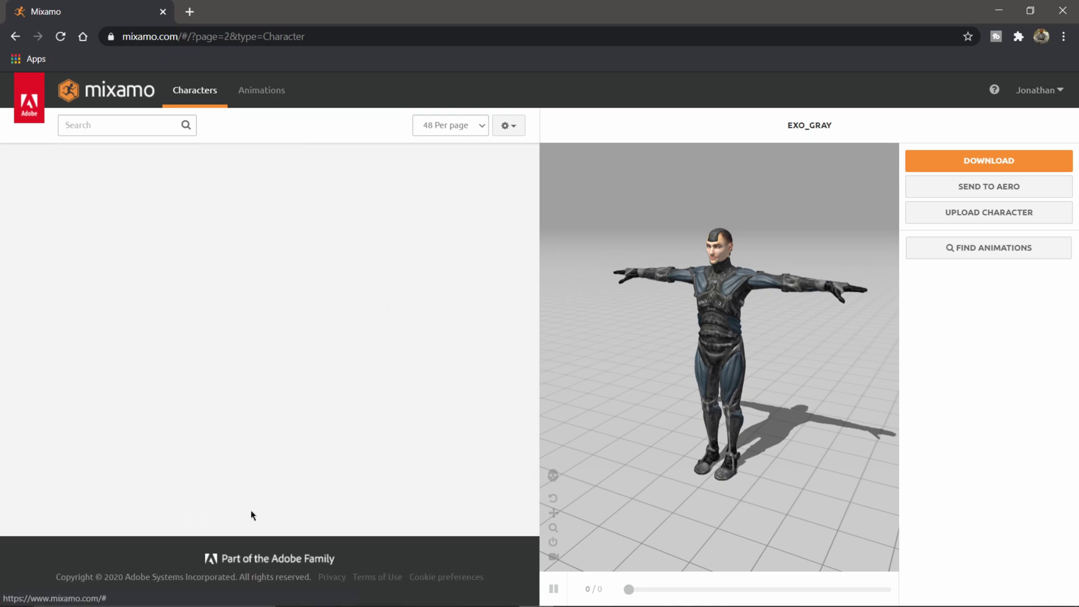
pyautogui.scroll(-2, 456, 426)
pyautogui.scroll(-19, 456, 426)
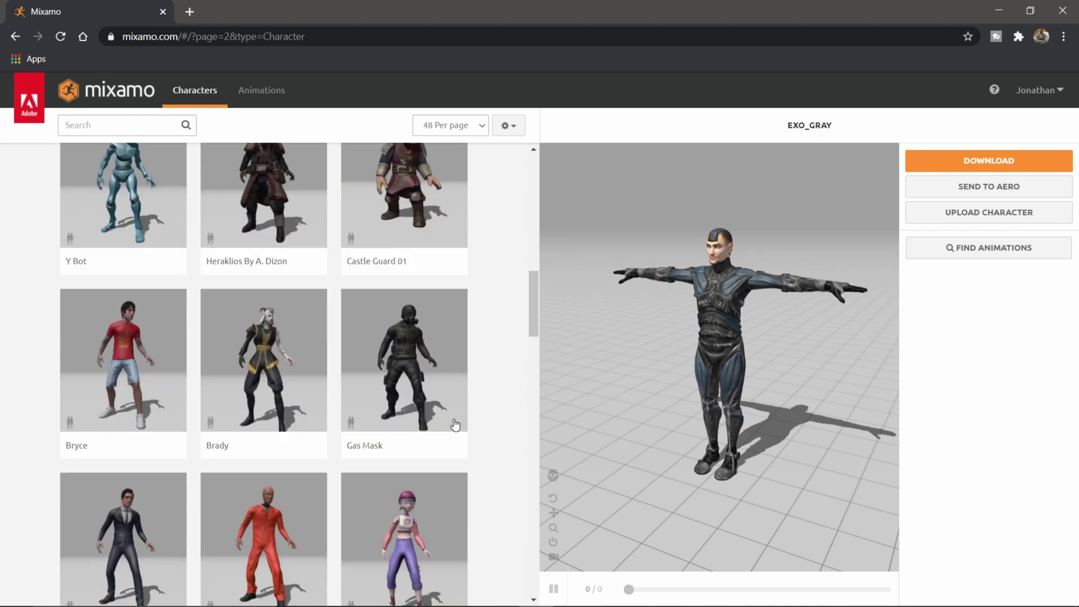
pyautogui.scroll(-7, 454, 424)
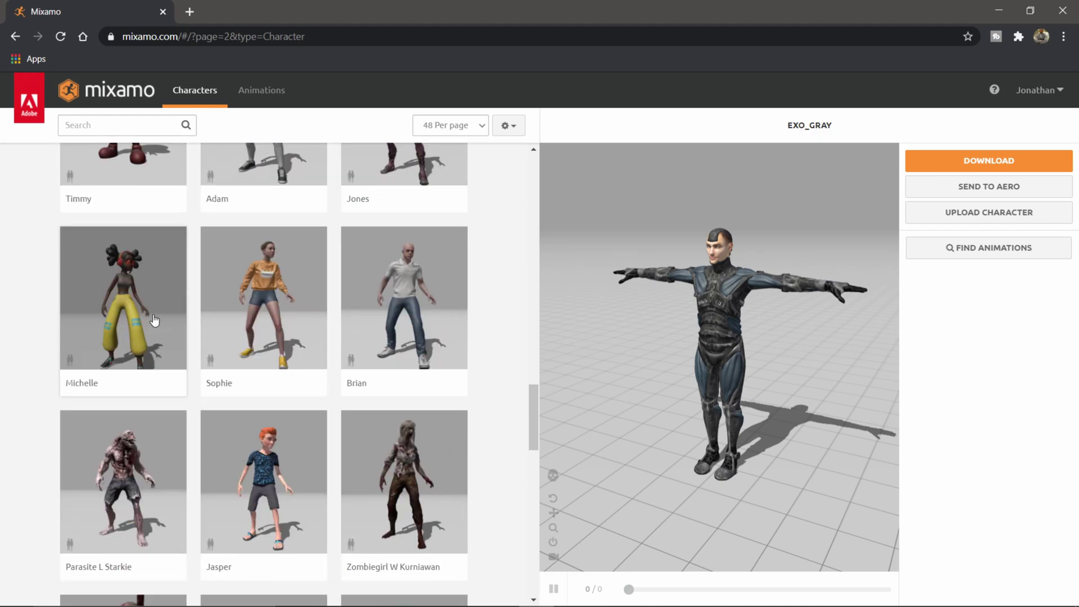
pyautogui.click(153, 313)
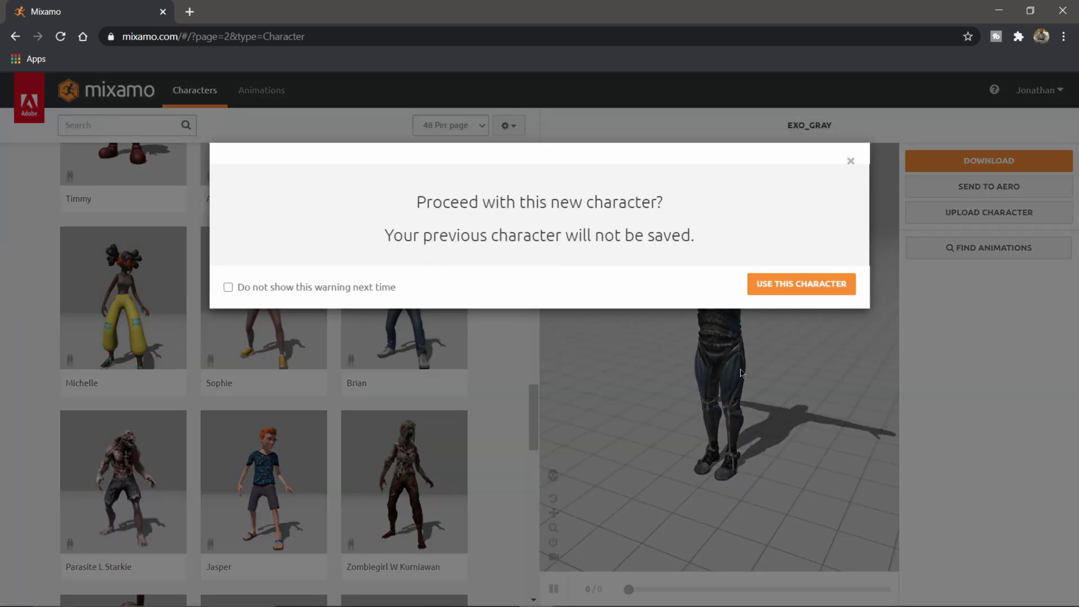
pyautogui.click(808, 294)
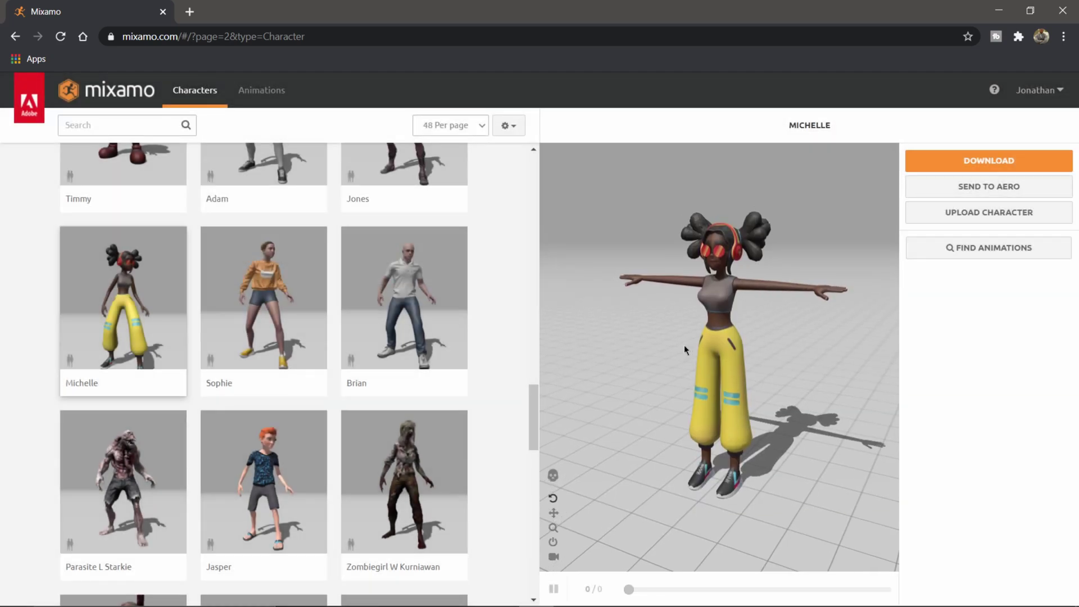
pyautogui.moveTo(686, 344); pyautogui.dragTo(764, 333)
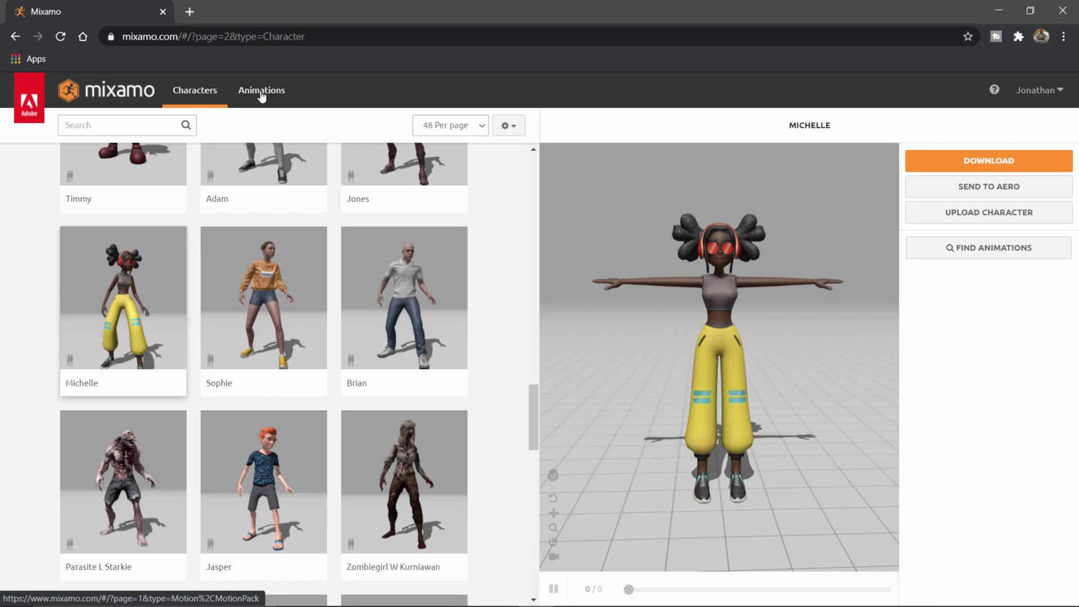
# Step: Apply the T-Pose animation to Michelle and download it as FBX with skin at 30 frames per second
pyautogui.click(262, 97)
pyautogui.click(98, 122)
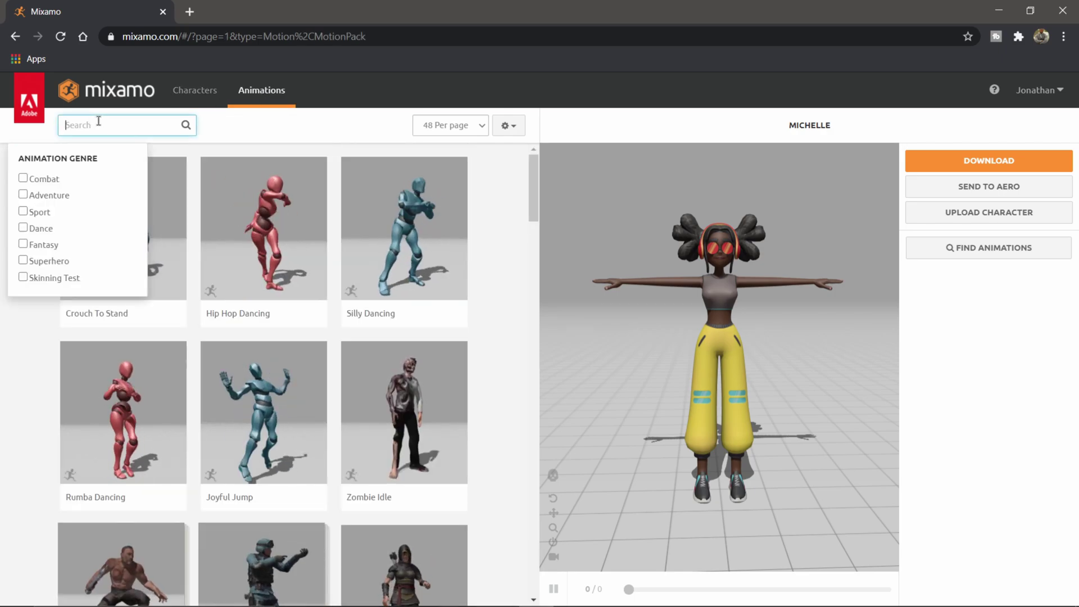
pyautogui.write('t\\')
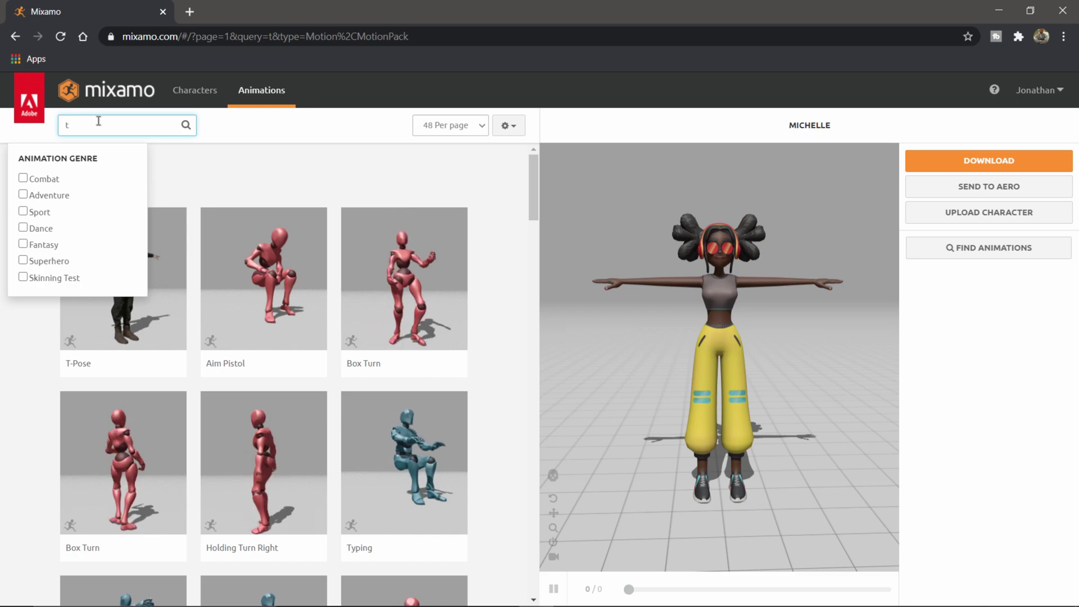
pyautogui.click(292, 152)
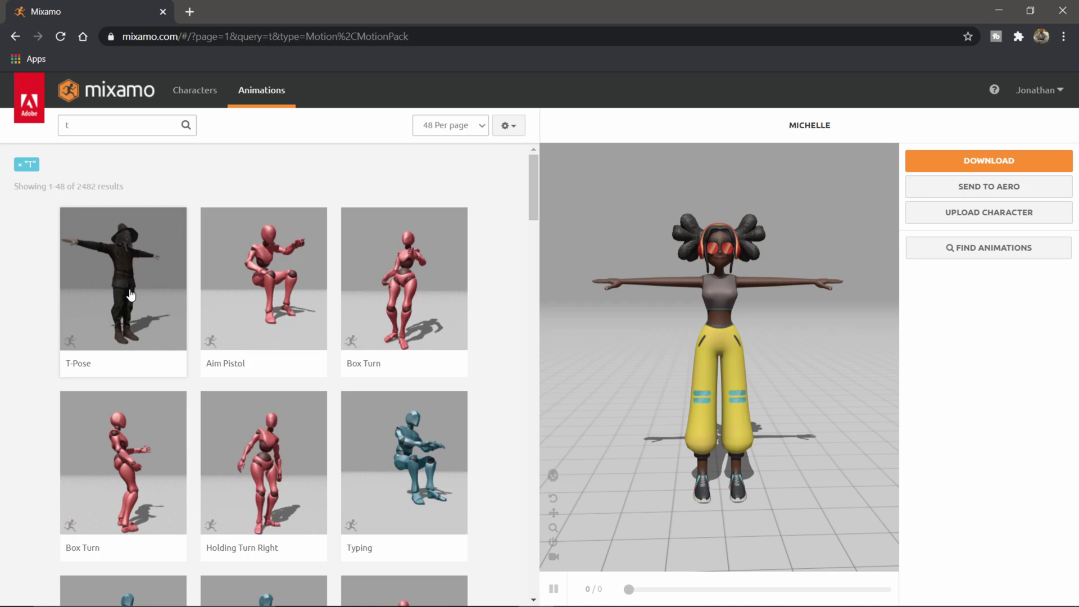
pyautogui.click(130, 294)
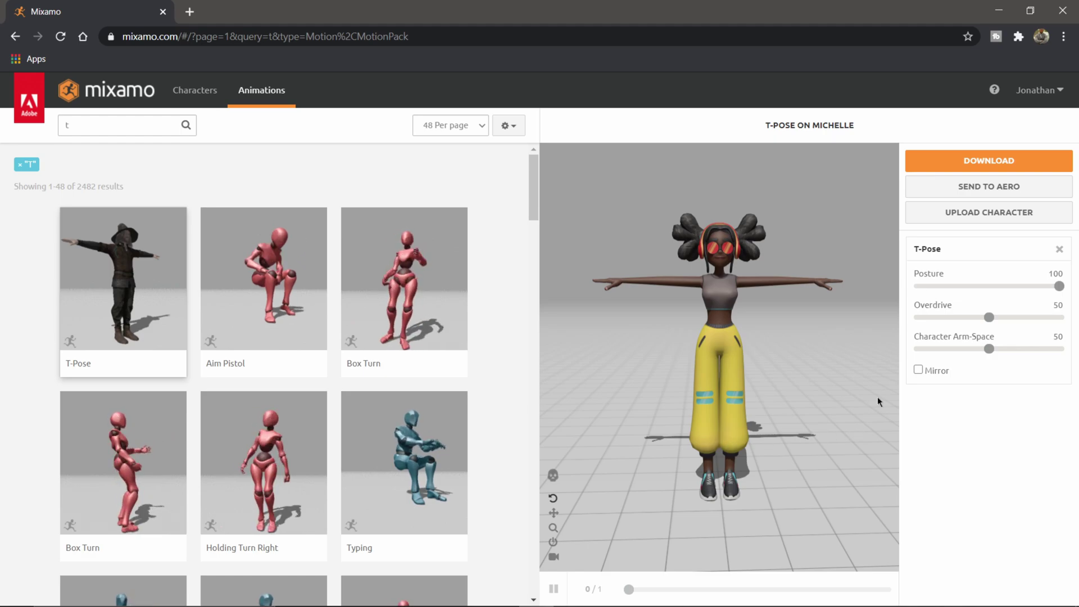
pyautogui.click(988, 163)
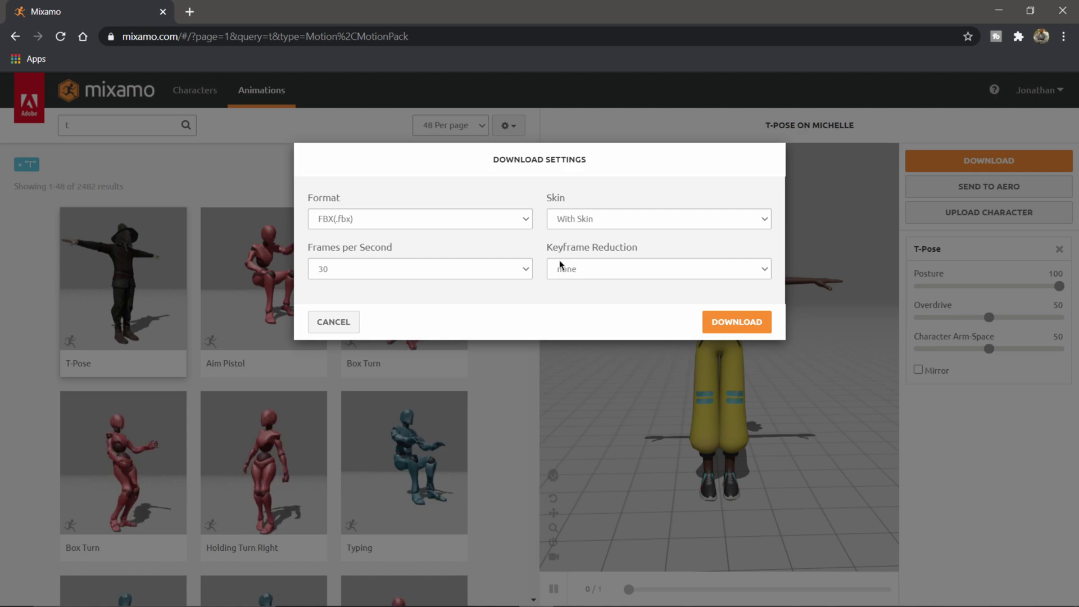
pyautogui.click(715, 326)
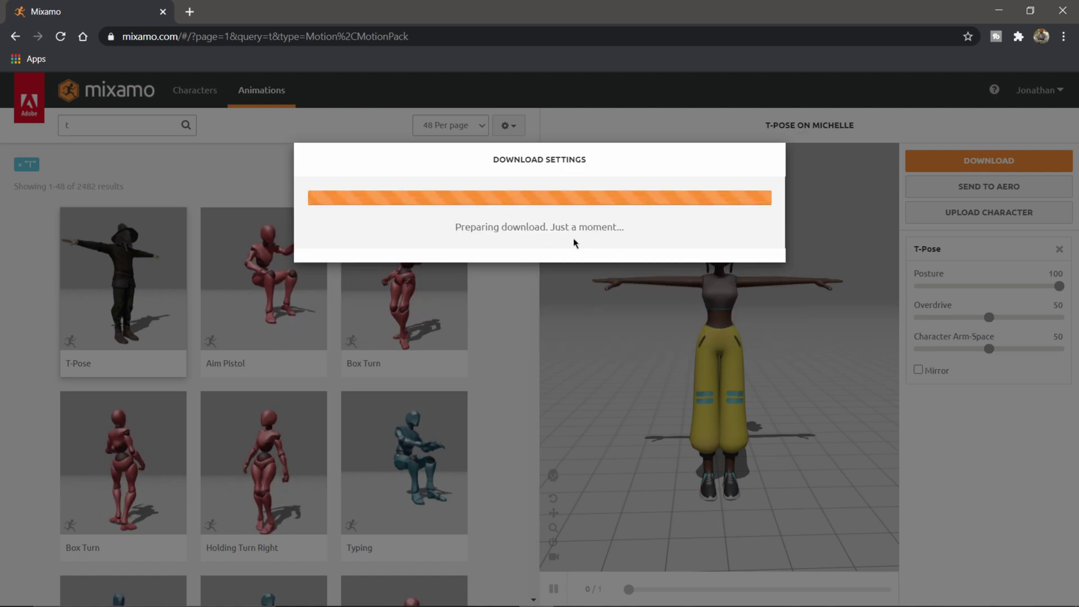
# Step: Switch to Unreal Engine and set up a new Games project based on the Third Person template
pyautogui.press('super')
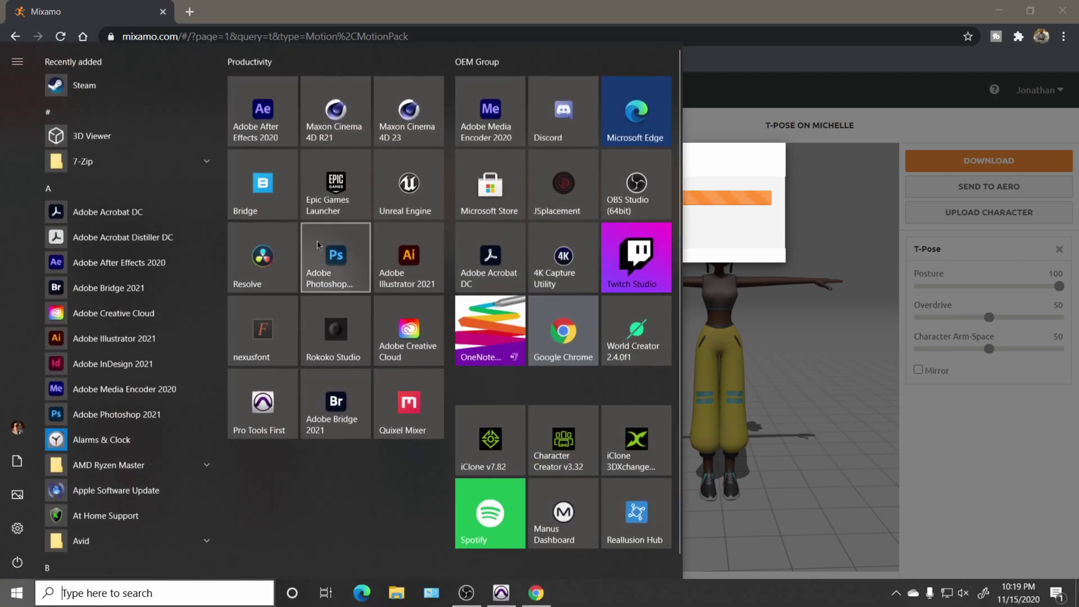
pyautogui.click(419, 195)
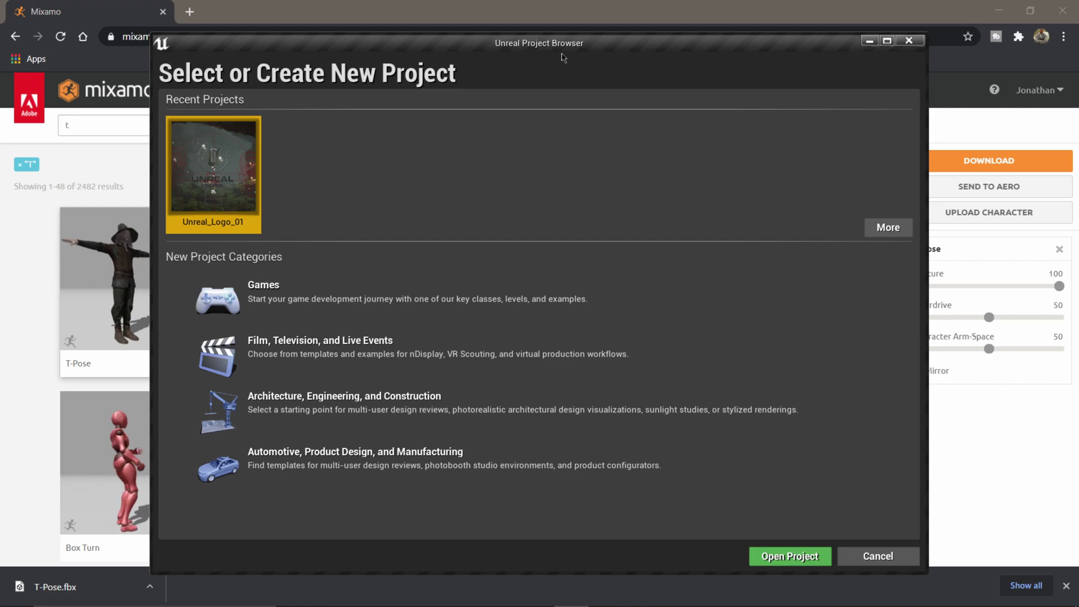
pyautogui.click(302, 300)
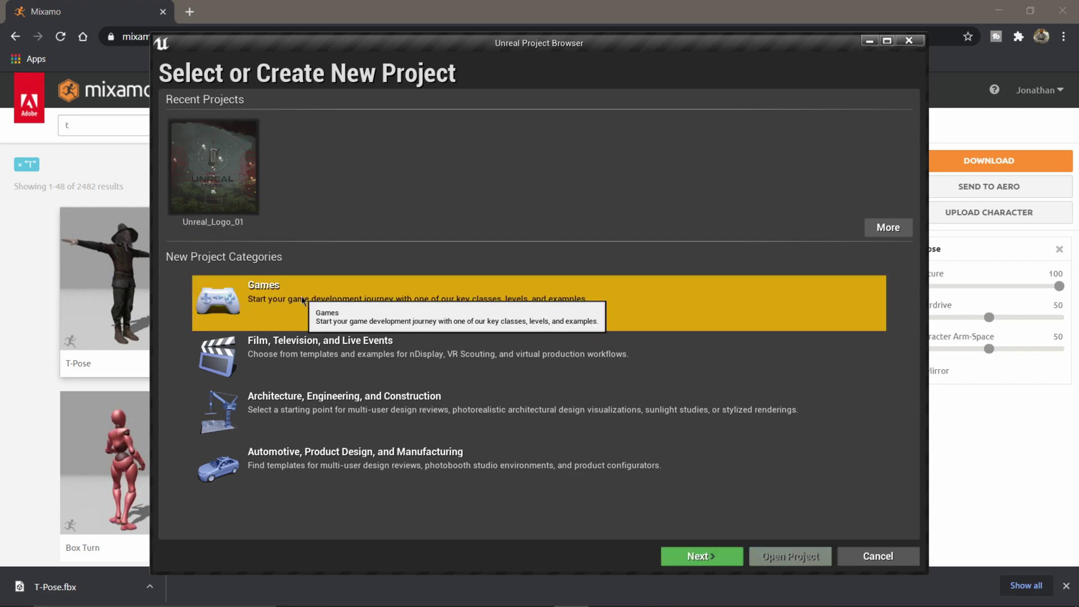
pyautogui.click(701, 559)
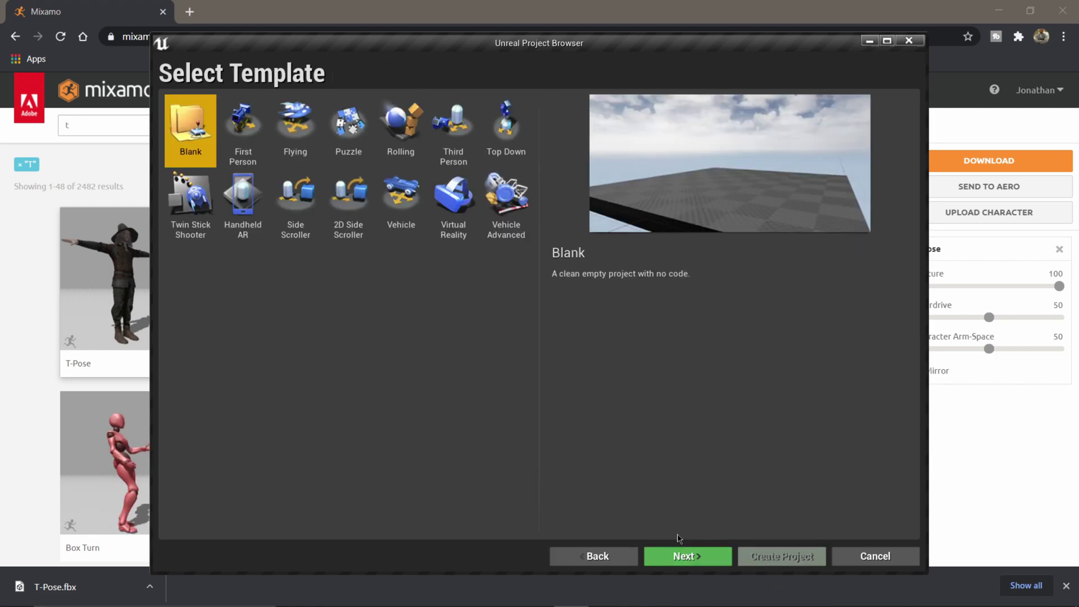
pyautogui.click(460, 133)
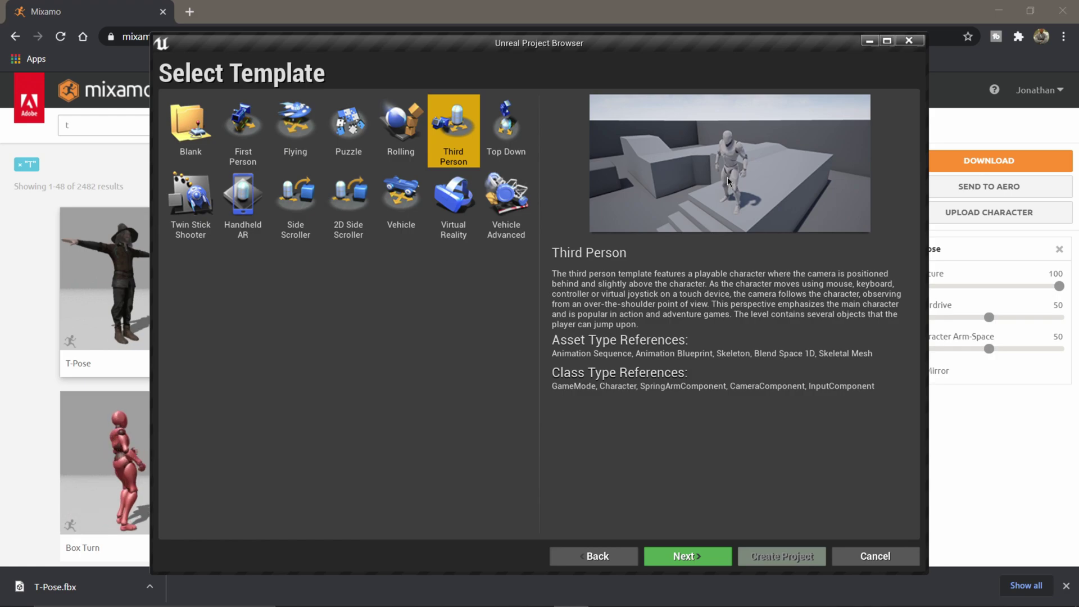
pyautogui.click(704, 556)
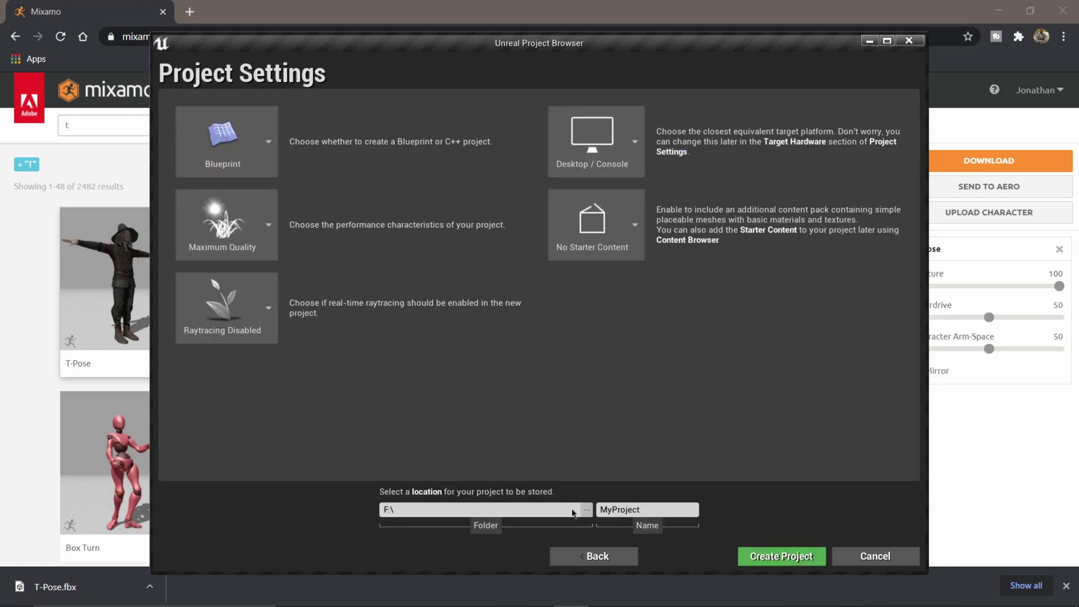
# Step: Enable raytracing, create the project as MixamoTutorial in F:\ and dismiss the new plugins notification
pyautogui.click(245, 322)
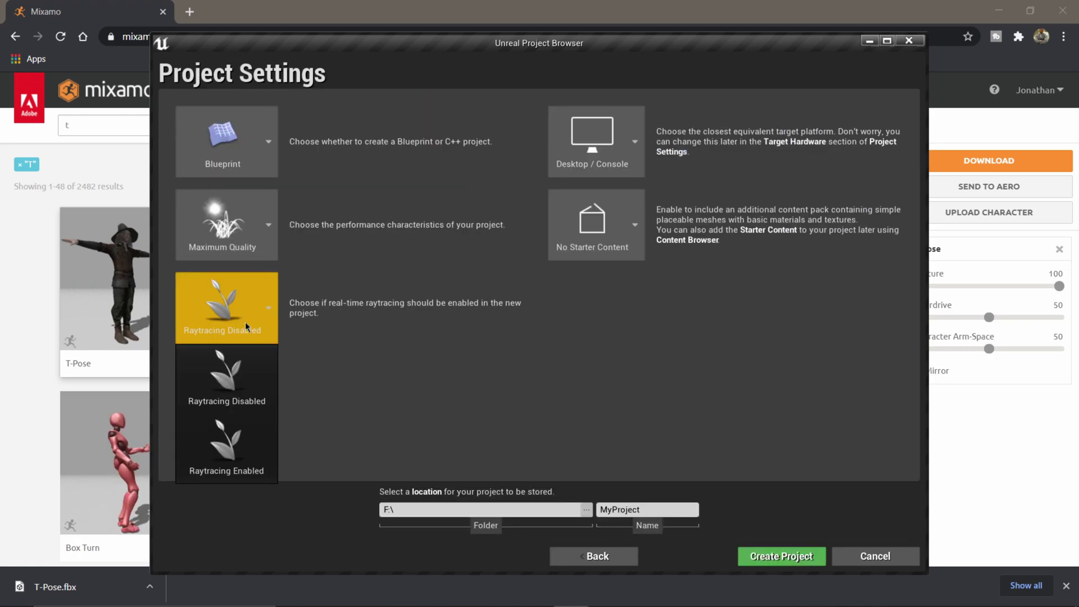
pyautogui.click(238, 441)
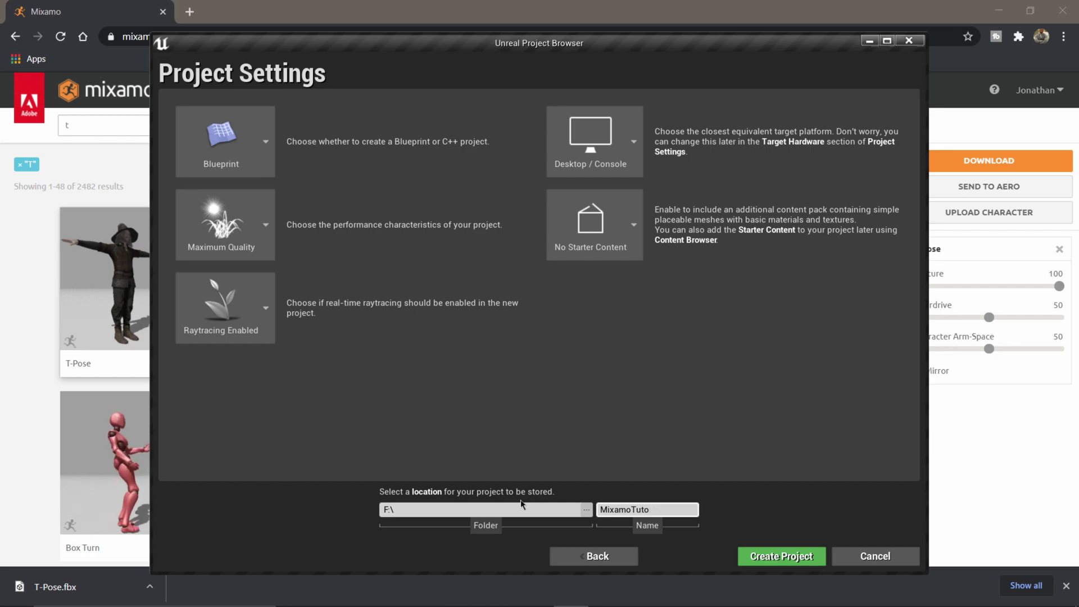
pyautogui.click(785, 559)
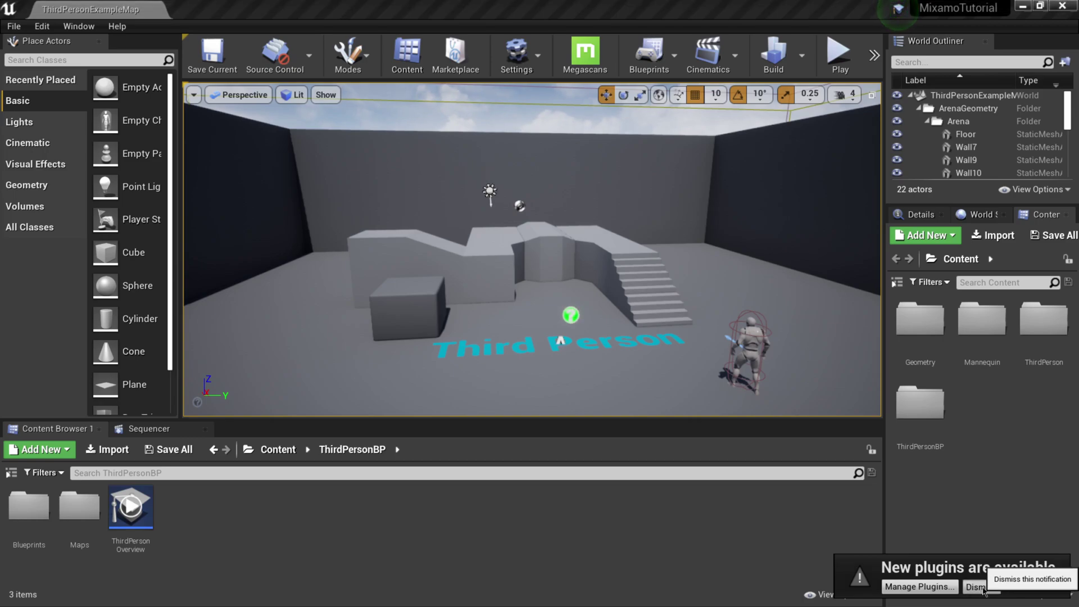
pyautogui.click(974, 586)
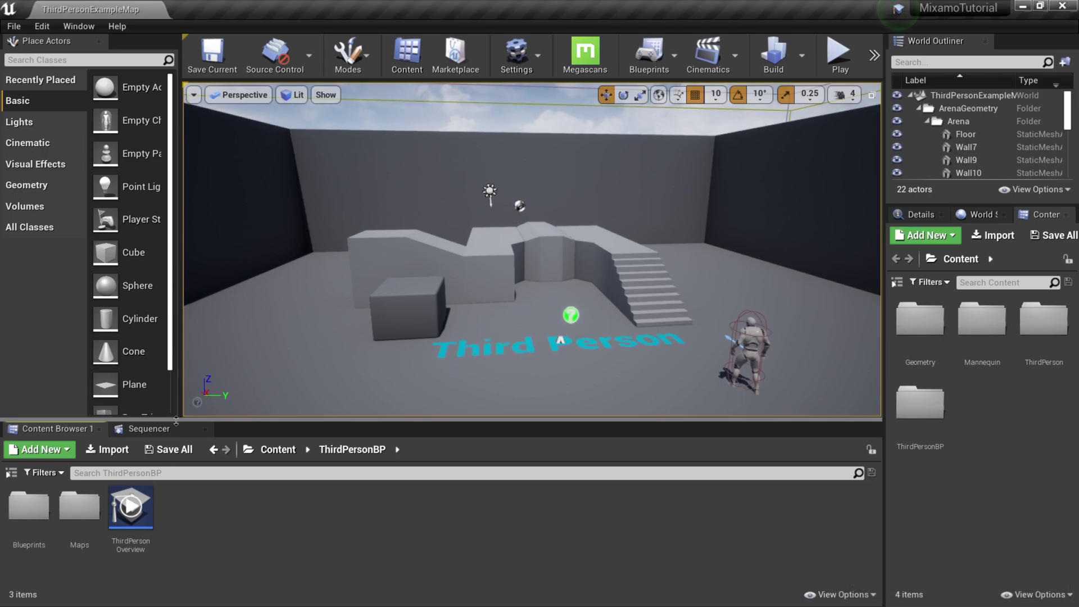
# Step: Create a folder called MixamoGirl in the project's root Content folder
pyautogui.click(276, 451)
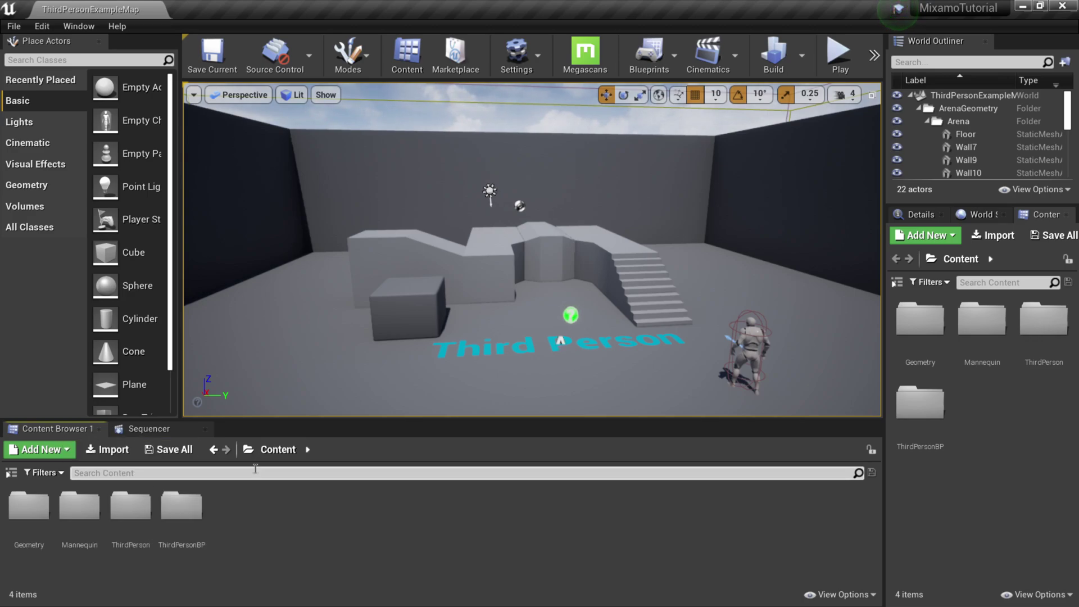
pyautogui.rightClick(259, 512)
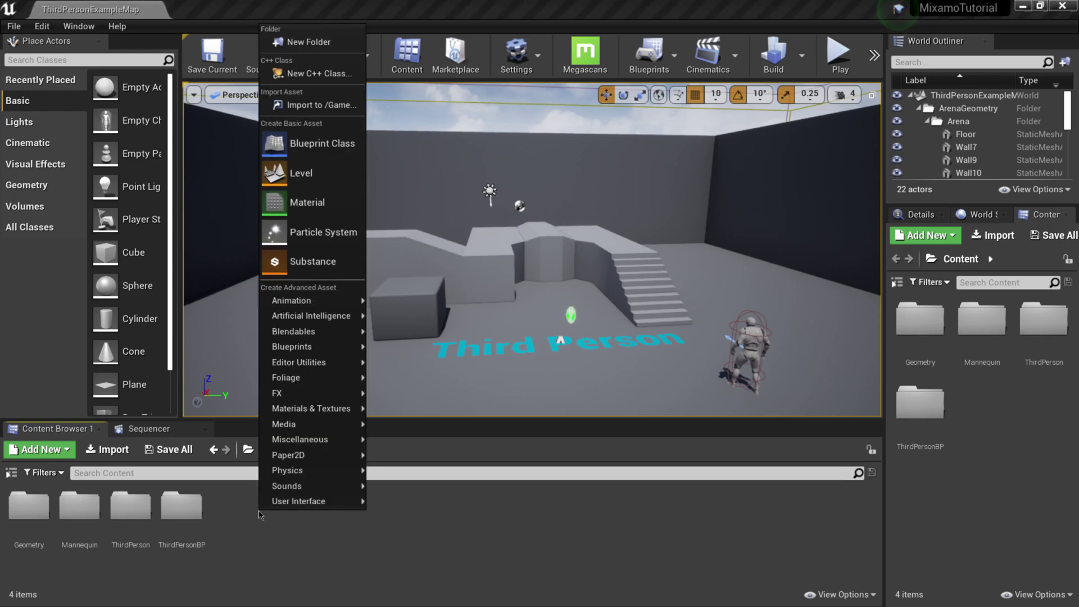
pyautogui.click(309, 42)
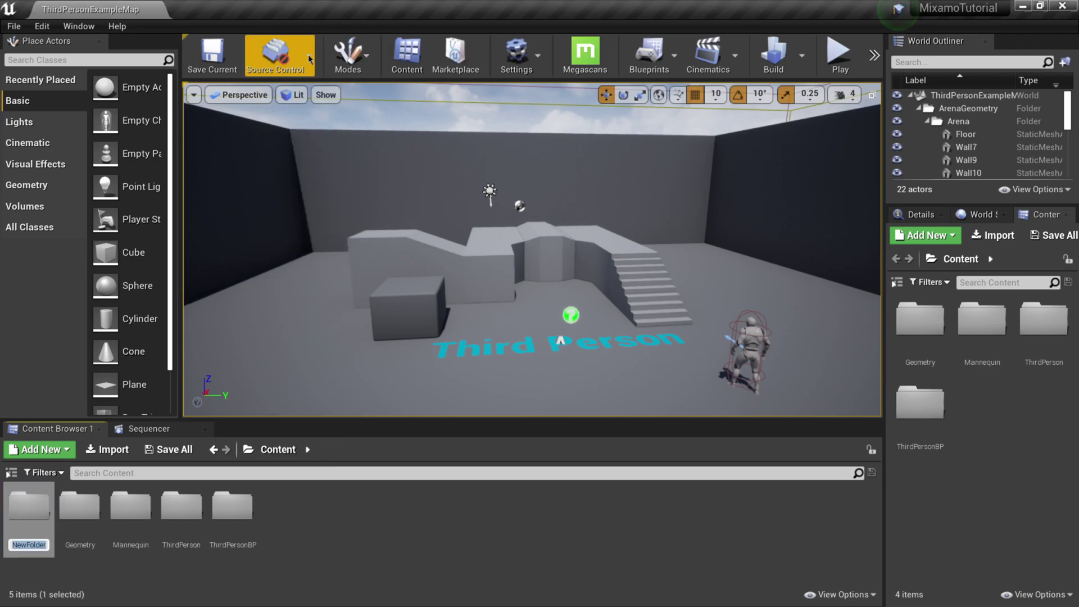
pyautogui.write('MixamoGir')
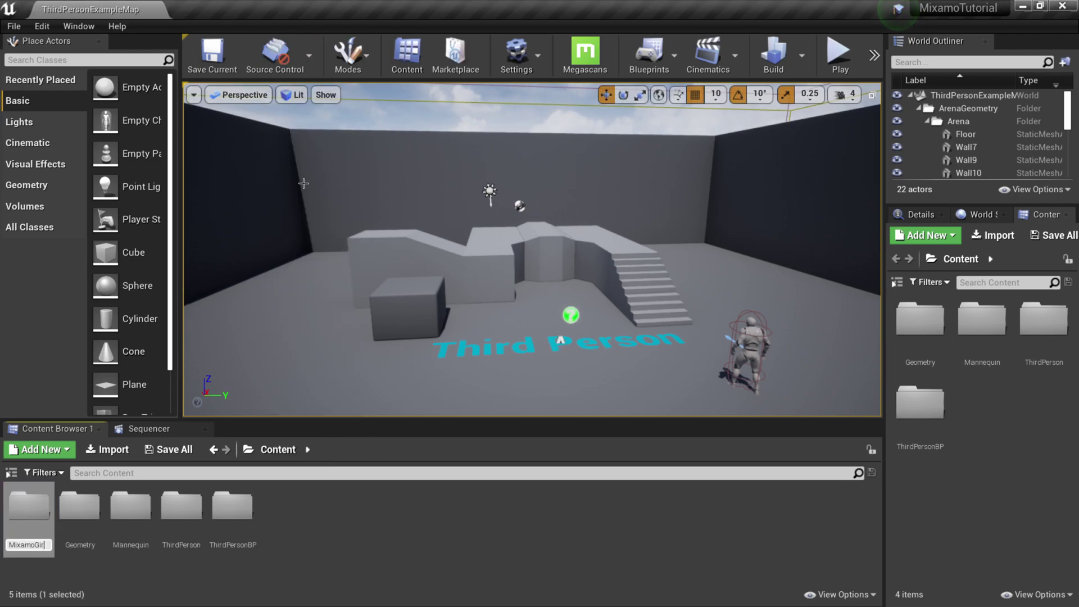
pyautogui.press('Return')
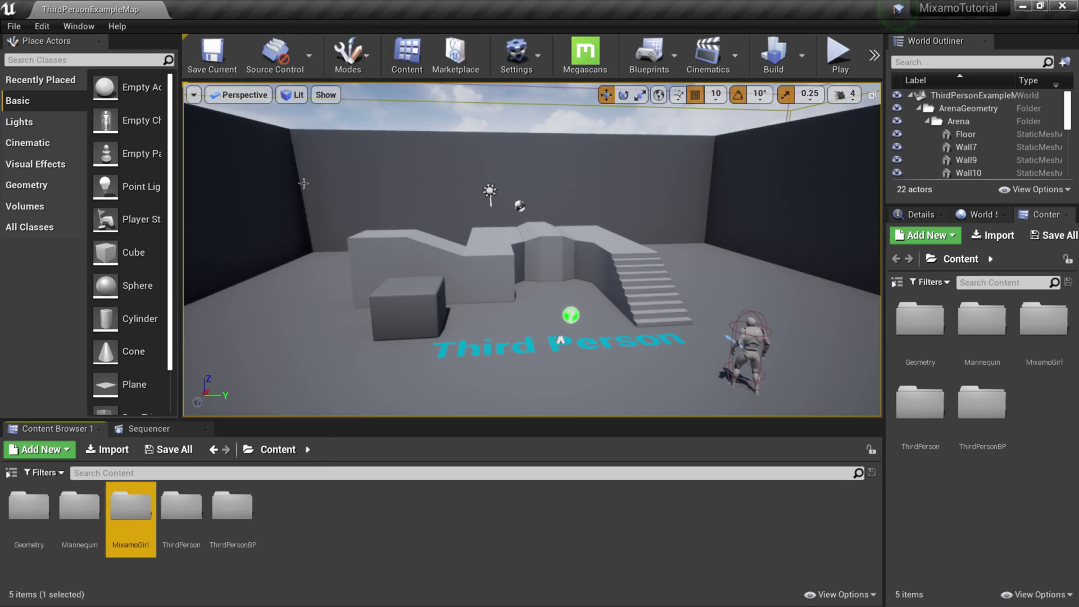
# Step: Import T-Pose from Downloads into the MixamoGirl folder as a skeletal mesh with the default FBX options, and dismiss the message log
pyautogui.doubleClick(142, 523)
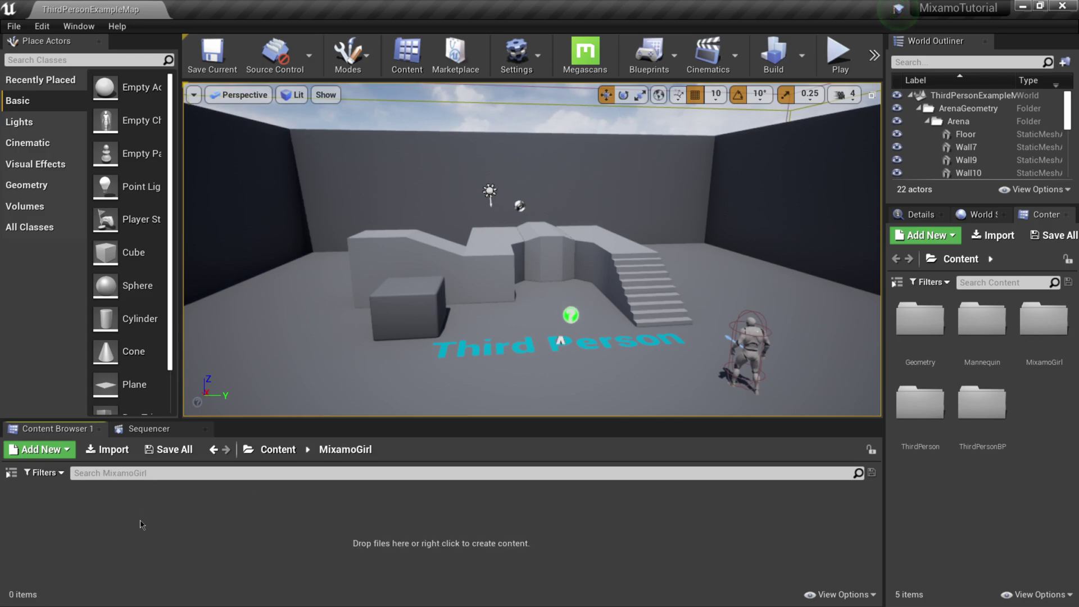
pyautogui.click(115, 450)
pyautogui.click(92, 229)
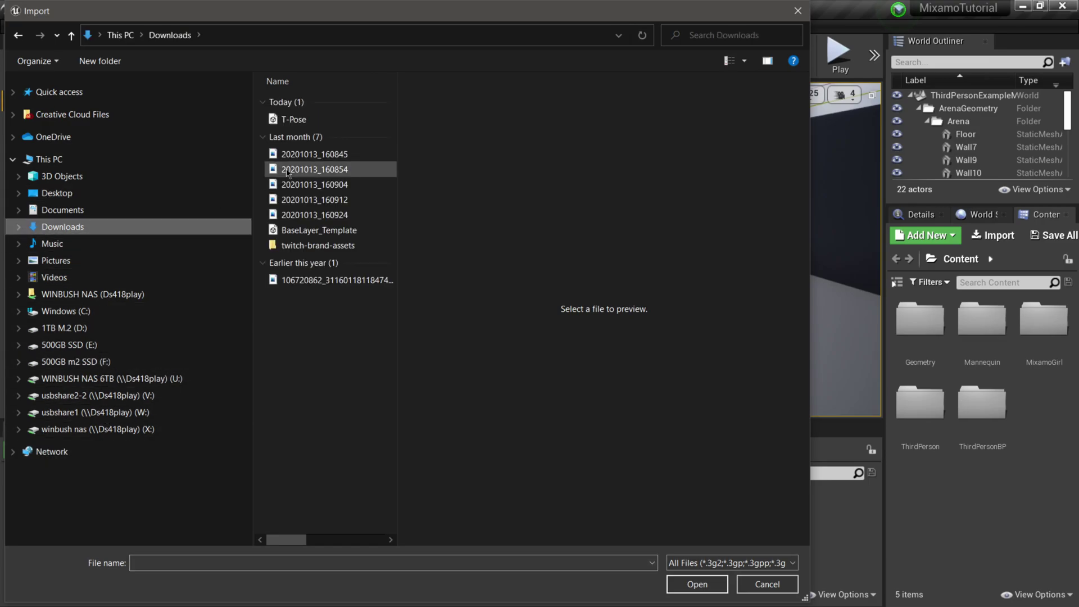
pyautogui.click(311, 122)
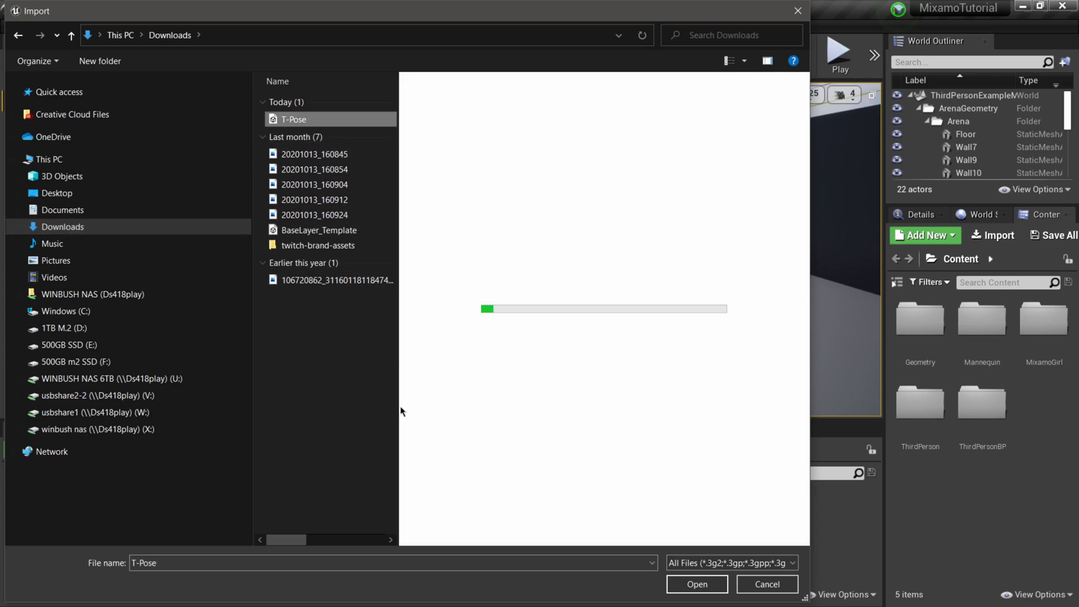
pyautogui.click(697, 585)
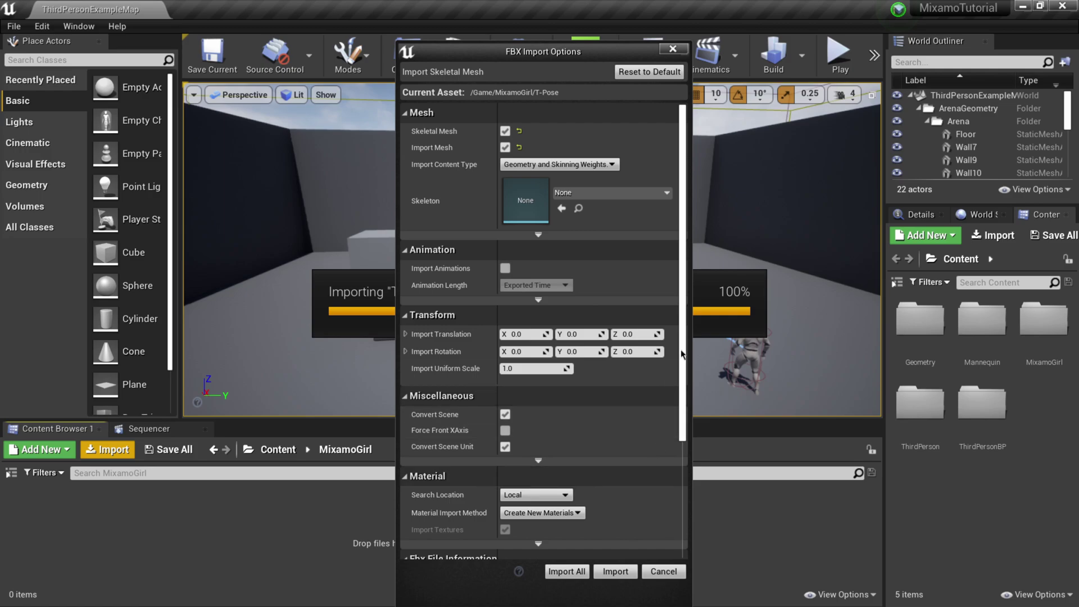
pyautogui.moveTo(682, 353); pyautogui.dragTo(685, 455)
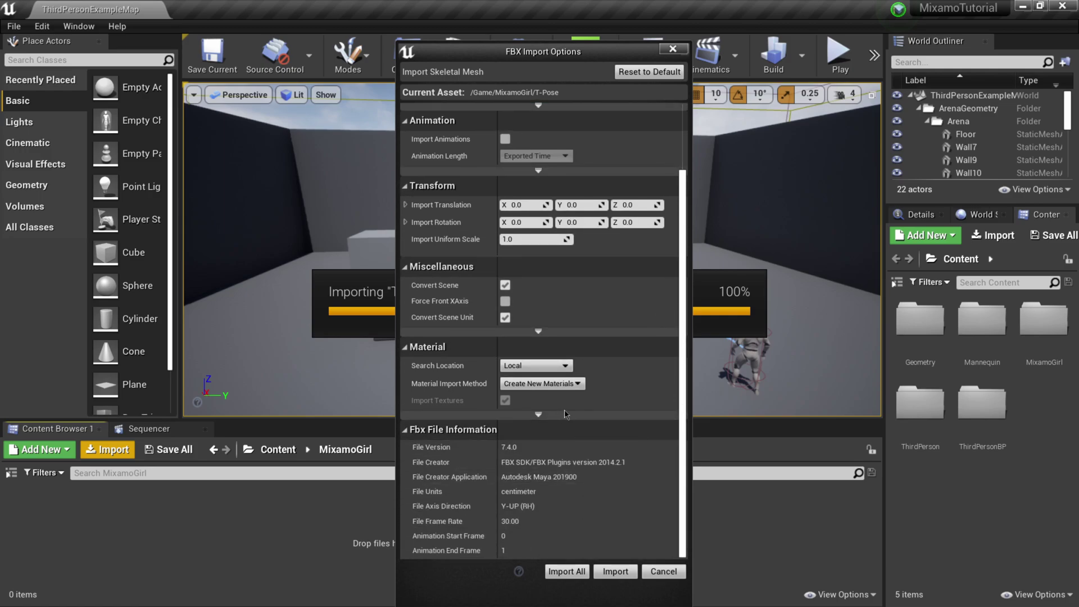
pyautogui.click(571, 572)
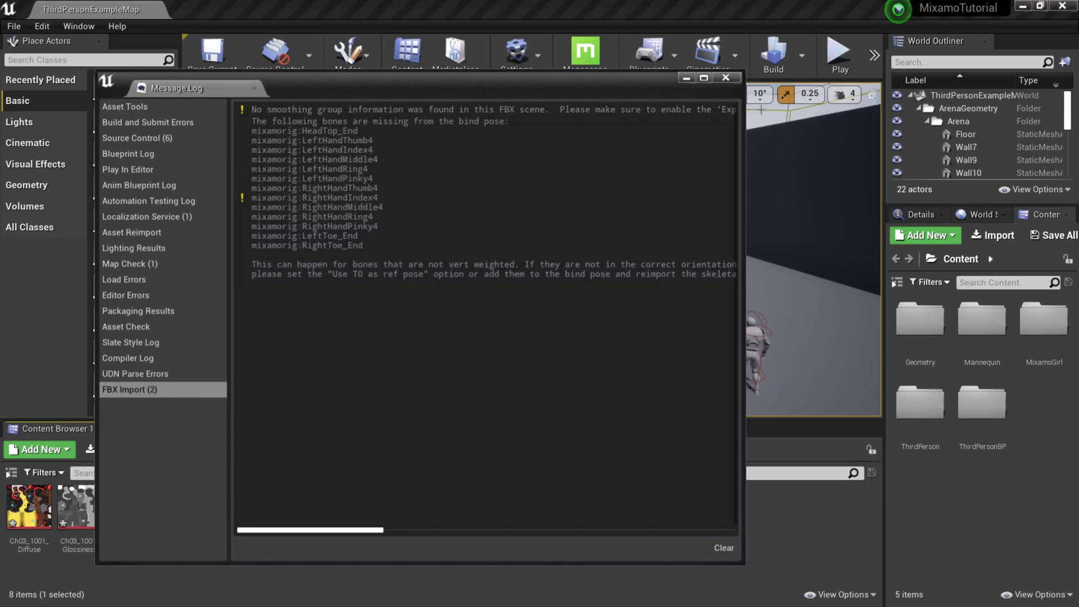
pyautogui.click(725, 77)
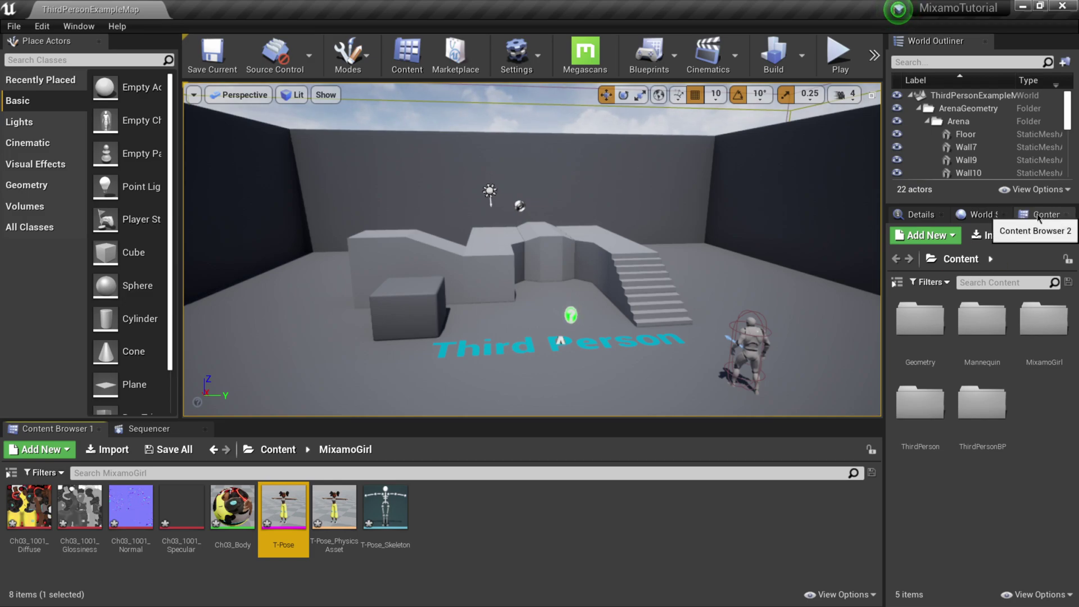
pyautogui.click(1039, 217)
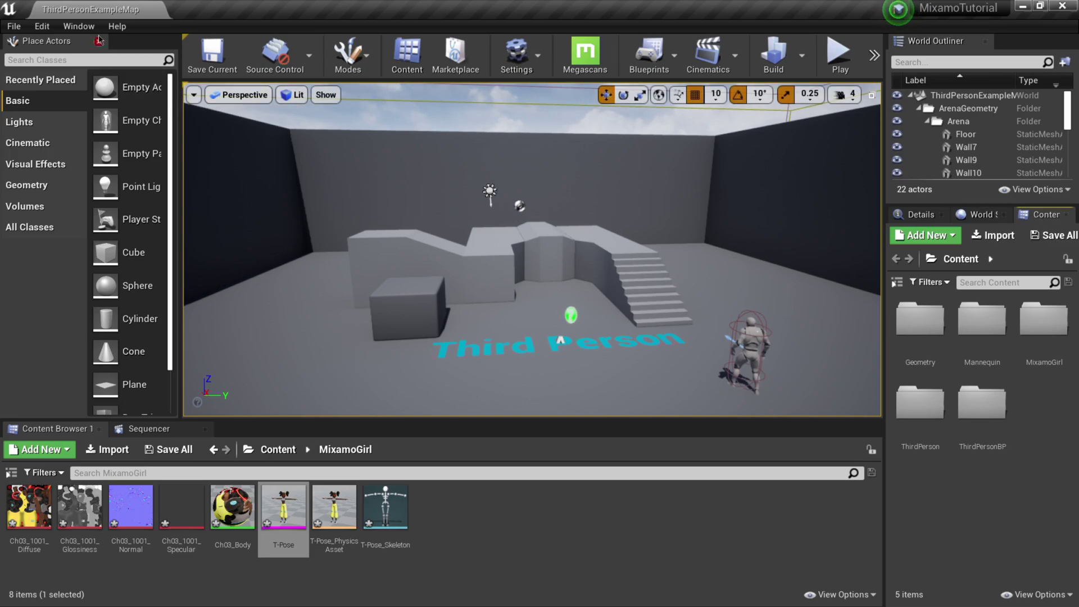
pyautogui.click(82, 28)
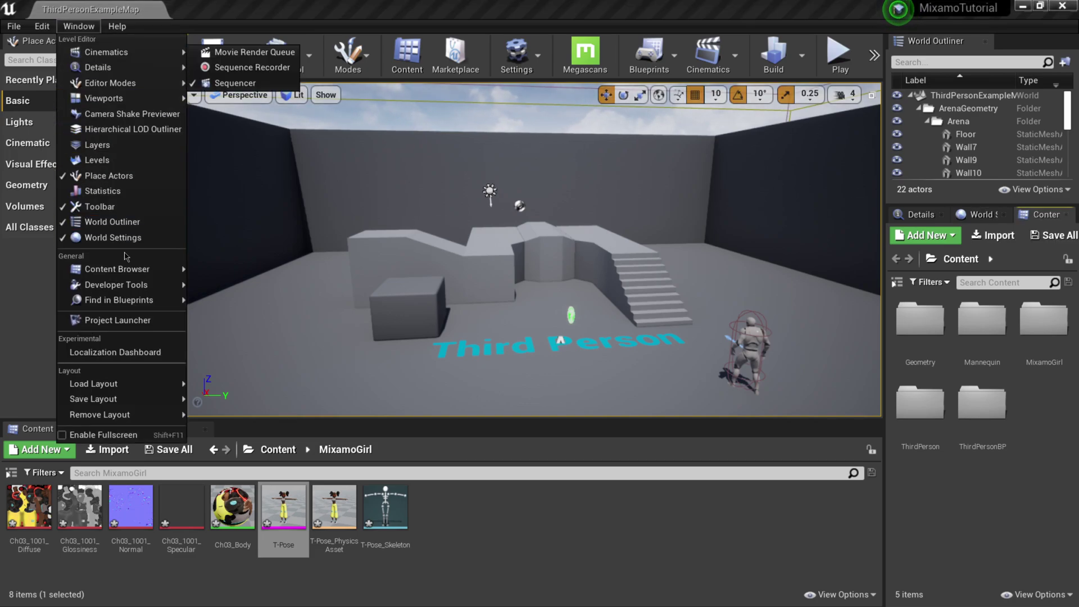
pyautogui.moveTo(141, 270)
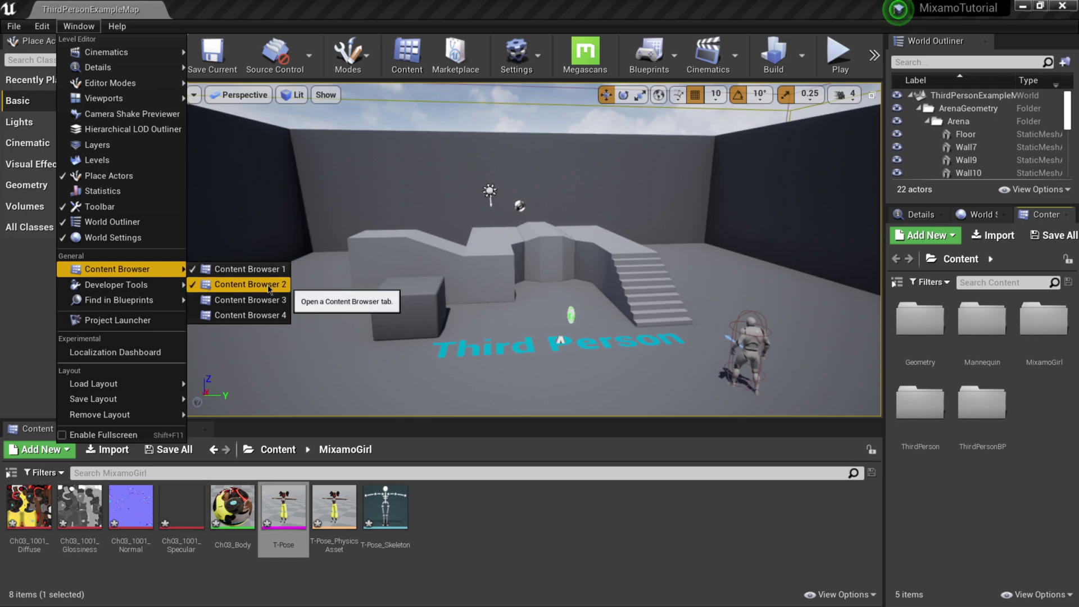
pyautogui.click(1047, 220)
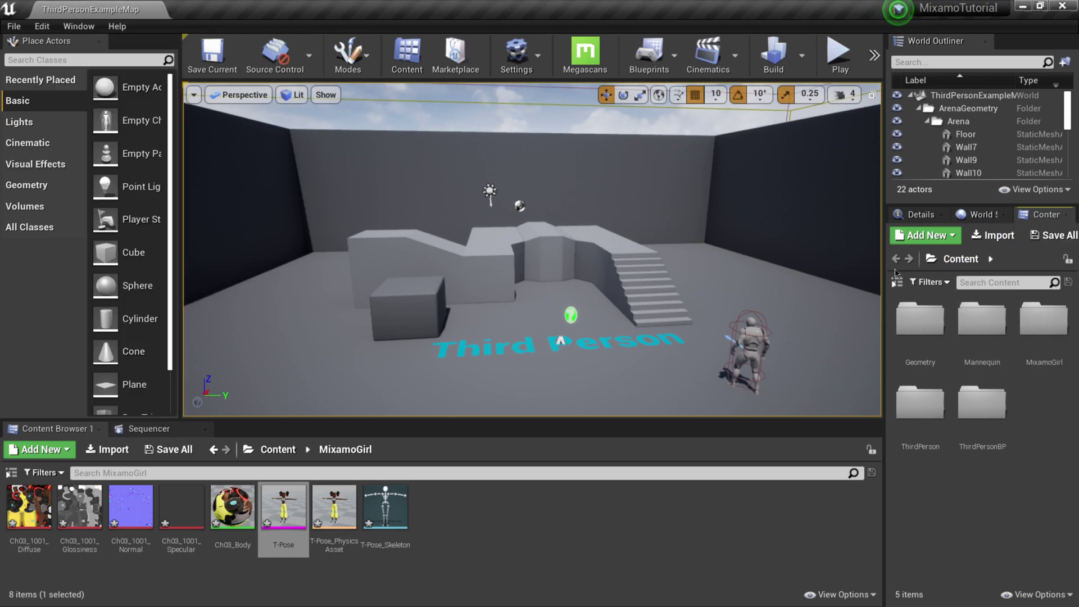
# Step: Widen the second Content Browser and open UE4_Mannequin_Skeleton from the Mannequin/Character/Mesh folder
pyautogui.moveTo(885, 270); pyautogui.dragTo(786, 265)
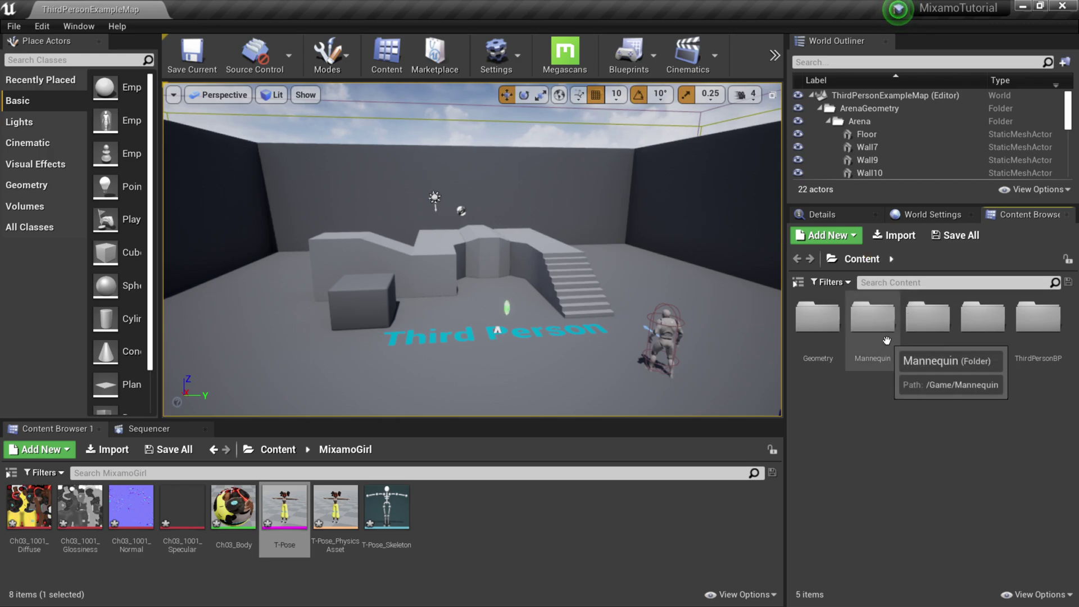
pyautogui.doubleClick(883, 330)
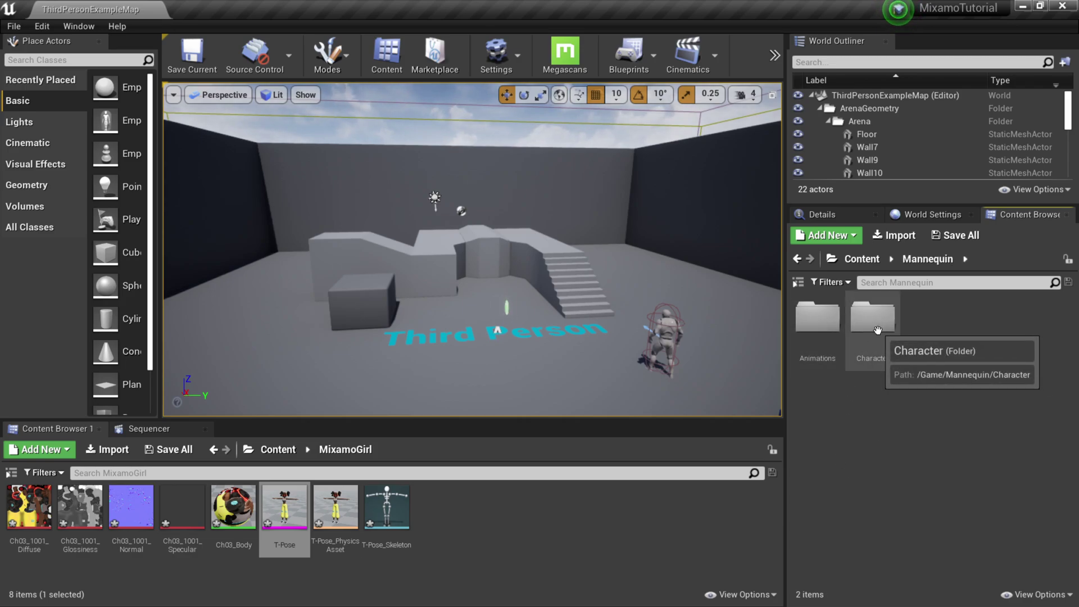
pyautogui.doubleClick(877, 331)
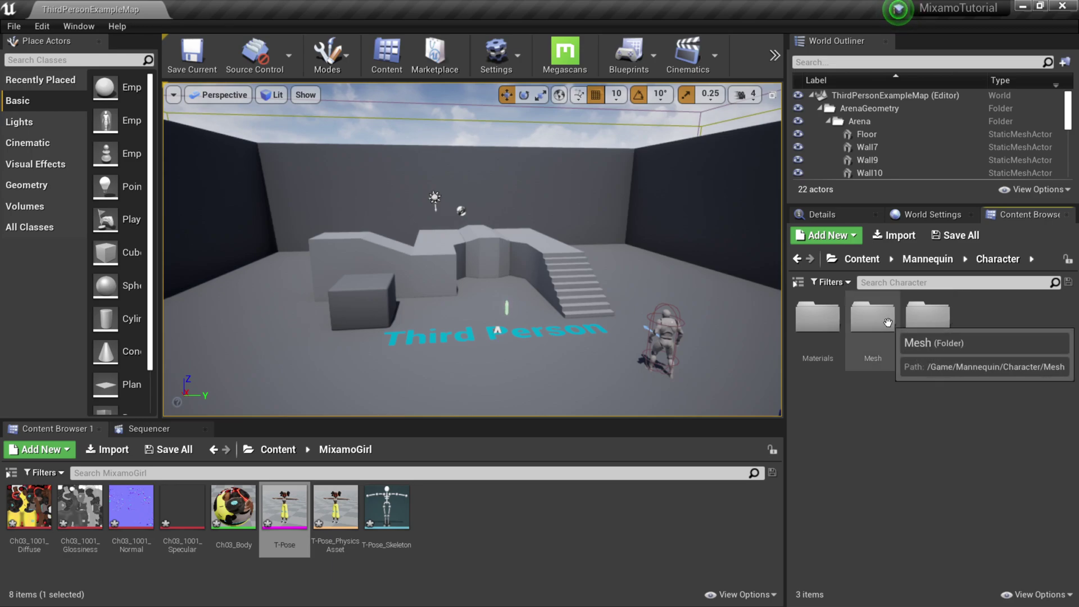
pyautogui.doubleClick(873, 320)
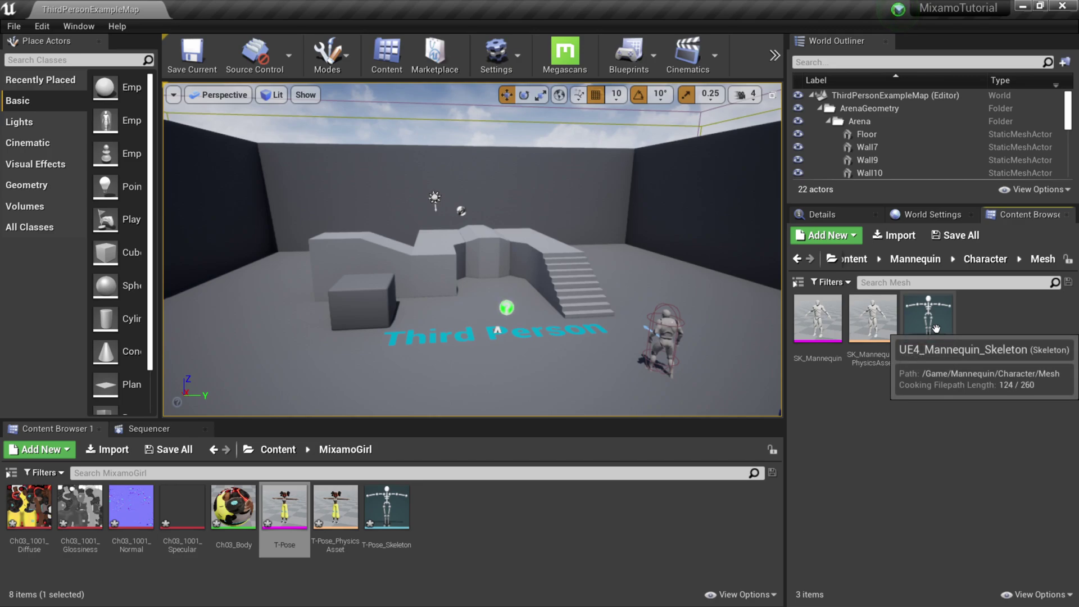
pyautogui.doubleClick(935, 324)
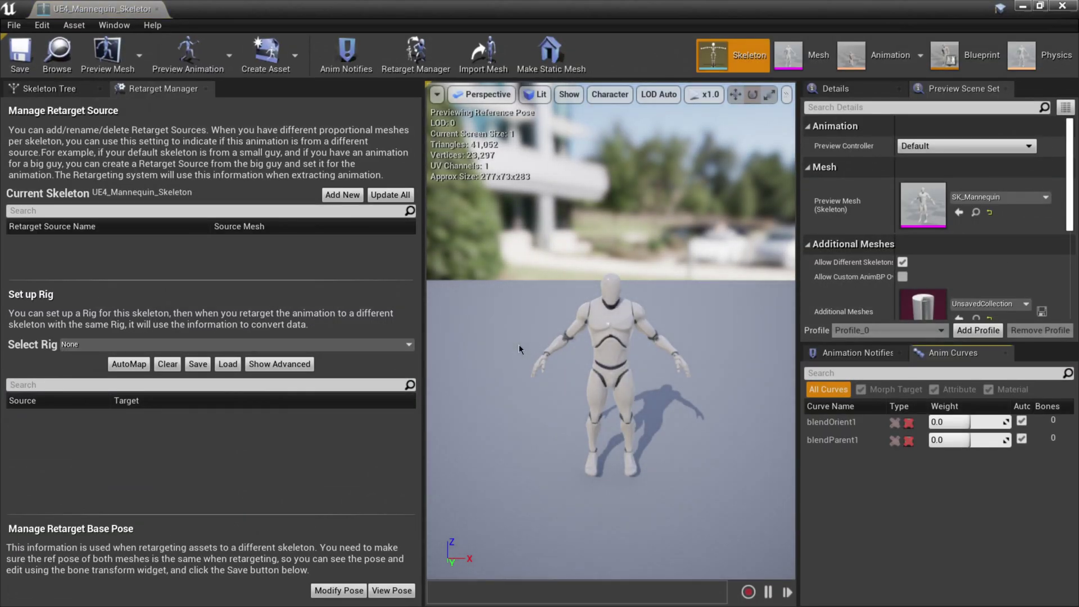
# Step: Assign the Humanoid rig to the mannequin skeleton in the Retarget Manager and save the skeleton
pyautogui.click(34, 90)
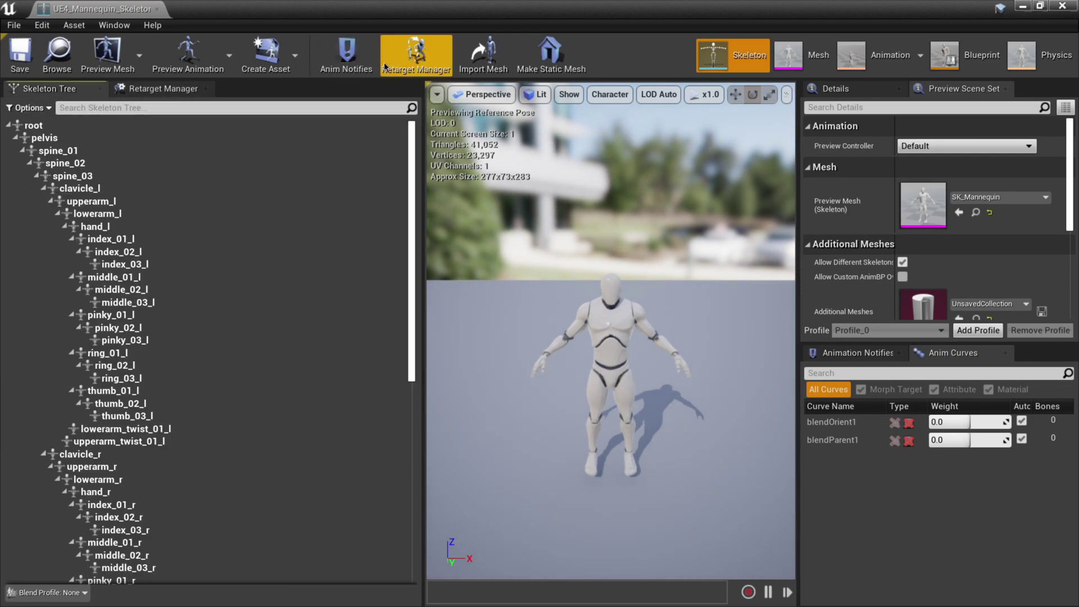
pyautogui.click(417, 56)
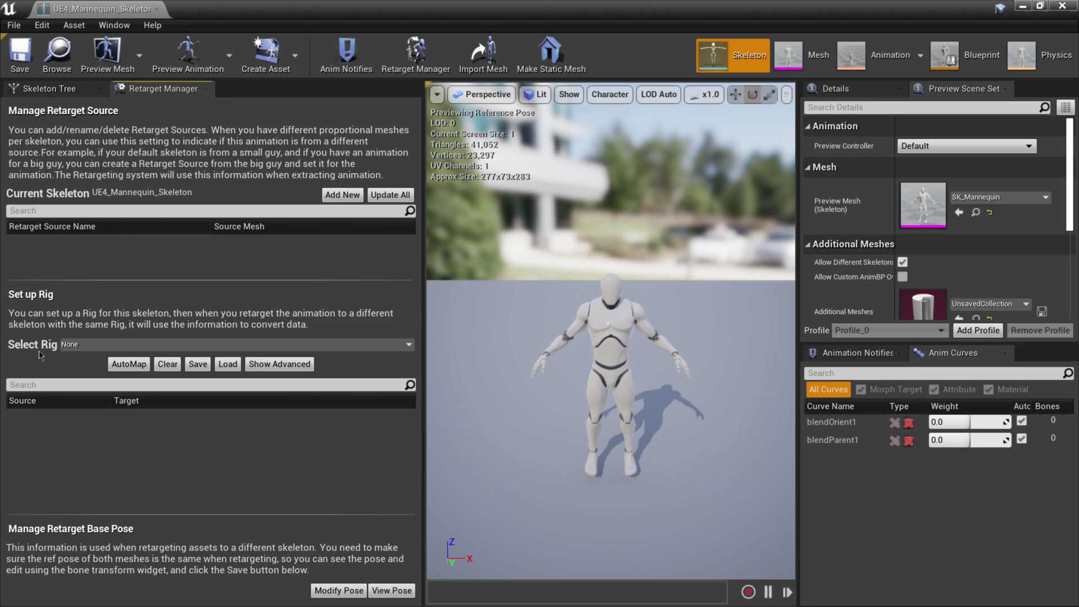
pyautogui.click(82, 346)
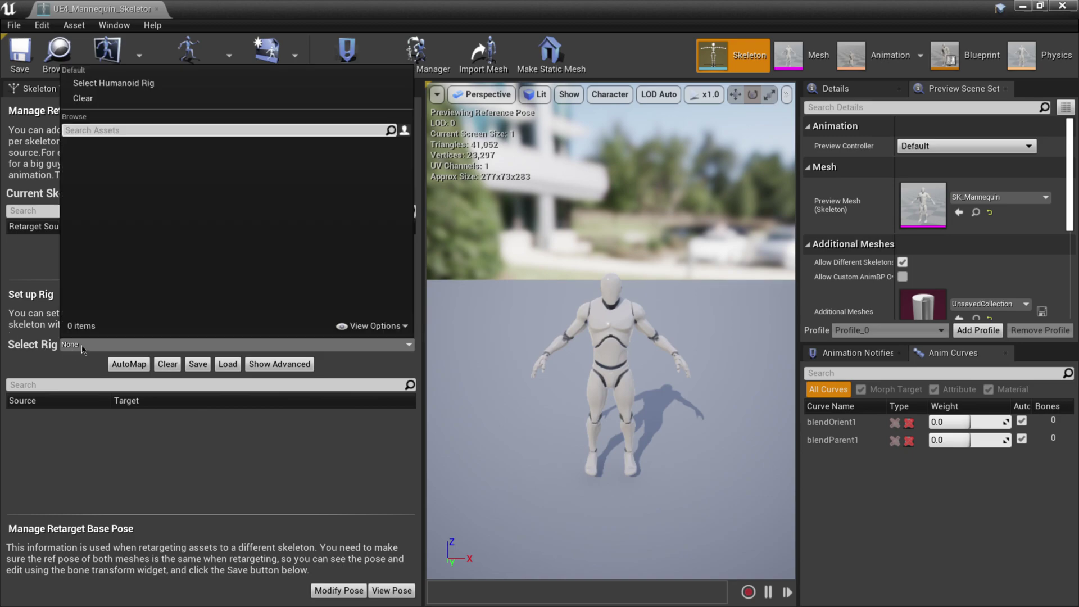
pyautogui.click(113, 85)
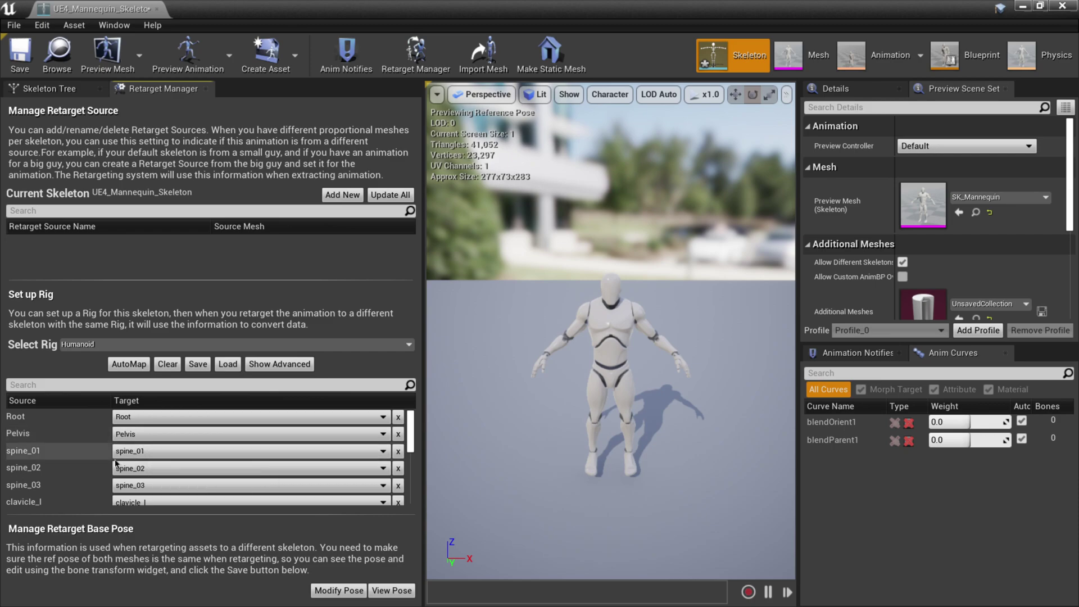
pyautogui.moveTo(412, 434)
pyautogui.mouseDown()
pyautogui.moveTo(422, 481)
pyautogui.moveTo(414, 426)
pyautogui.mouseUp()
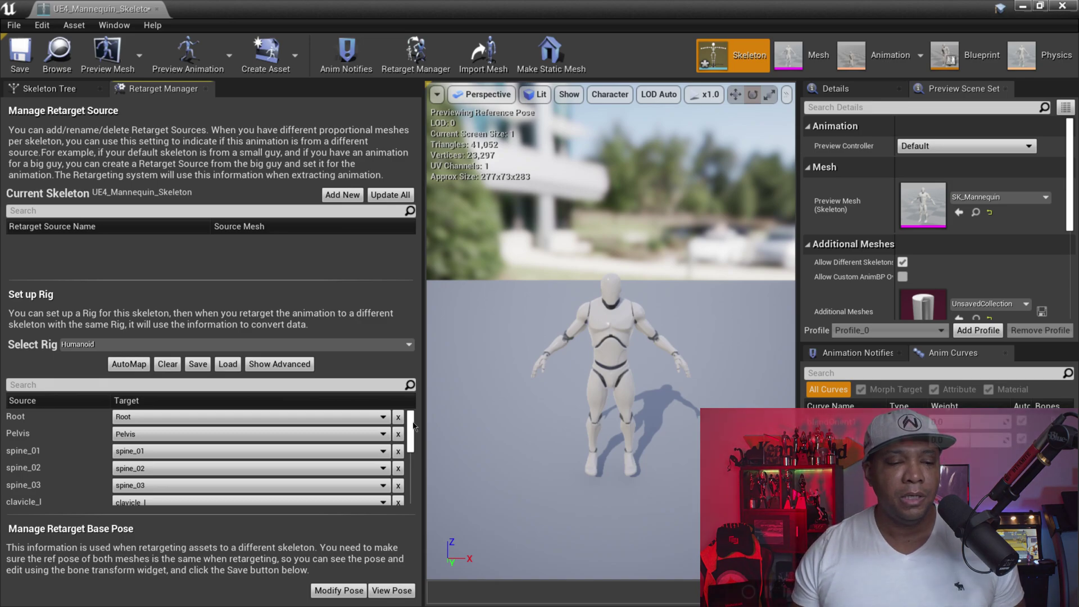
pyautogui.click(28, 59)
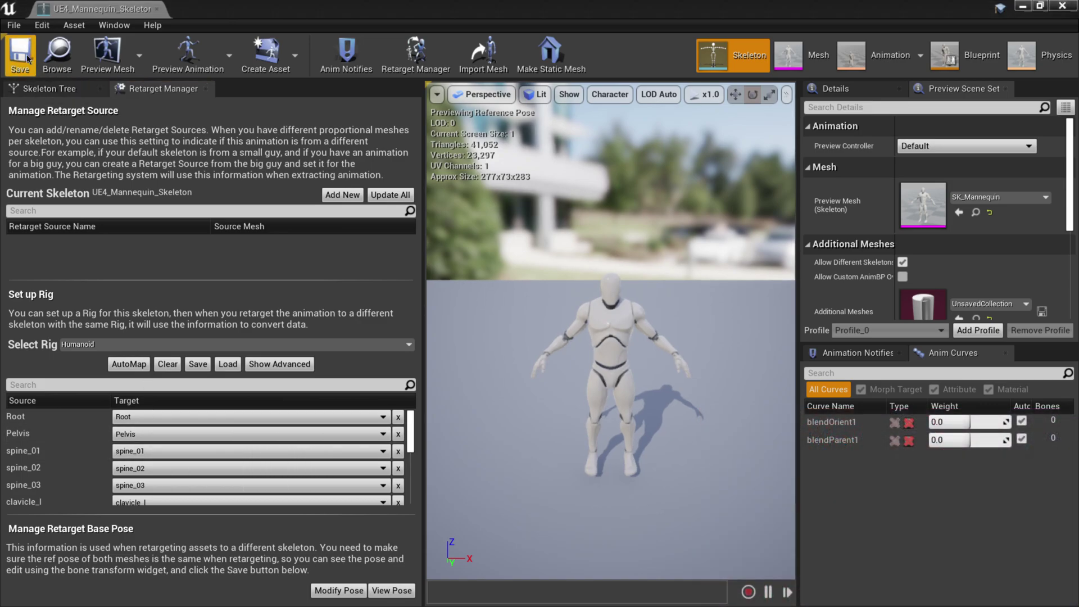
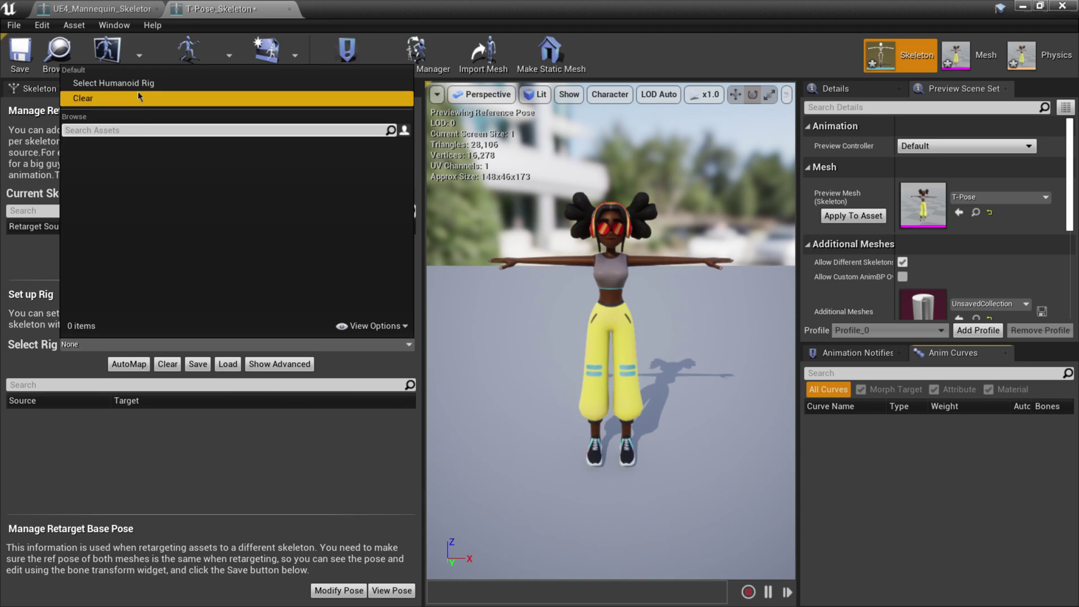
# Step: Assign the Humanoid rig to T-Pose_Skeleton and map its Pelvis node to the Hips bone
pyautogui.click(133, 83)
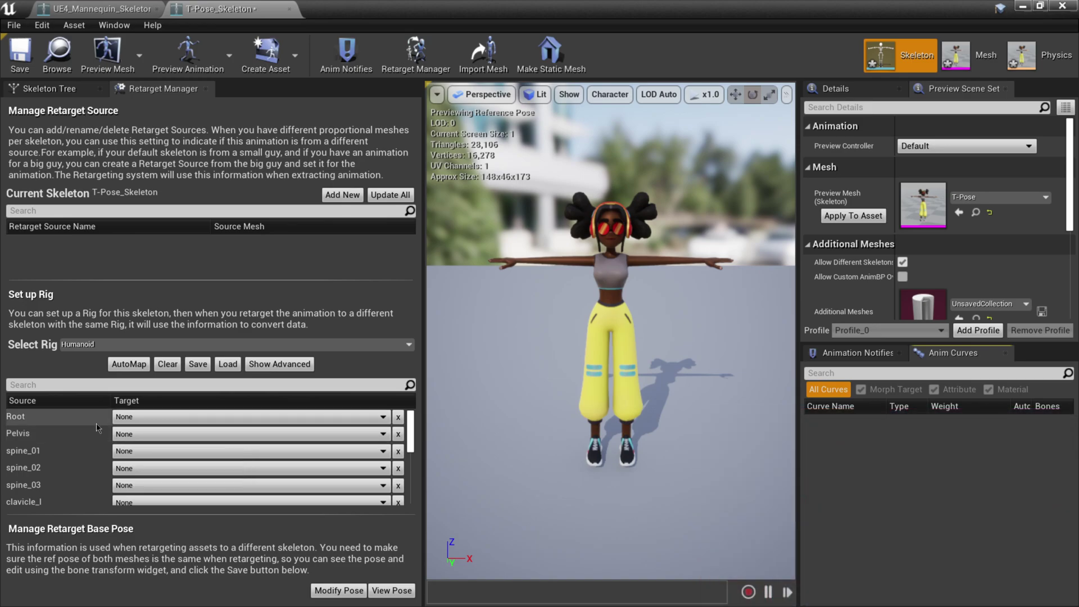
pyautogui.click(131, 437)
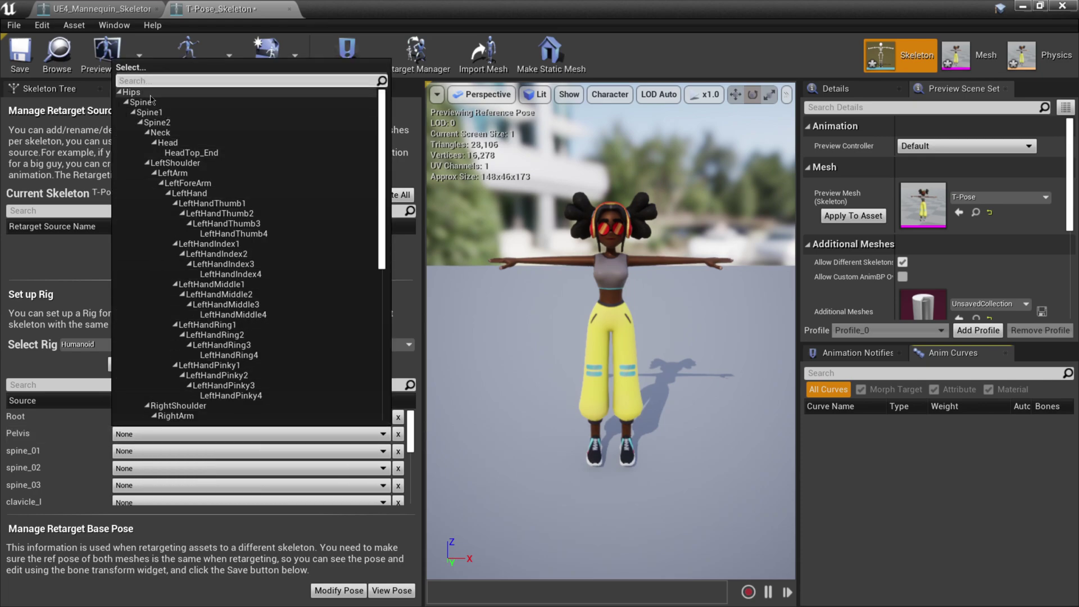
pyautogui.click(132, 92)
# Step: Map the rig nodes spine_01, spine_02 and spine_03 to the bones Spine, Spine1 and Spine2
pyautogui.click(101, 452)
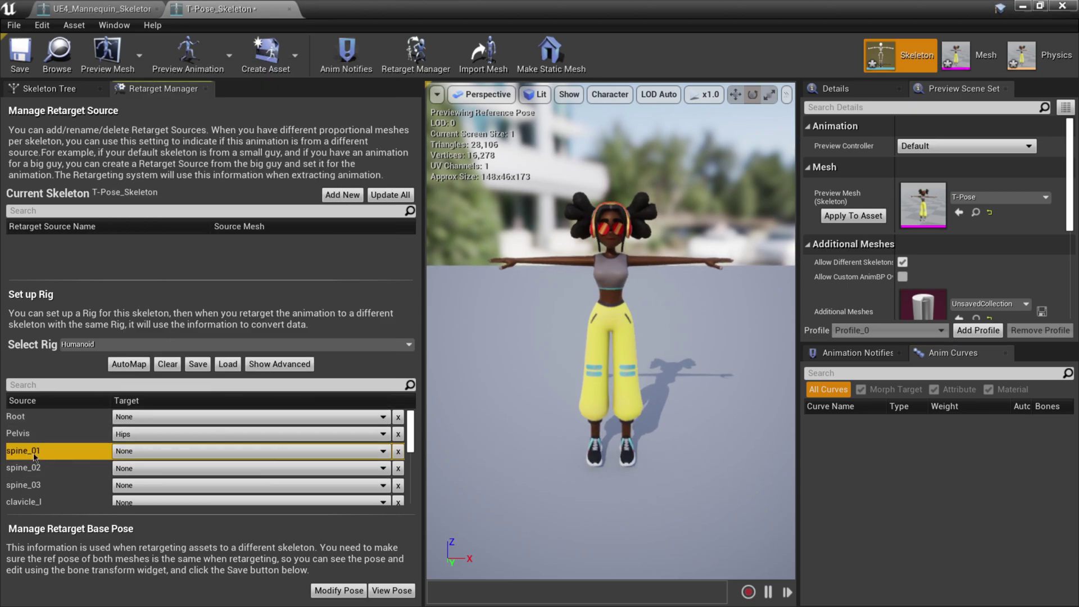
pyautogui.click(181, 452)
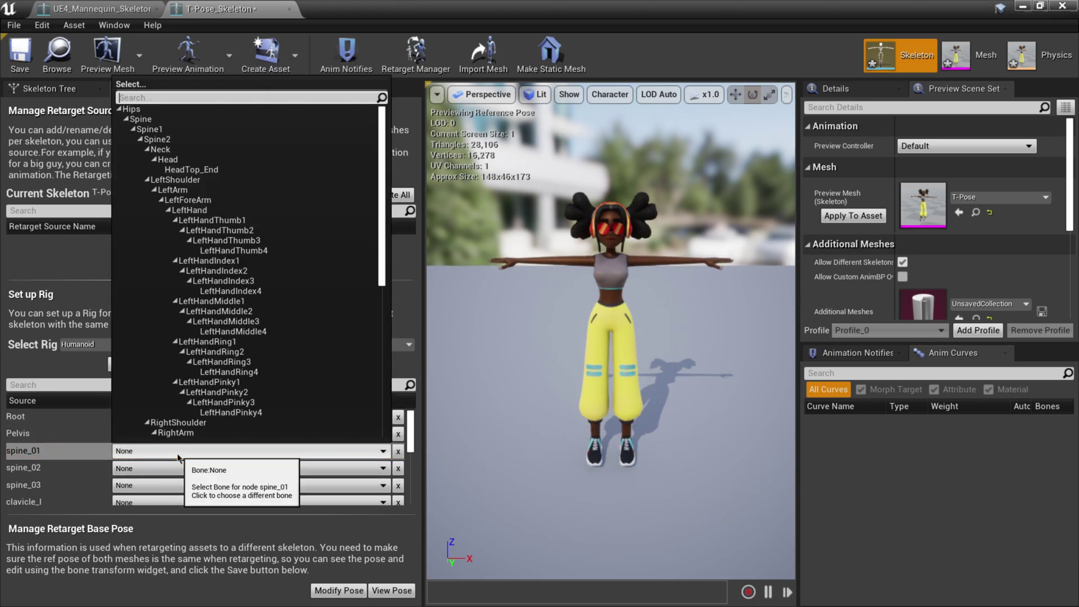
pyautogui.click(169, 120)
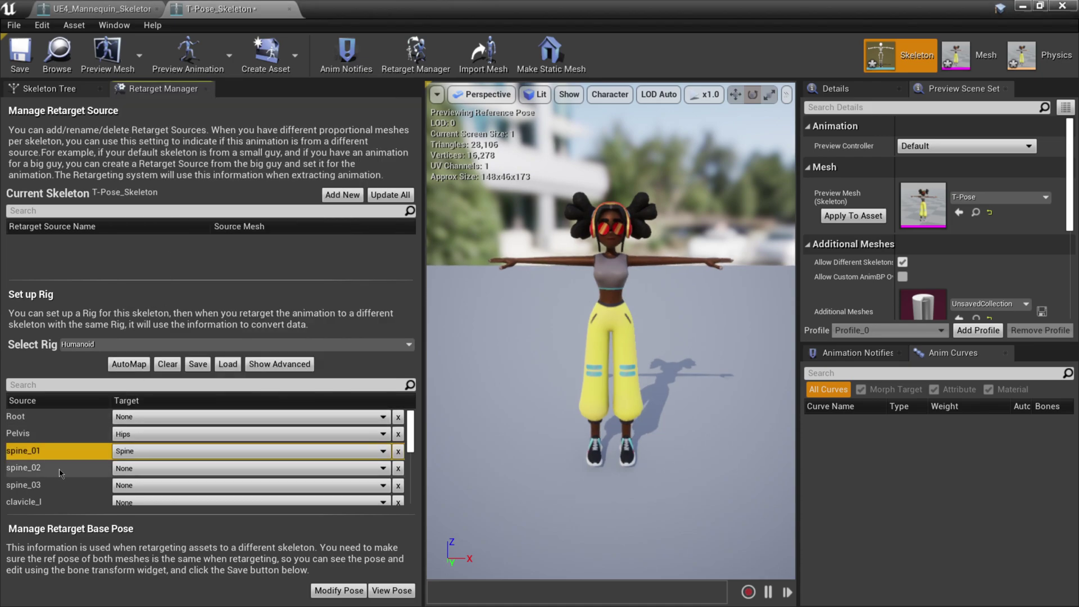
pyautogui.click(140, 472)
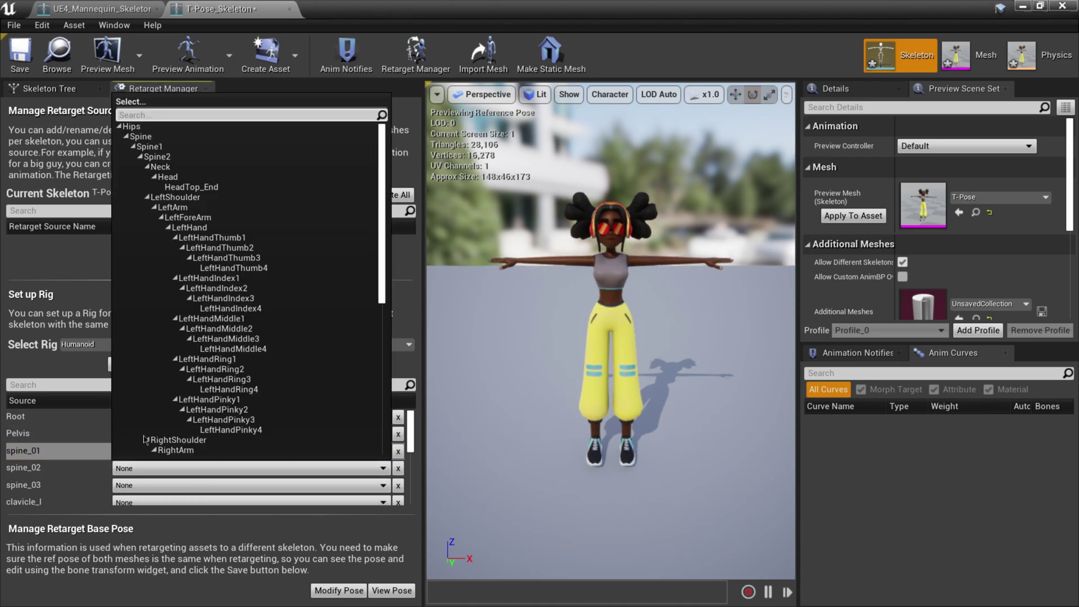
pyautogui.click(168, 148)
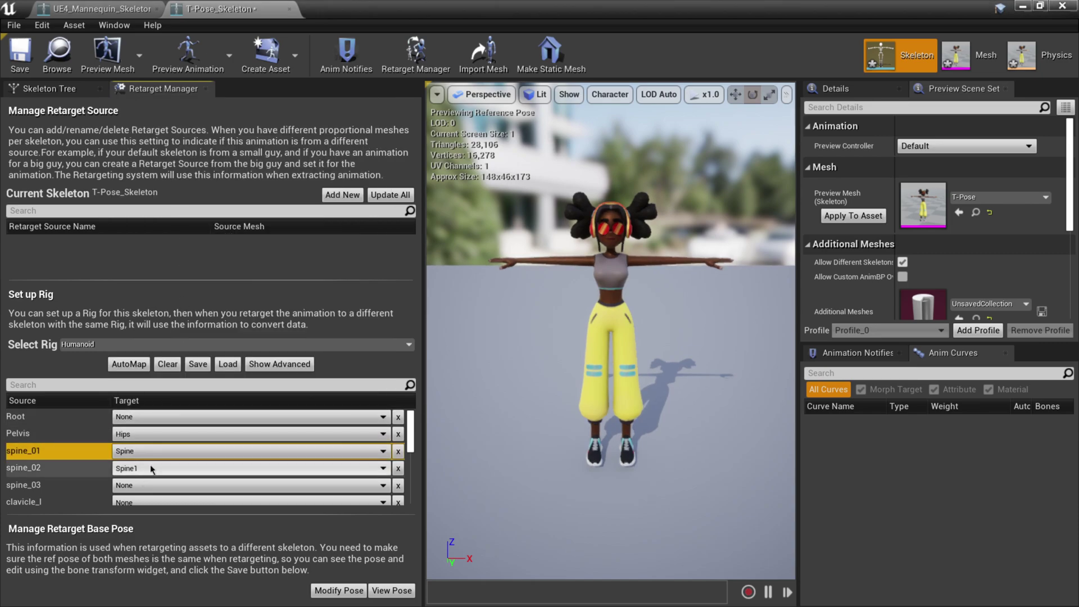
pyautogui.click(125, 486)
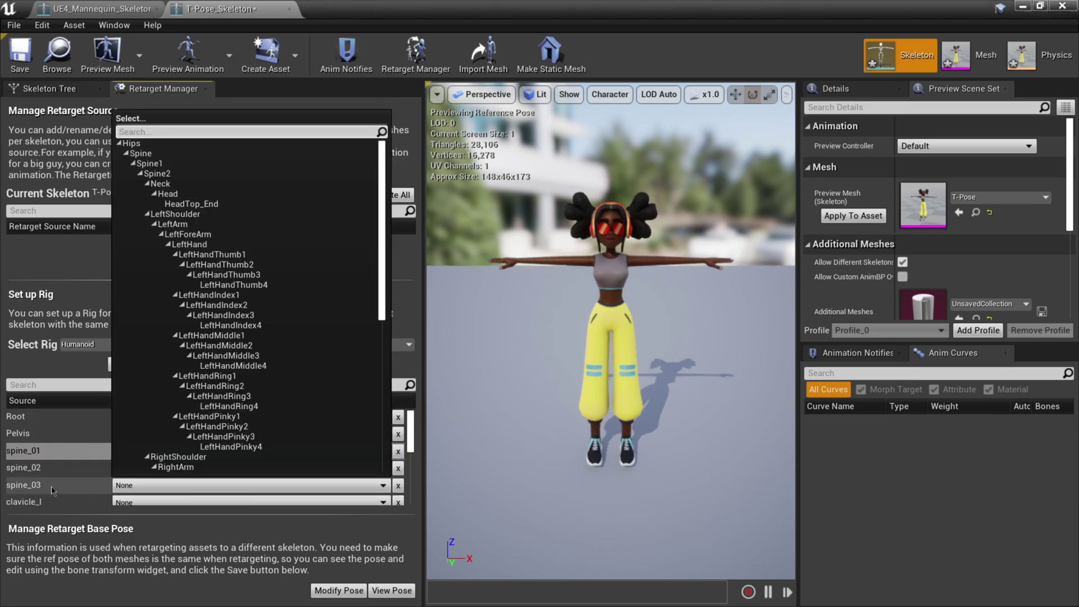
pyautogui.click(176, 174)
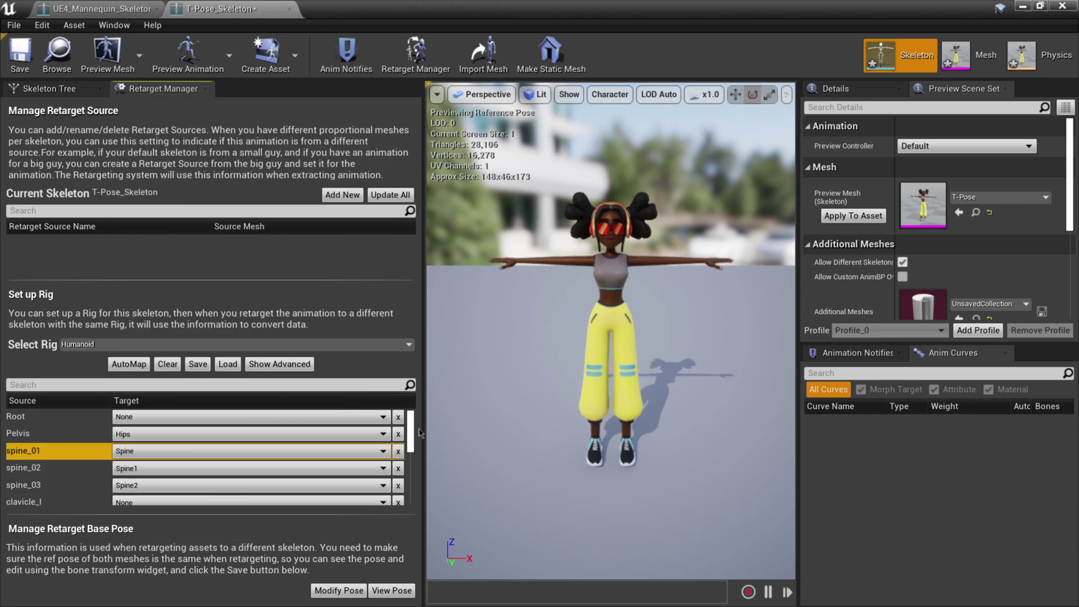
# Step: Map the clavicle_l rig node to the LeftShoulder bone
pyautogui.moveTo(413, 433); pyautogui.dragTo(416, 446)
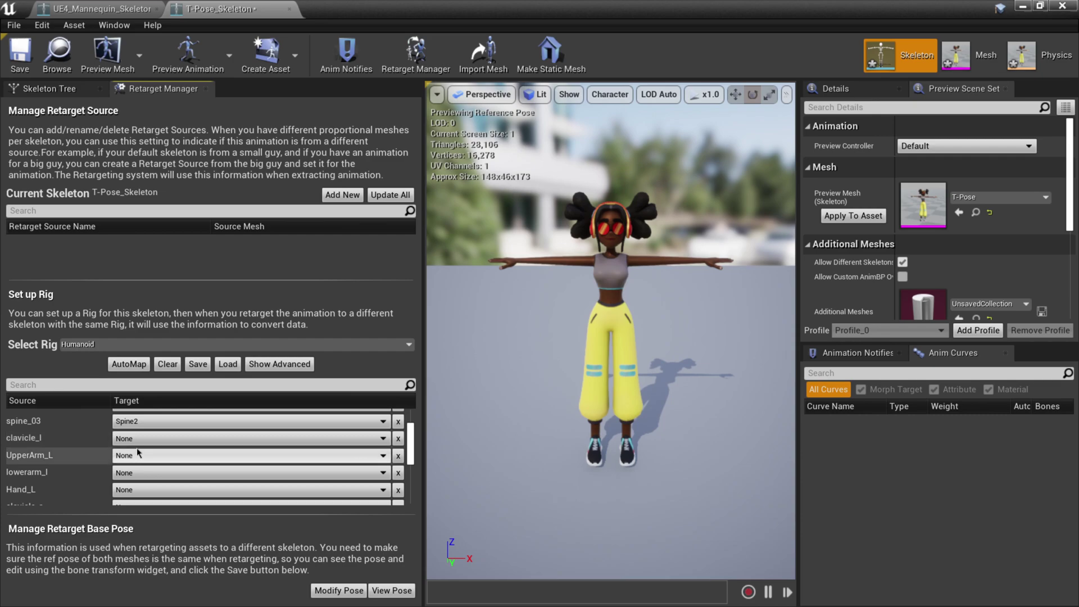
pyautogui.click(169, 439)
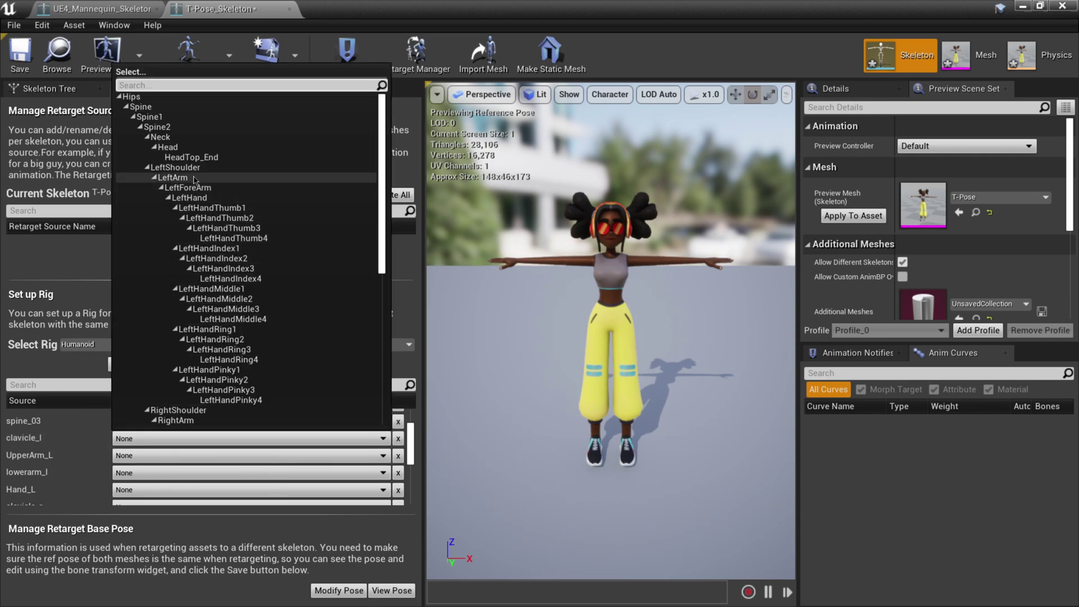
pyautogui.click(176, 167)
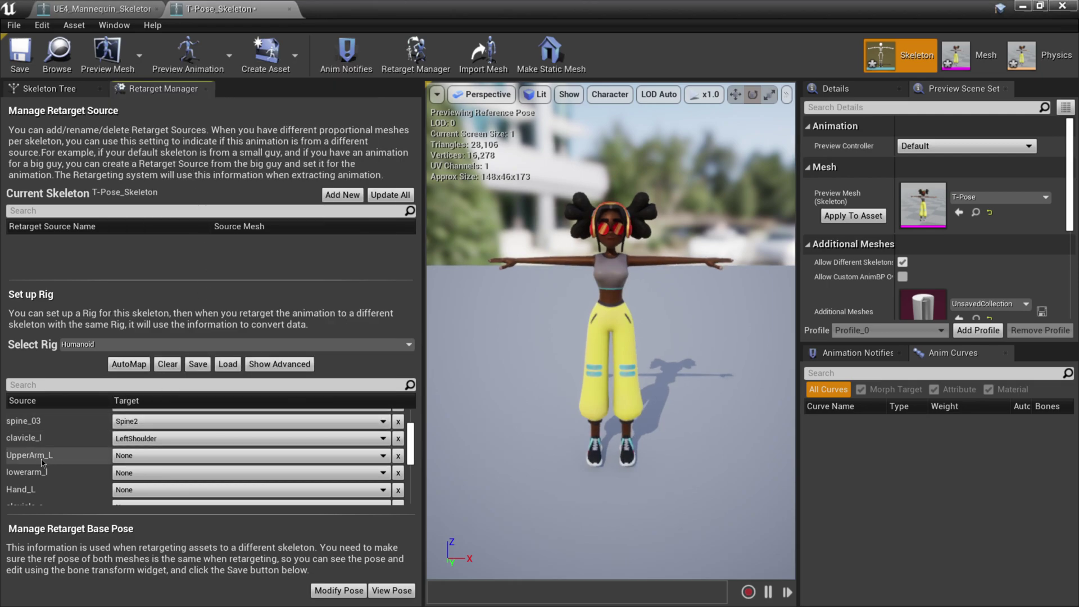
# Step: Map the rig nodes UpperArm_L, lowerarm_l and Hand_L to the bones LeftArm, LeftForeArm and LeftHand
pyautogui.click(121, 457)
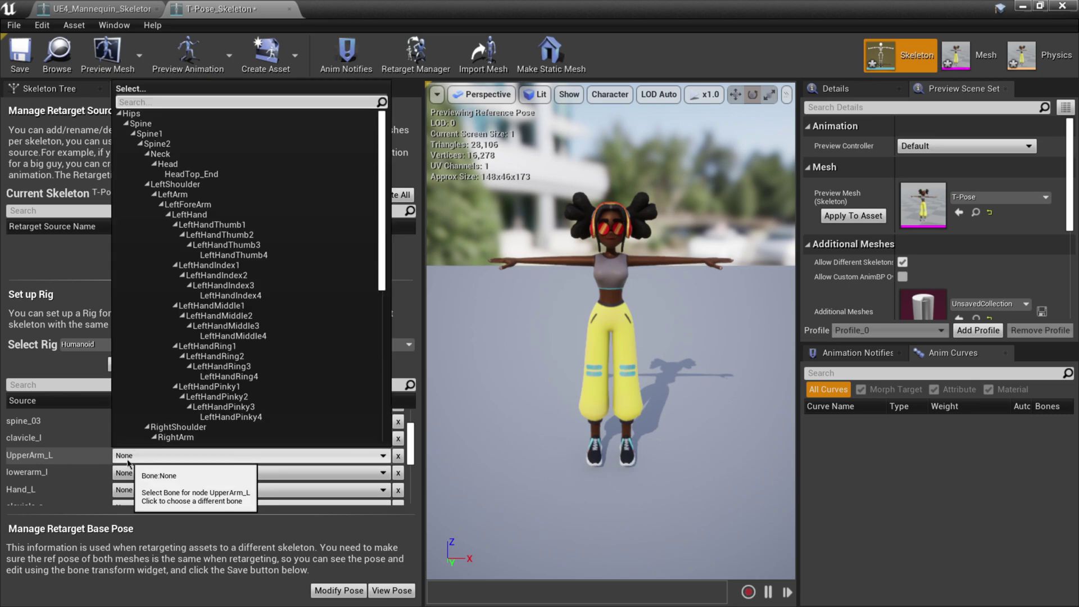
pyautogui.click(190, 197)
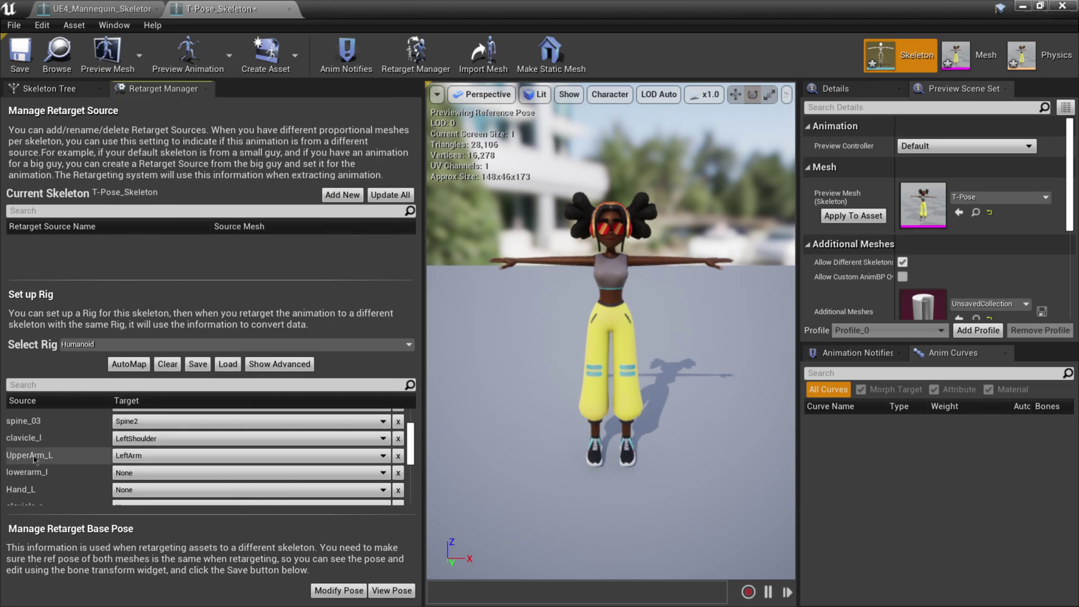
pyautogui.click(133, 472)
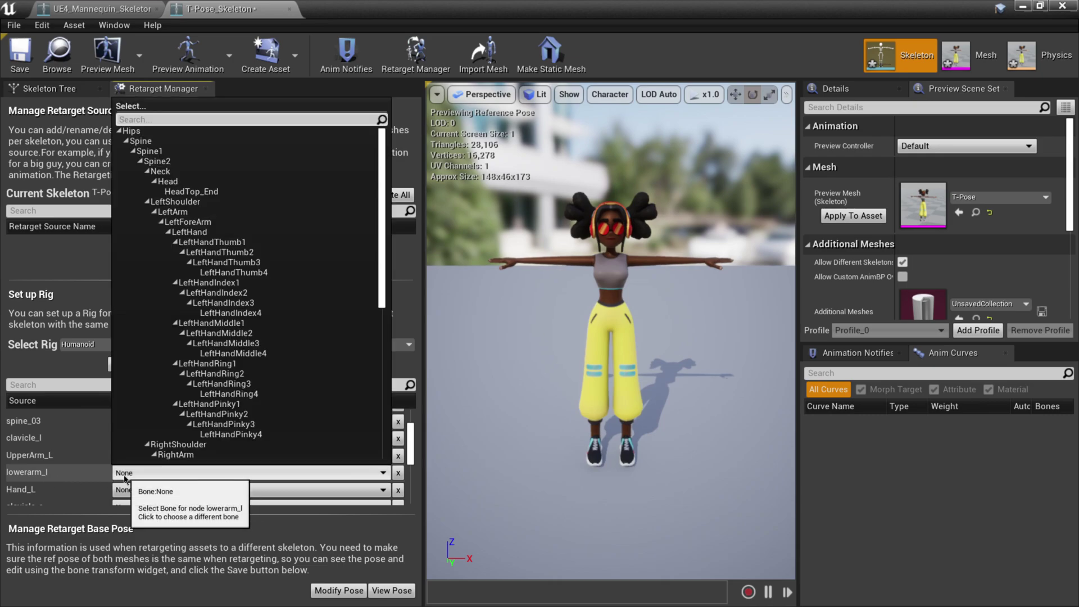
pyautogui.click(200, 223)
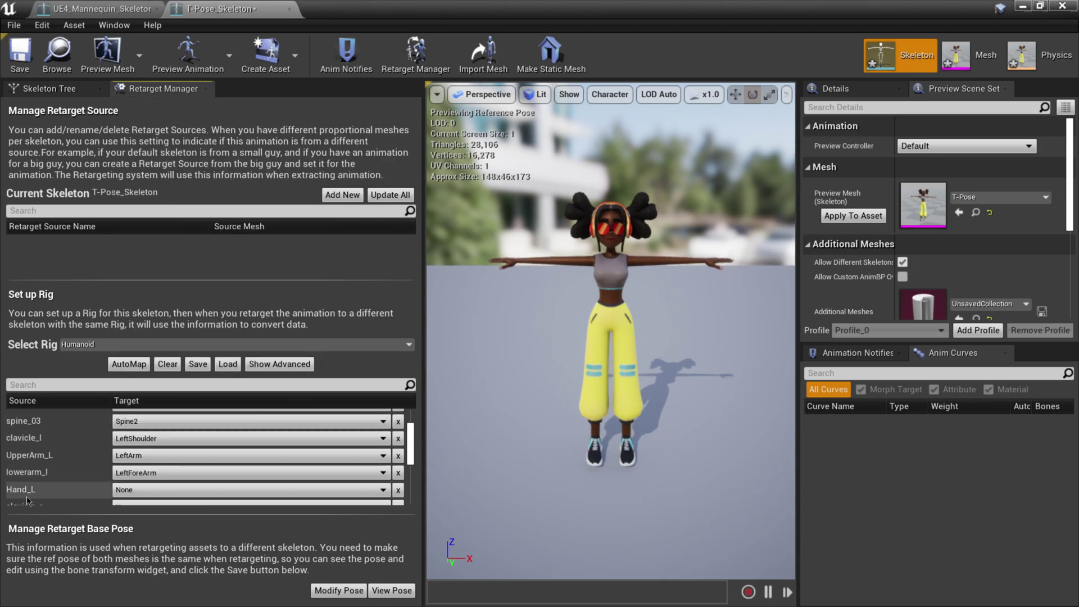
pyautogui.click(134, 489)
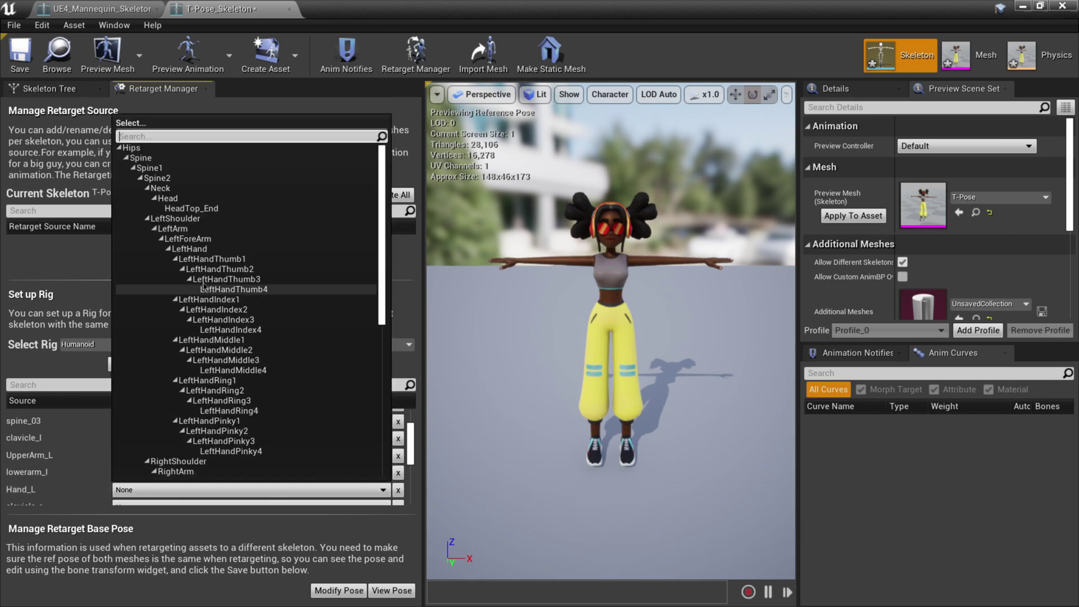
pyautogui.click(207, 249)
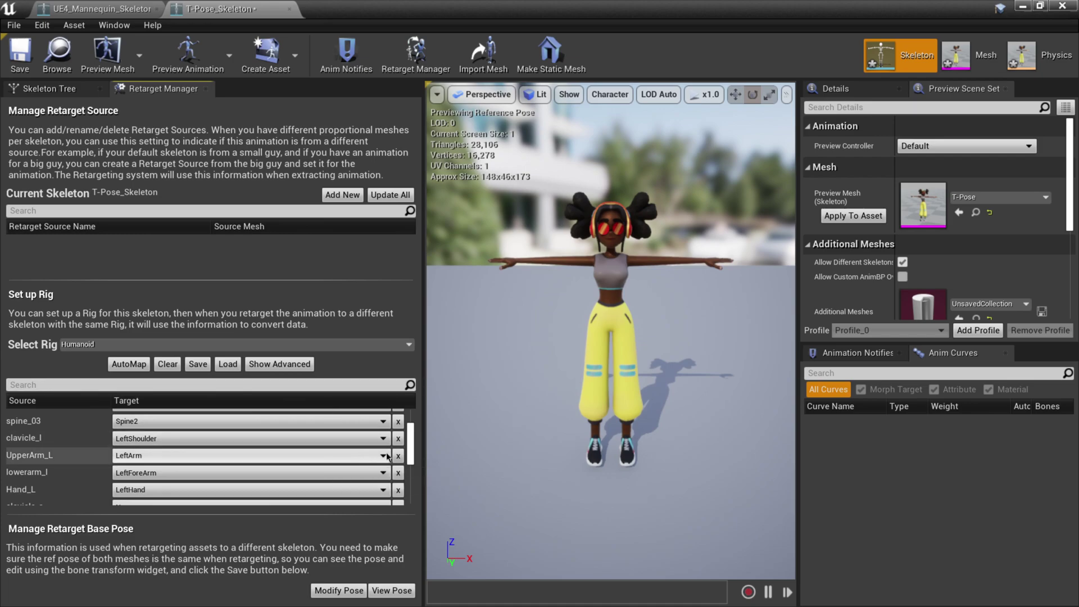
# Step: Map the rig nodes clavicle_r and UpperArm_R to the bones RightShoulder and RightArm
pyautogui.scroll(-2, 413, 456)
pyautogui.scroll(-1, 413, 456)
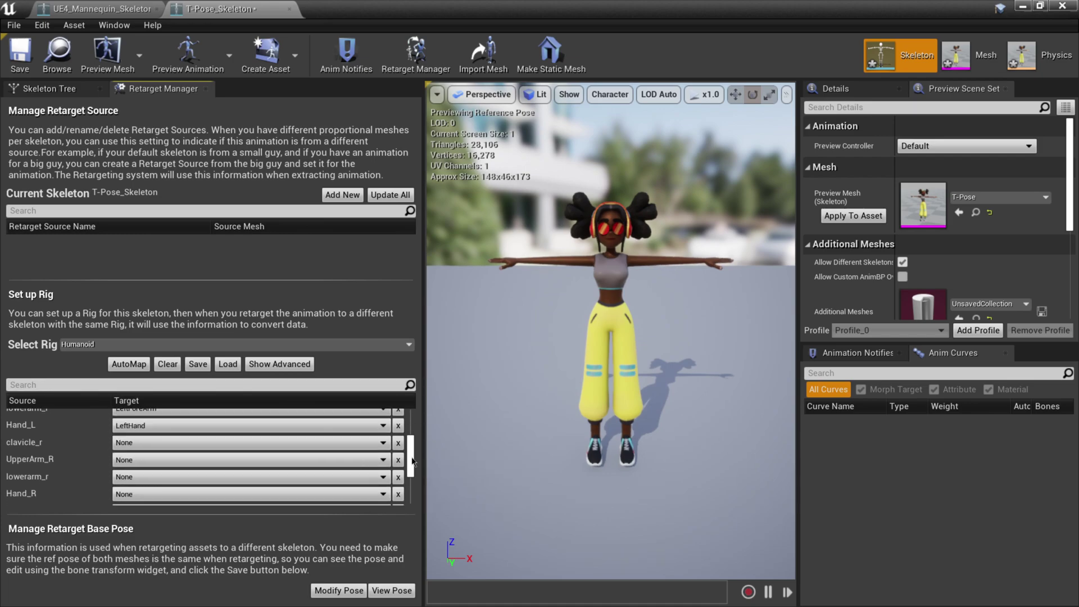
pyautogui.click(125, 443)
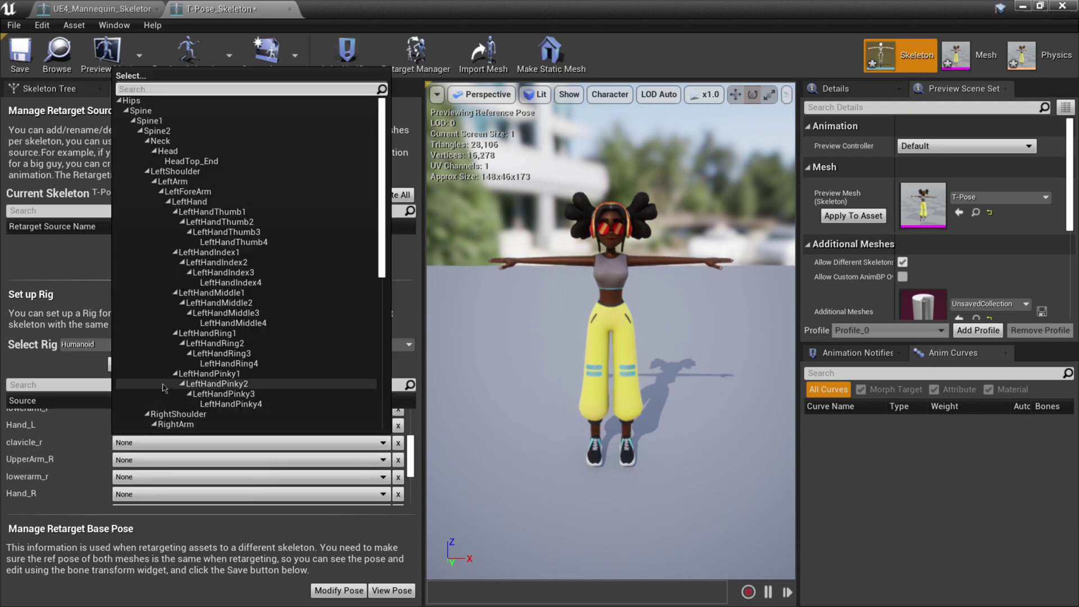
pyautogui.scroll(-5, 163, 388)
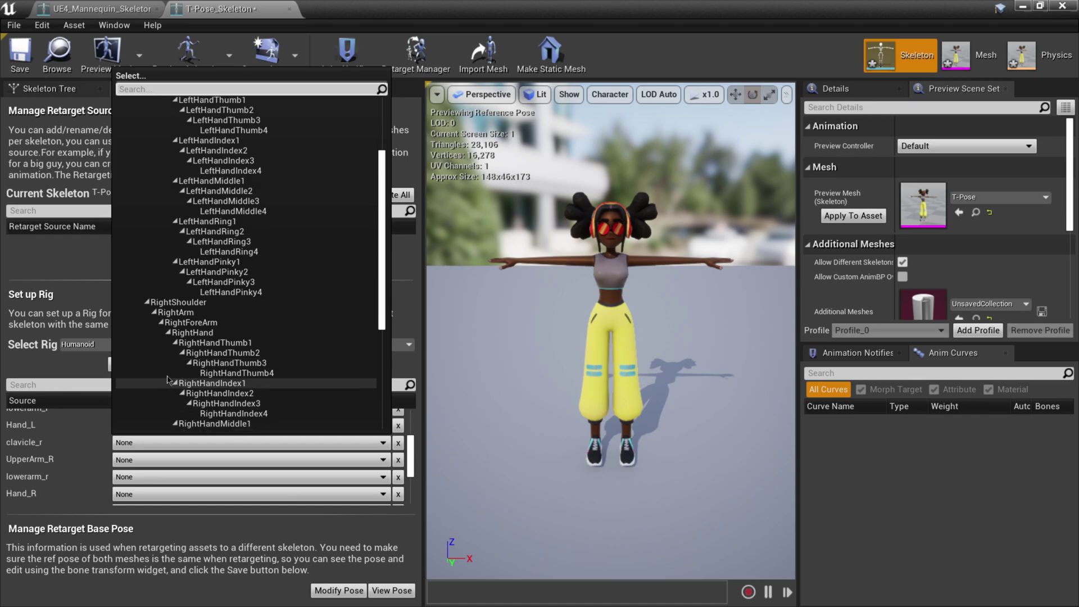
pyautogui.click(190, 304)
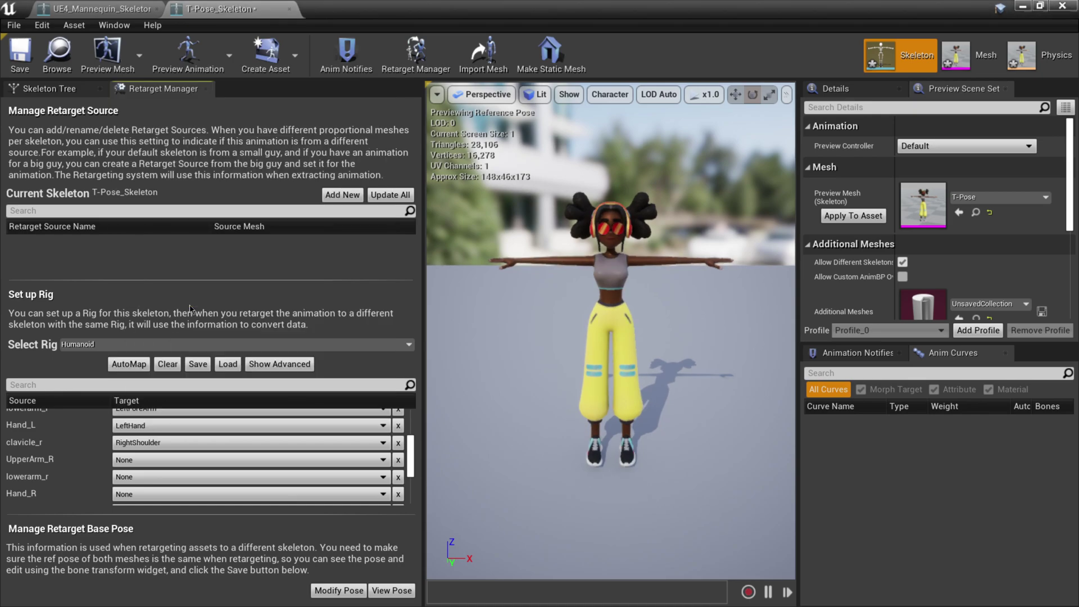
pyautogui.click(143, 459)
pyautogui.scroll(-3, 187, 378)
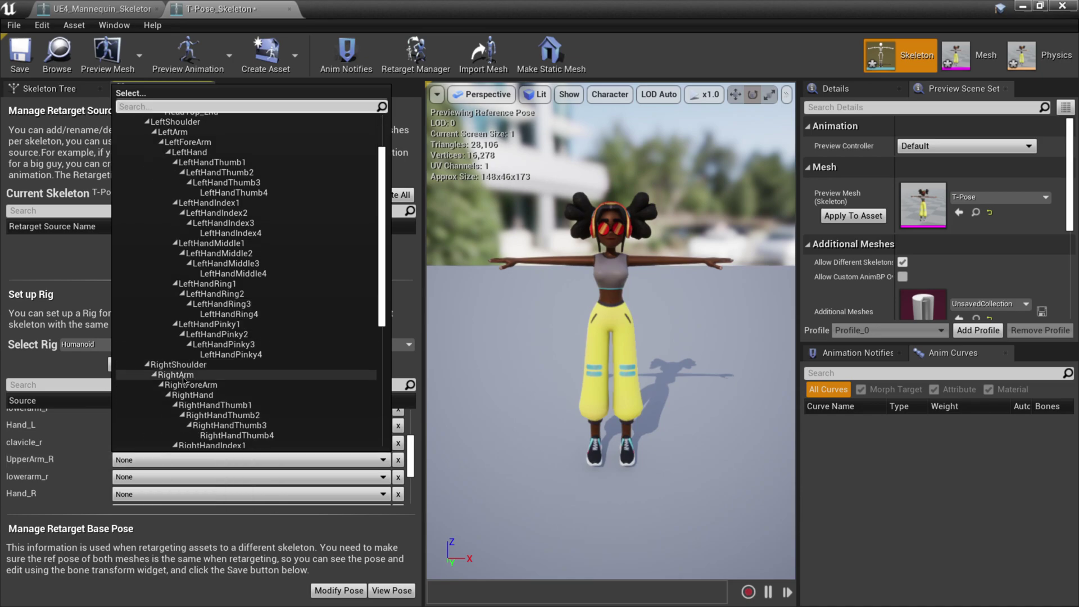
pyautogui.click(183, 379)
# Step: Map the rig nodes lowerarm_r and Hand_R to the bones RightForeArm and RightHand
pyautogui.click(59, 477)
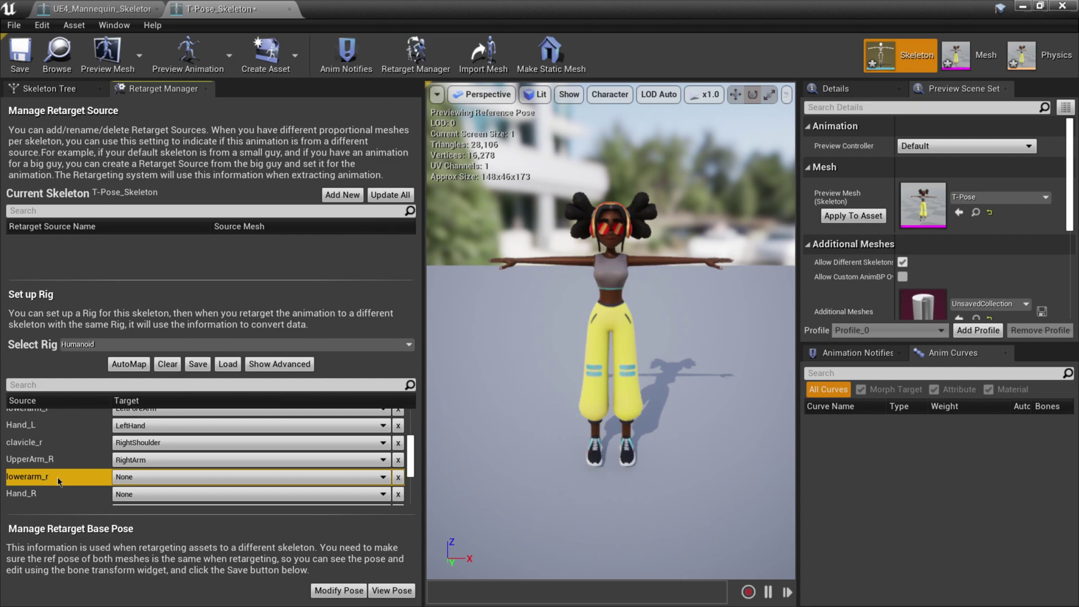
pyautogui.click(117, 481)
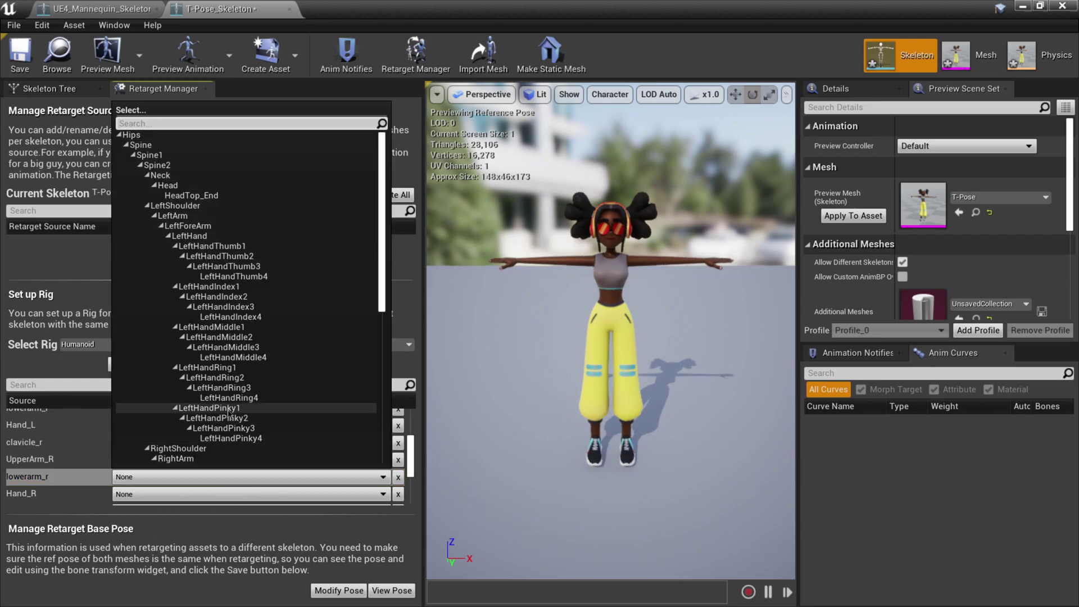
pyautogui.scroll(-2, 214, 421)
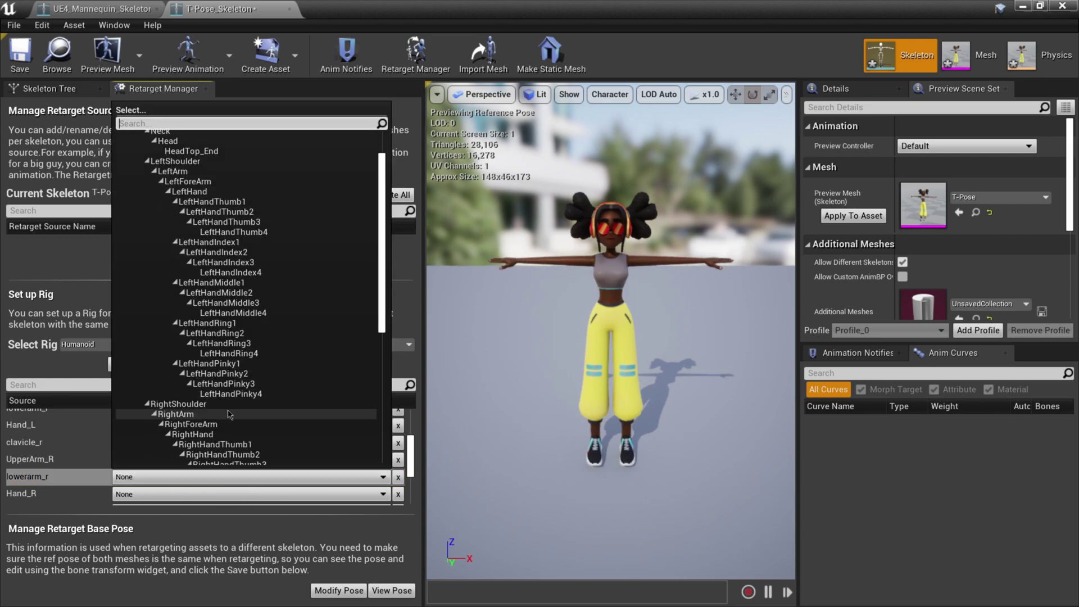
pyautogui.click(203, 428)
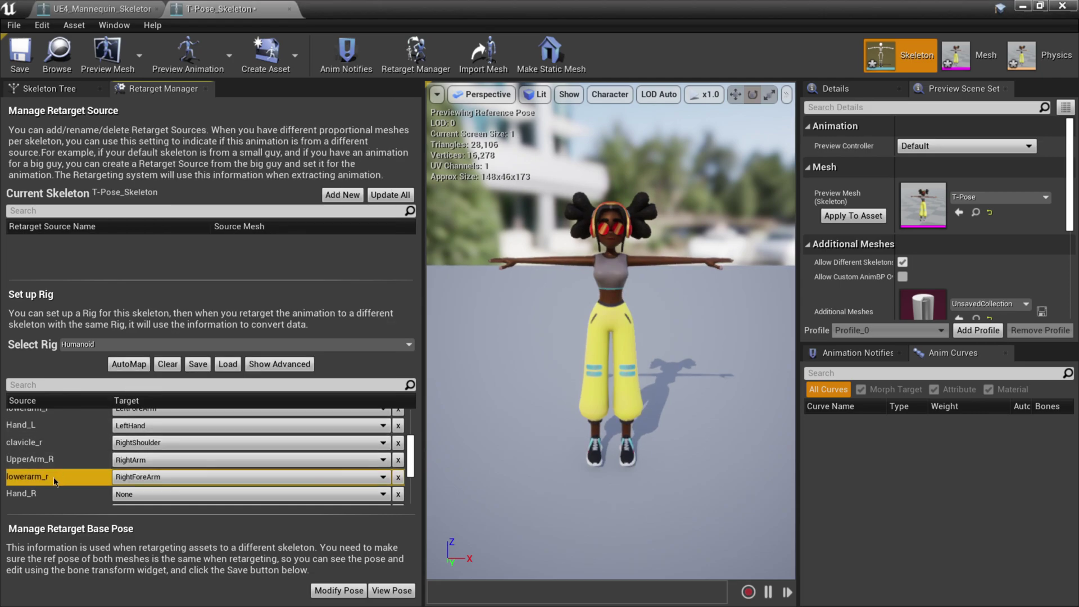
pyautogui.click(34, 501)
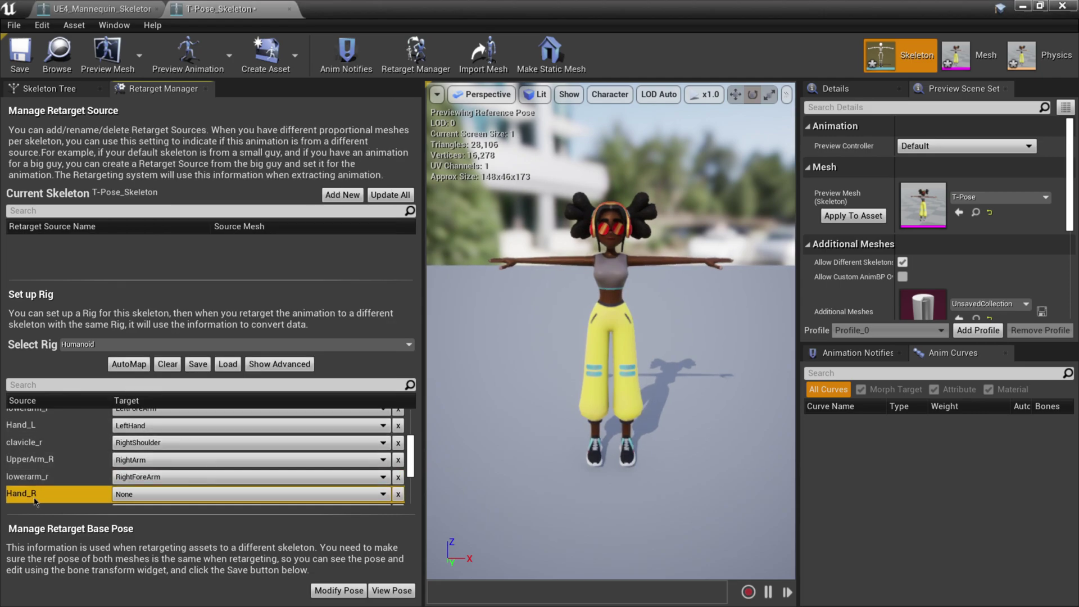
pyautogui.click(141, 496)
pyautogui.scroll(-5, 219, 448)
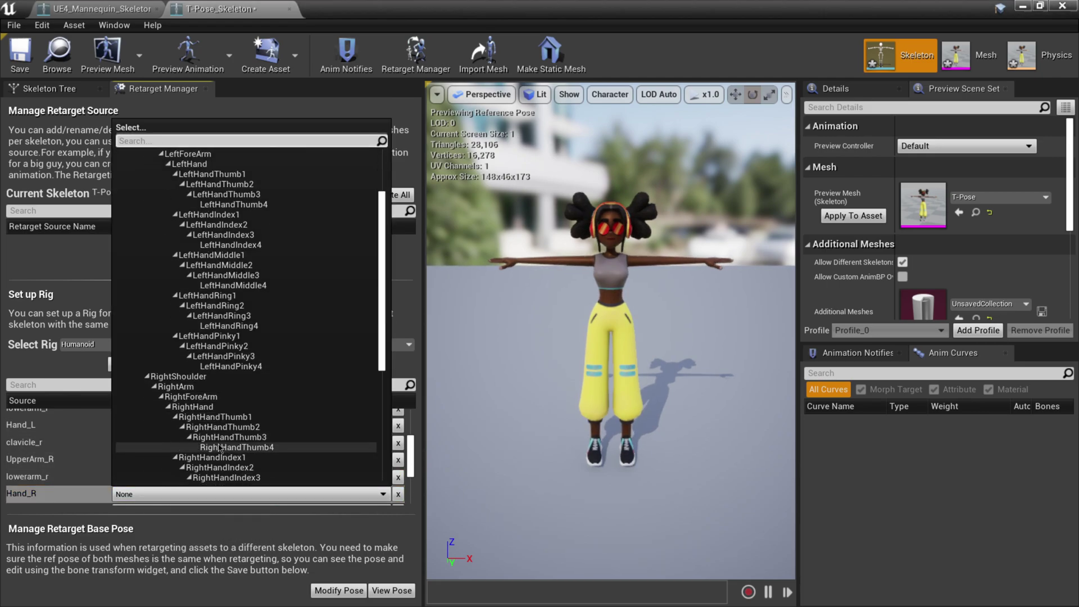
pyautogui.click(193, 406)
# Step: Map the neck_01 rig node to the Neck bone
pyautogui.scroll(-3, 101, 454)
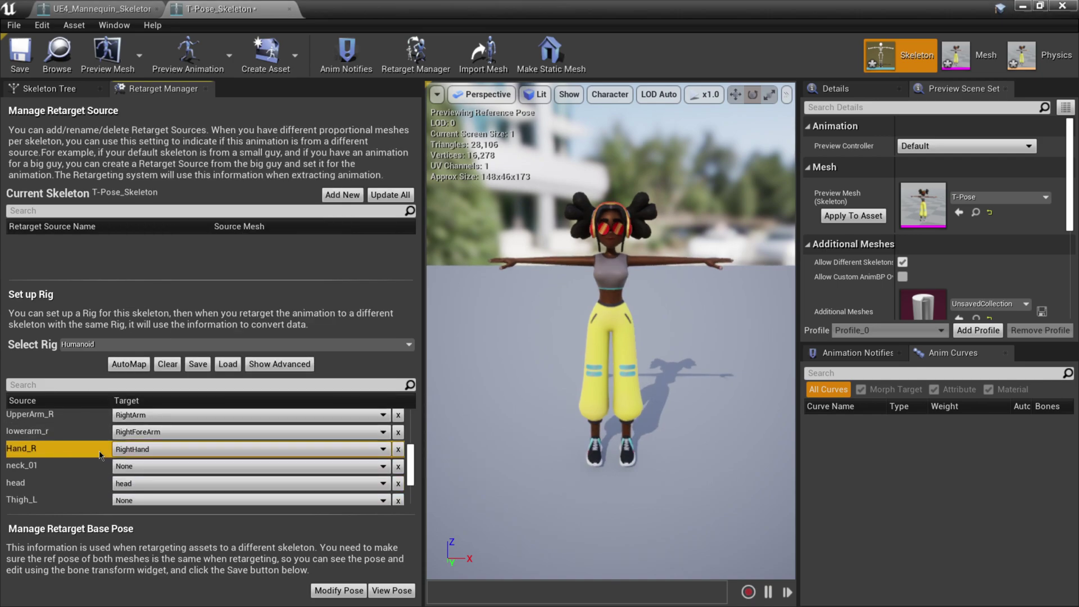
pyautogui.click(25, 464)
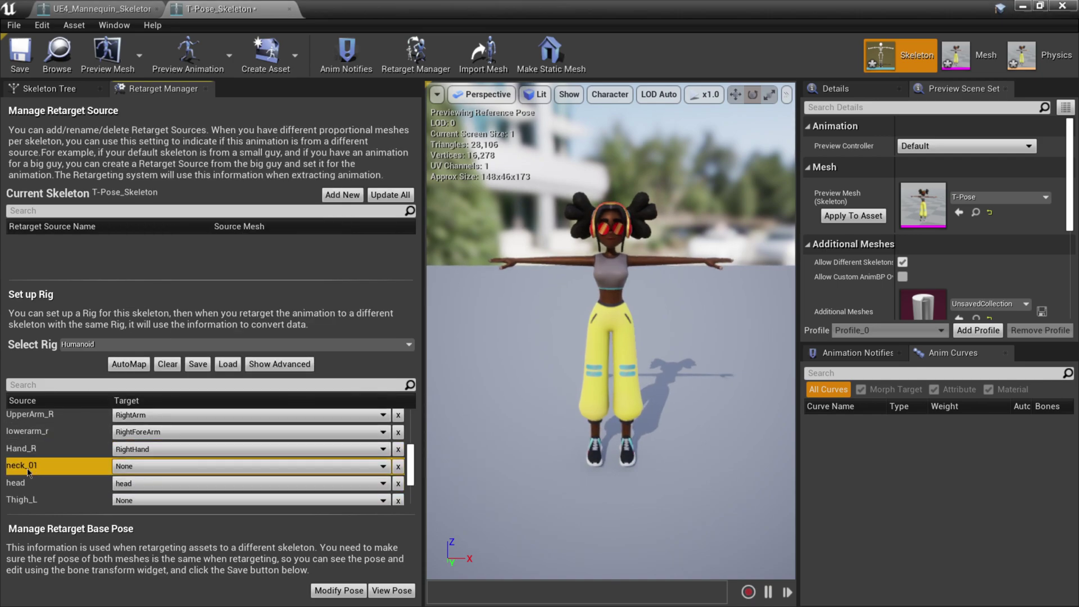
pyautogui.click(140, 466)
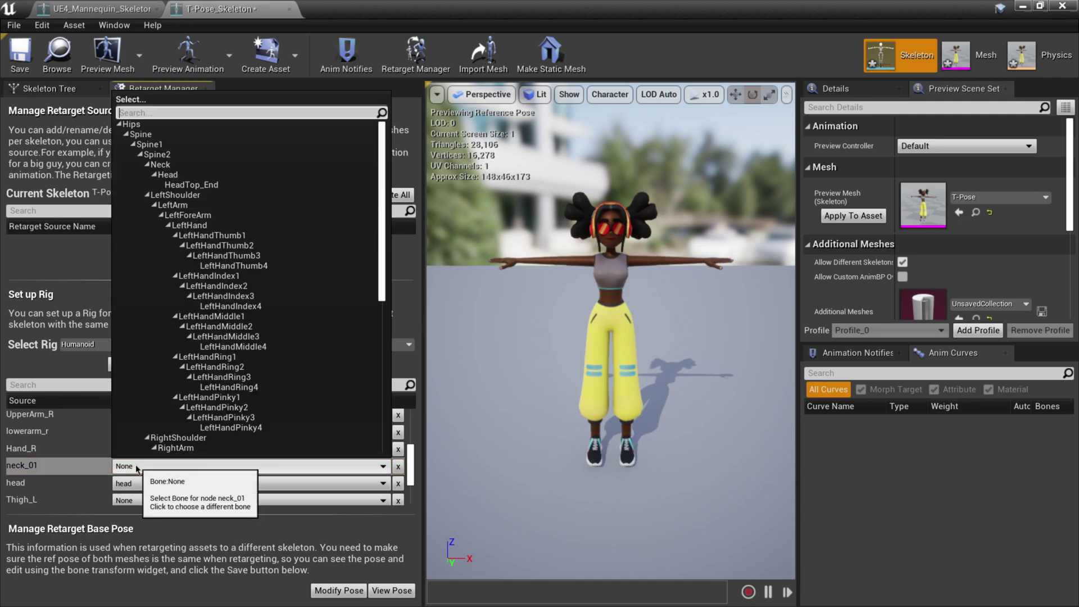
pyautogui.click(176, 167)
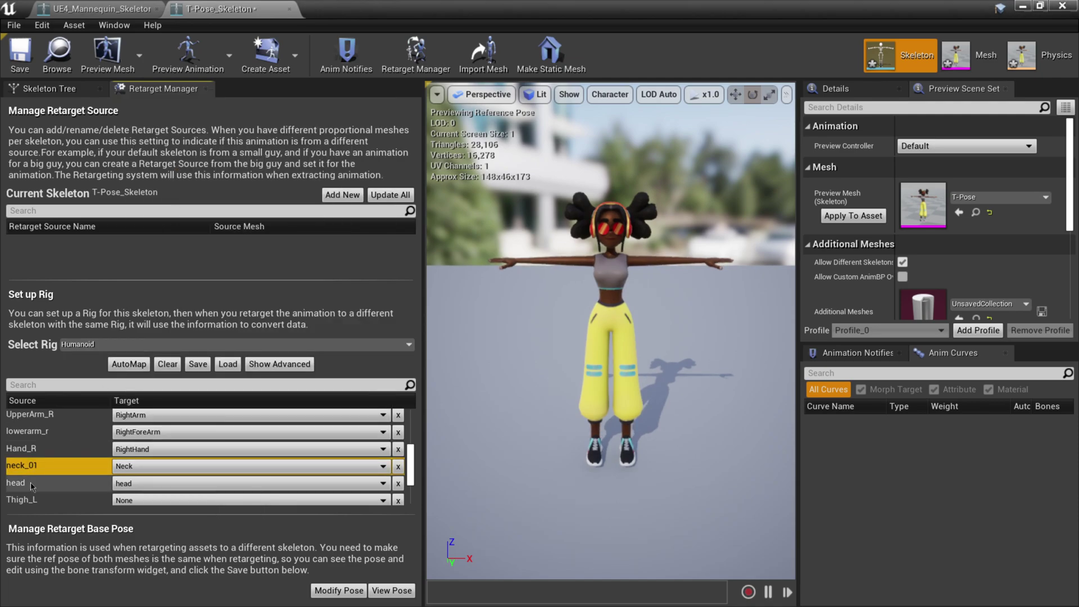
# Step: Map the rig nodes Thigh_L and calf_l to the bones LeftUpLeg and LeftLeg
pyautogui.scroll(-1, 31, 481)
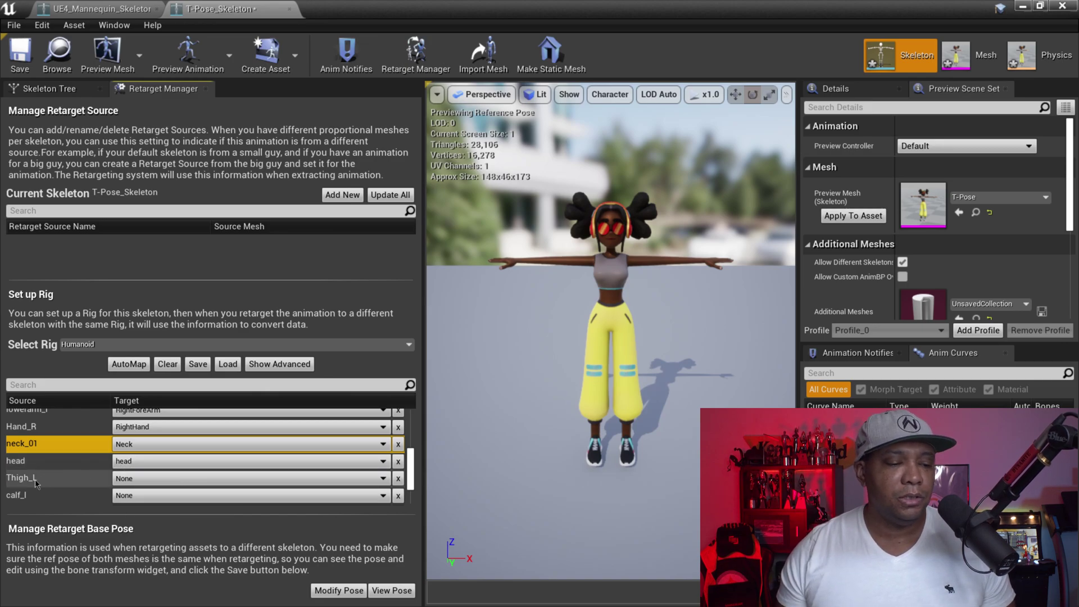
pyautogui.click(169, 478)
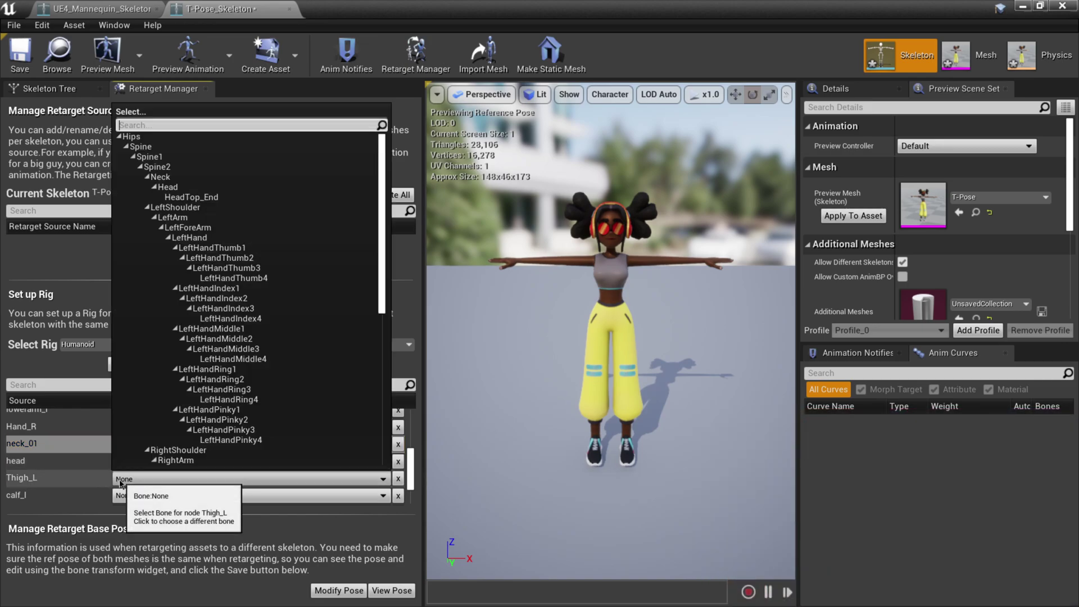
pyautogui.scroll(-6, 234, 380)
pyautogui.scroll(-6, 234, 381)
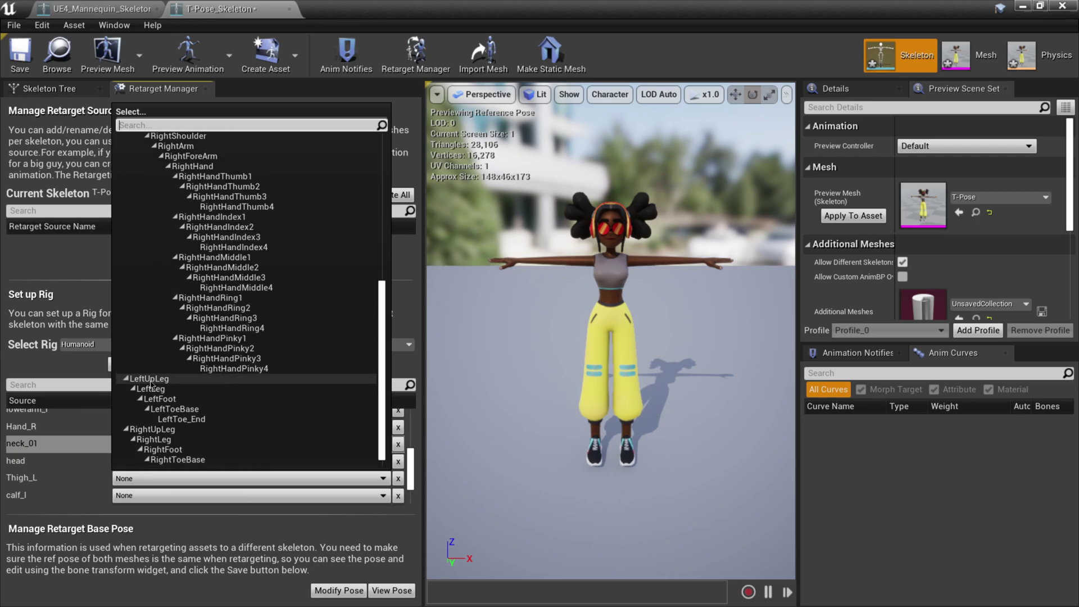
pyautogui.click(188, 380)
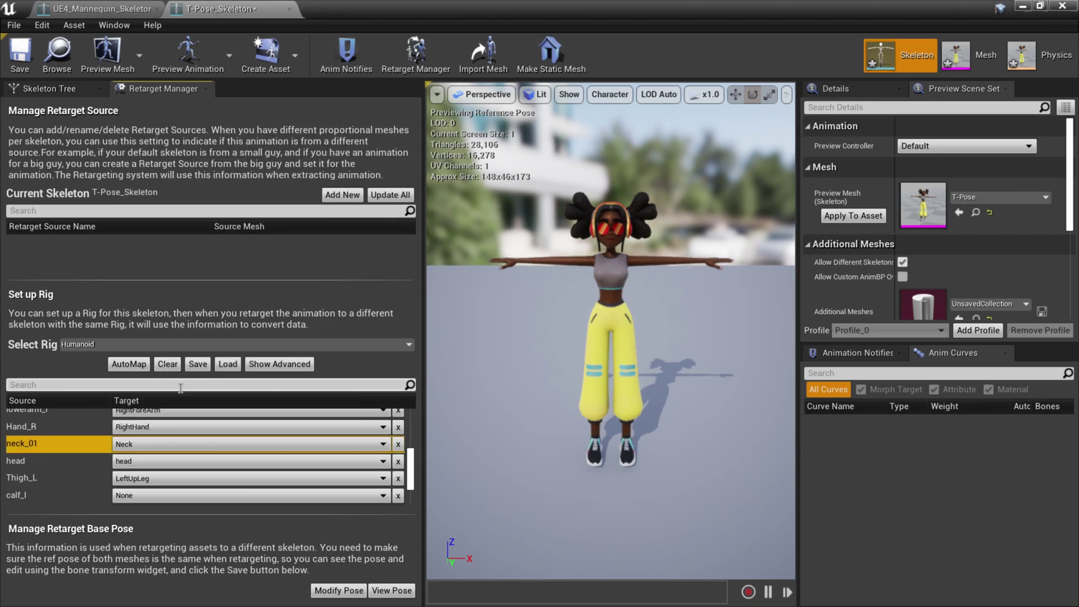
pyautogui.click(130, 495)
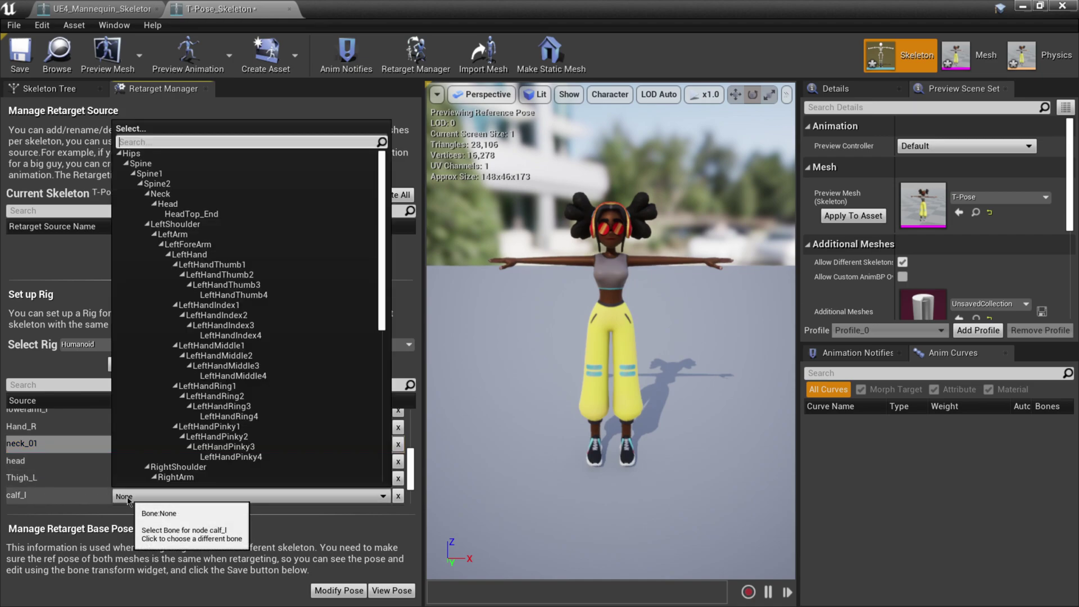
pyautogui.scroll(-10, 166, 452)
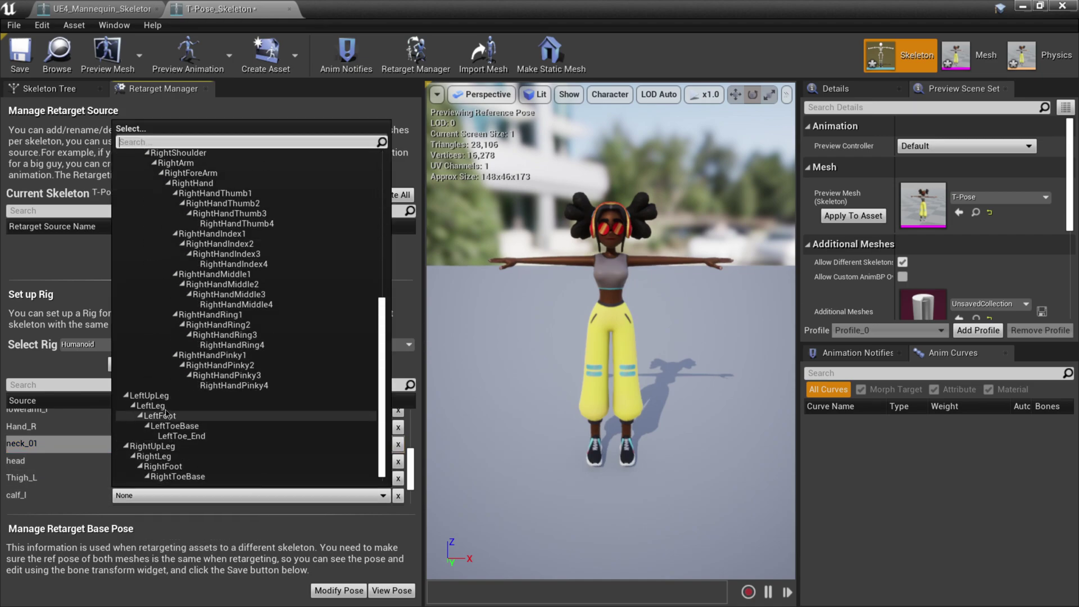
pyautogui.click(166, 405)
# Step: Map the Foot_L rig node to the LeftFoot bone
pyautogui.scroll(-1, 116, 454)
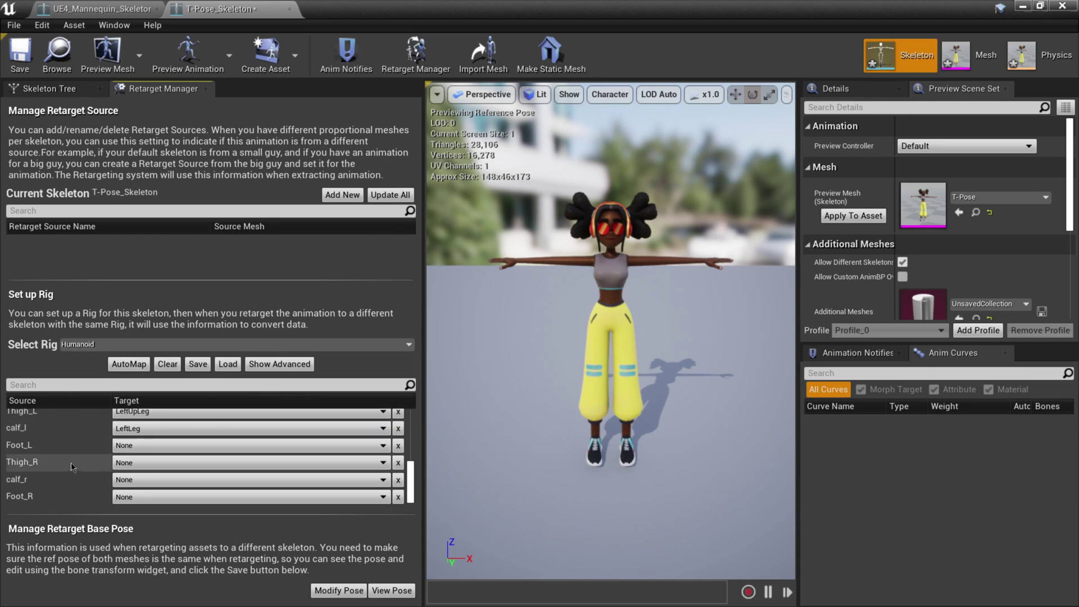
pyautogui.click(34, 450)
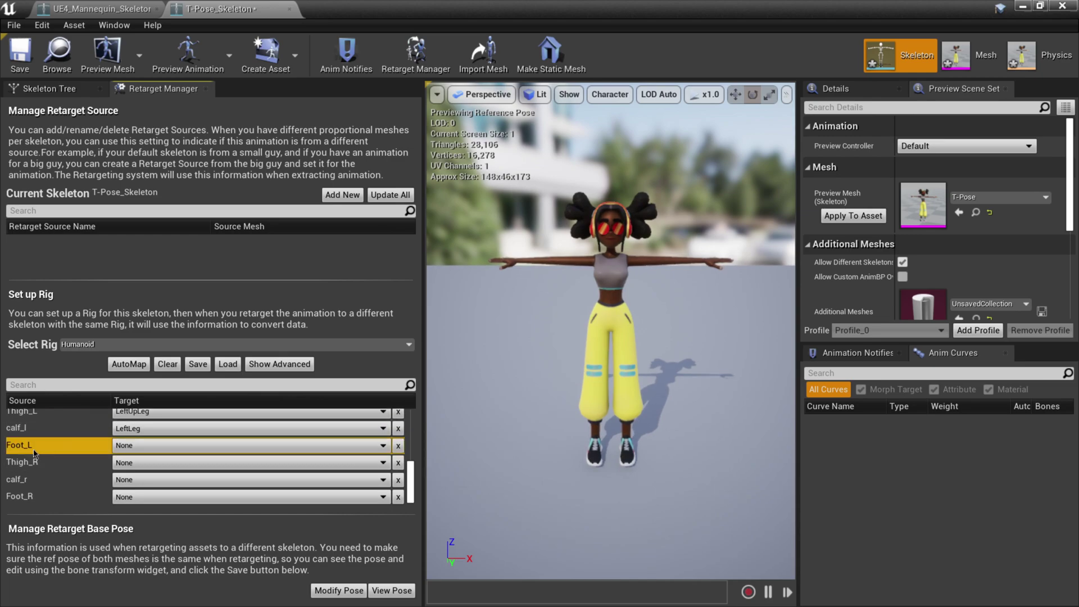
pyautogui.click(117, 447)
pyautogui.scroll(-10, 199, 411)
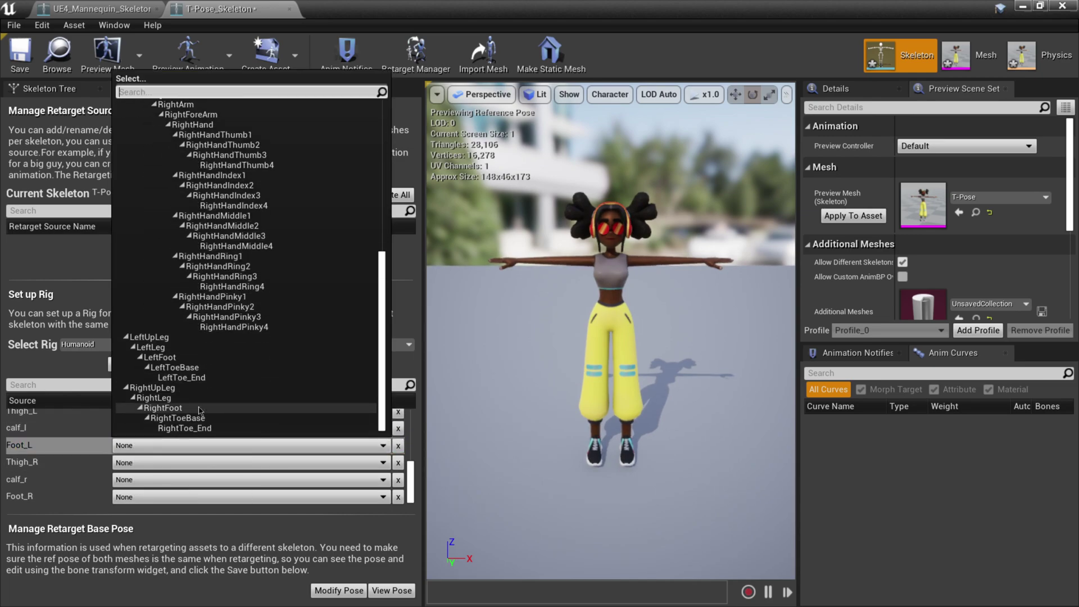
pyautogui.click(161, 357)
# Step: Map the Thigh_R rig node to the RightUpLeg bone
pyautogui.click(23, 467)
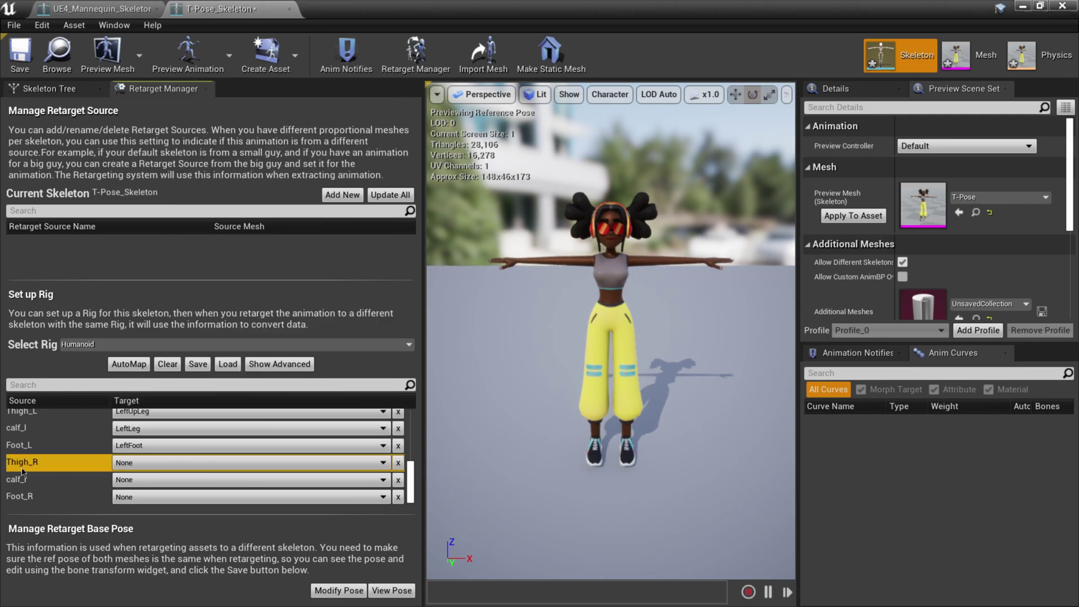
pyautogui.click(129, 463)
pyautogui.scroll(-5, 175, 402)
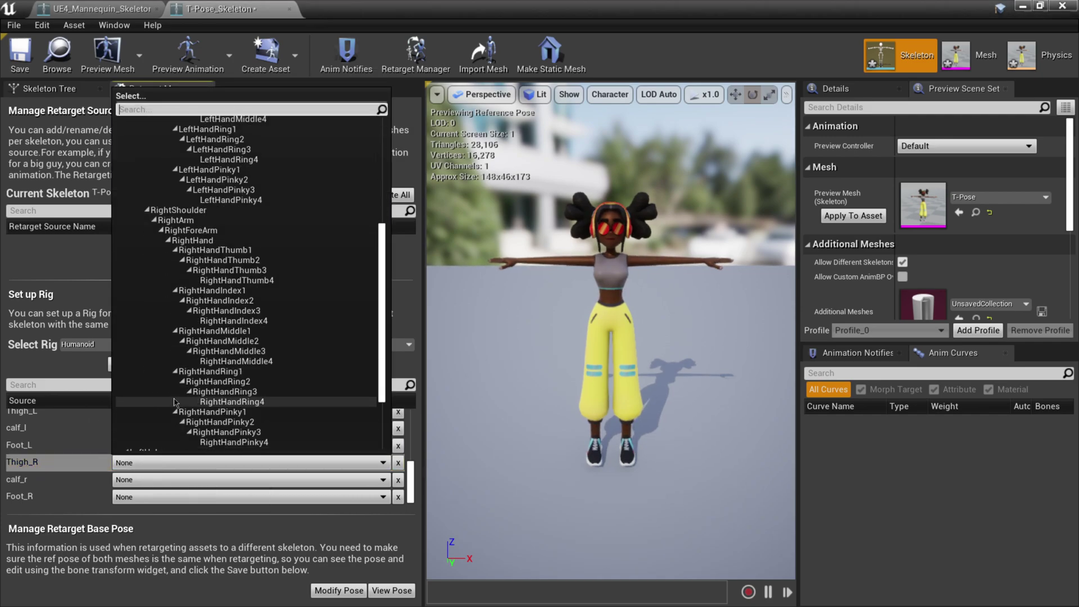
pyautogui.scroll(-5, 174, 403)
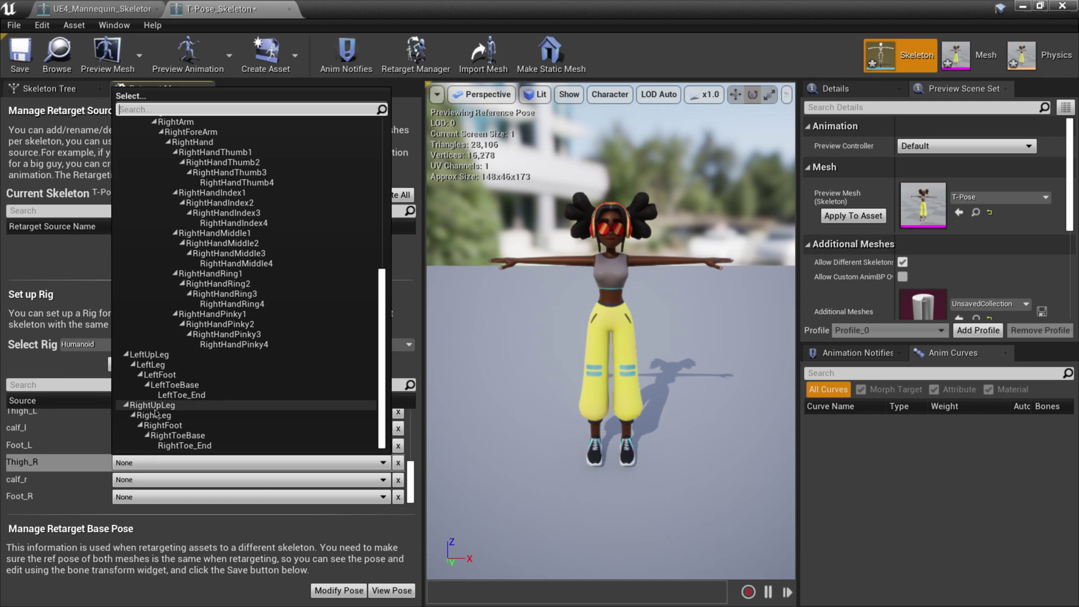
pyautogui.click(158, 407)
# Step: Map the rig nodes calf_r and Foot_R to the bones RightLeg and RightFoot
pyautogui.click(26, 482)
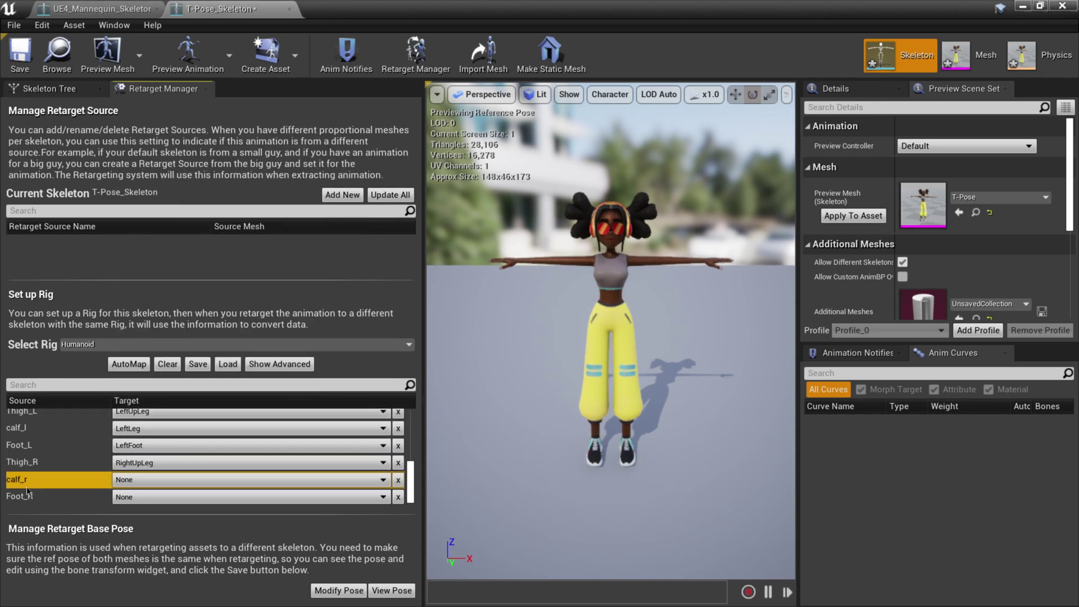
pyautogui.click(155, 481)
pyautogui.scroll(-8, 205, 409)
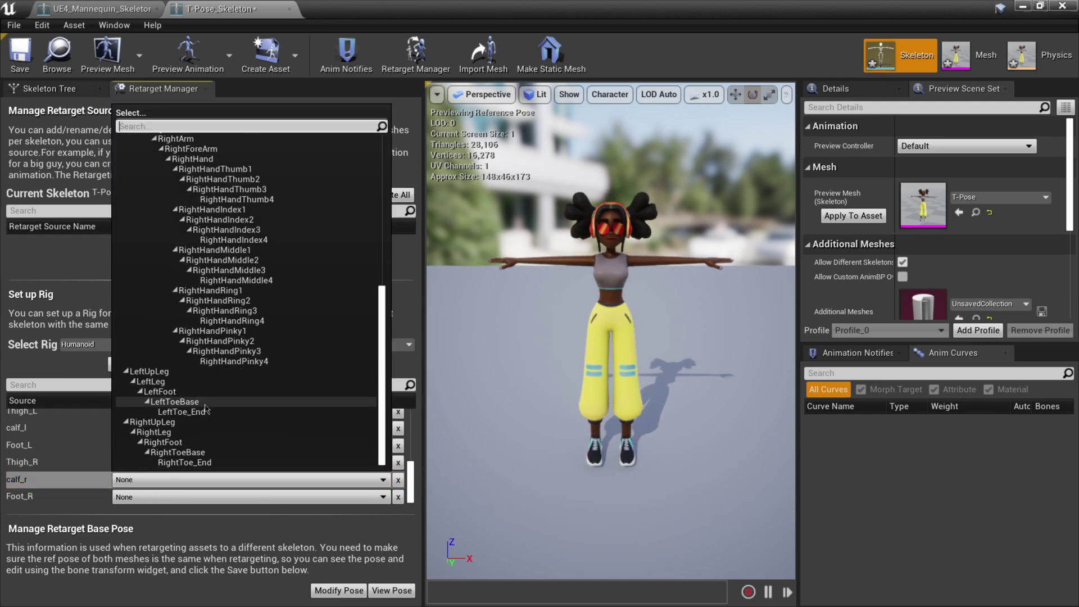
pyautogui.click(162, 434)
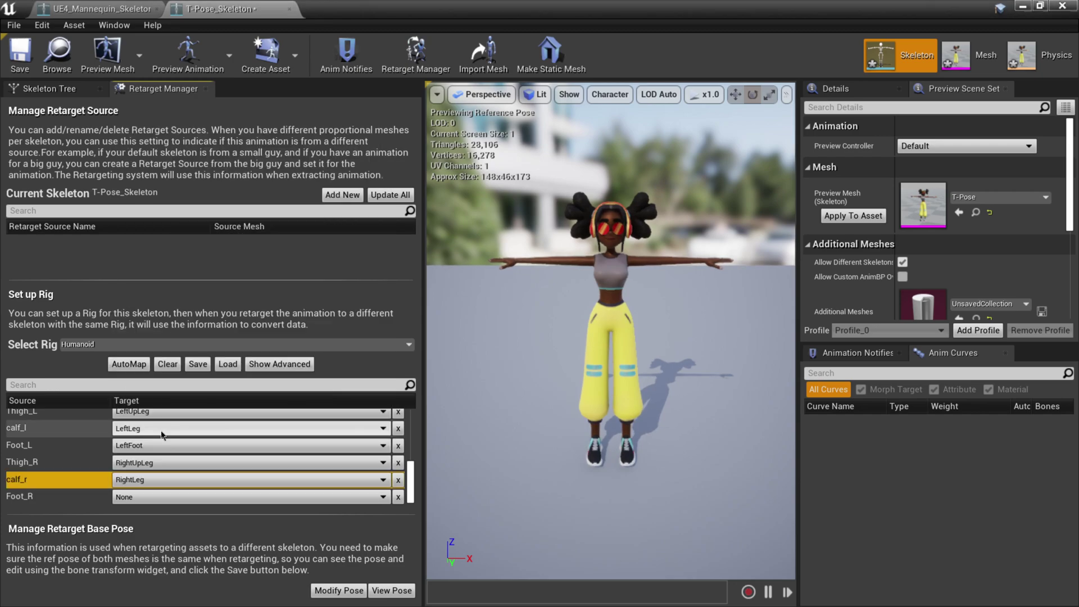
pyautogui.click(52, 496)
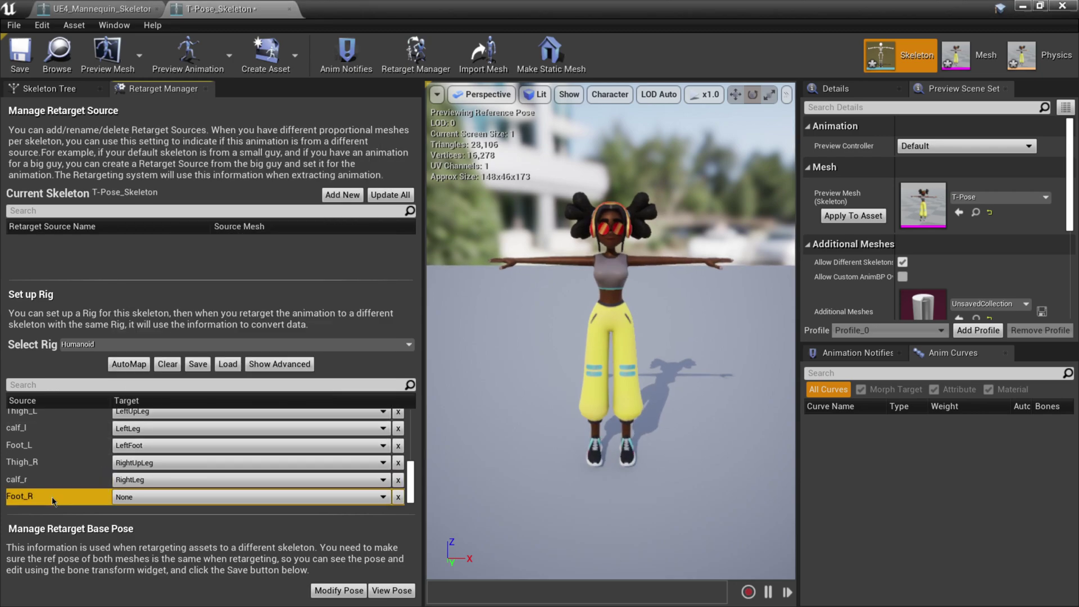
pyautogui.click(156, 497)
pyautogui.scroll(-8, 204, 445)
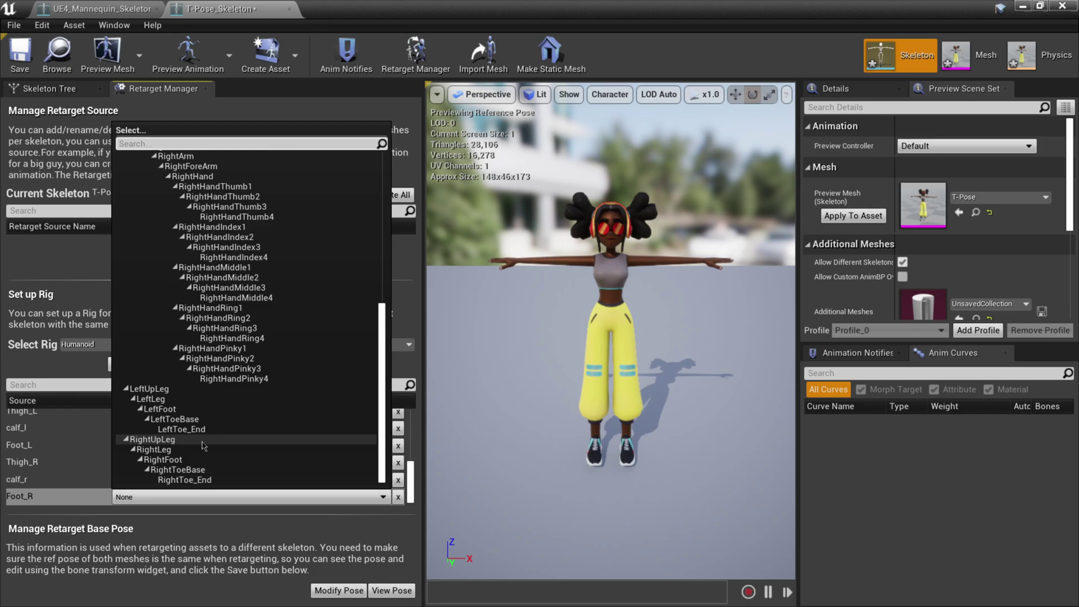
pyautogui.click(166, 457)
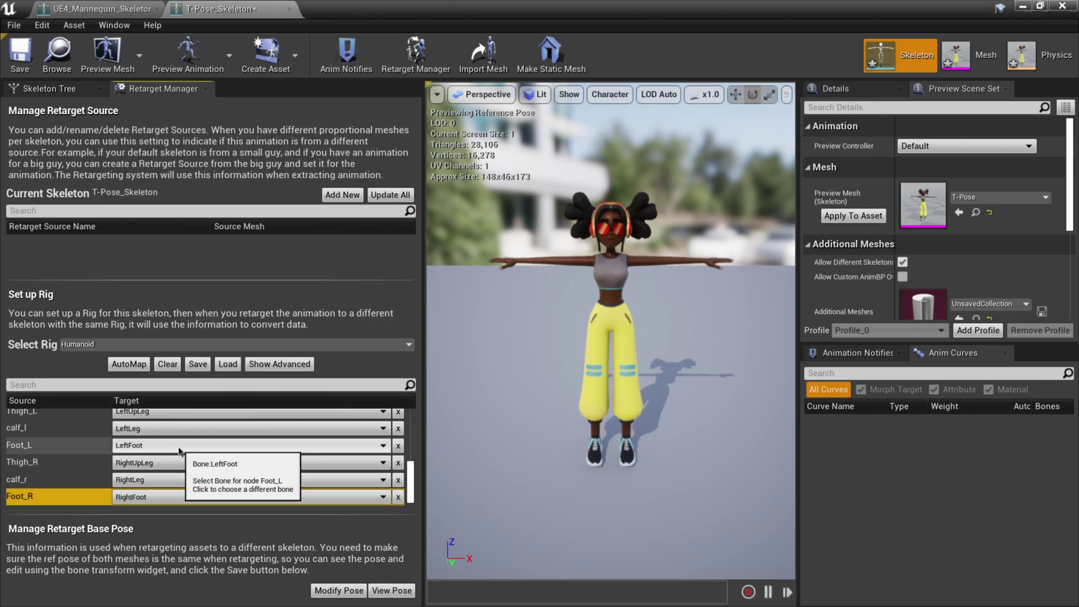
# Step: Save the bone mapping in the MixamoGirl folder under the name BoneMapping_MixamoGirl
pyautogui.click(198, 364)
pyautogui.click(919, 528)
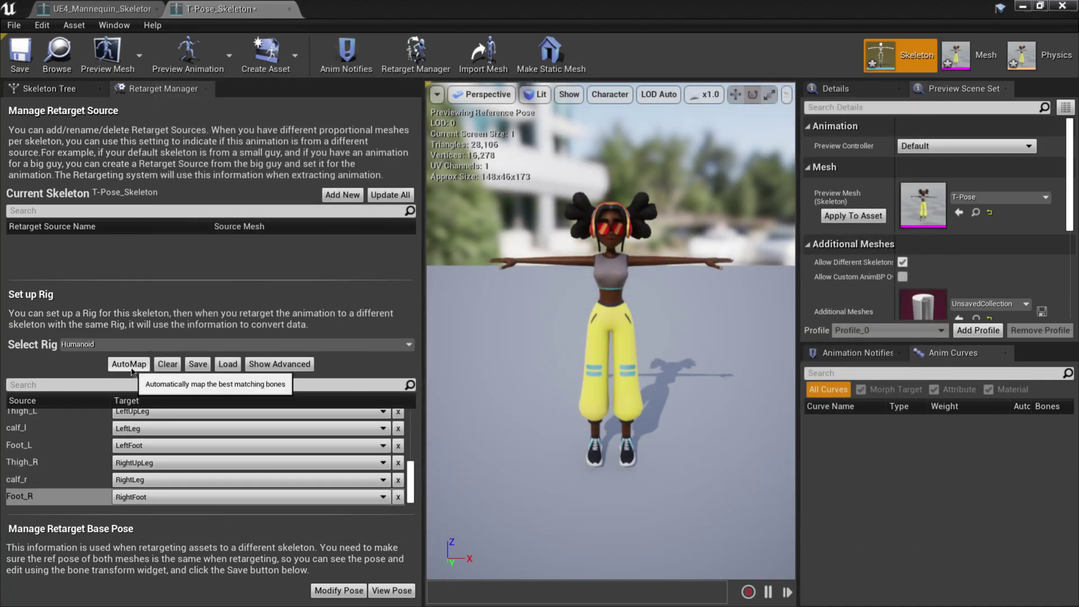
pyautogui.click(197, 364)
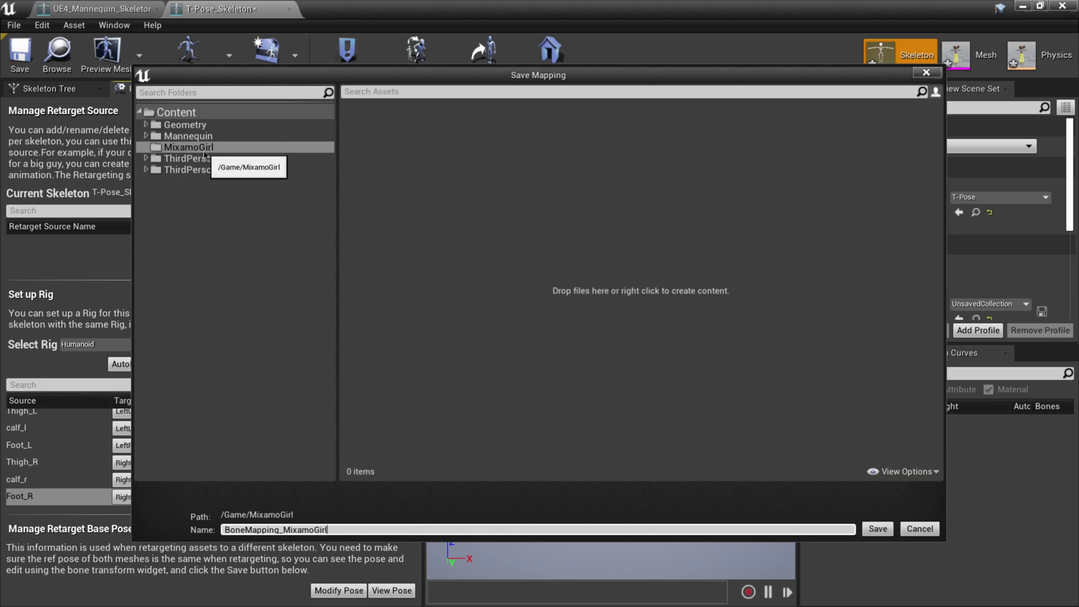
pyautogui.click(877, 528)
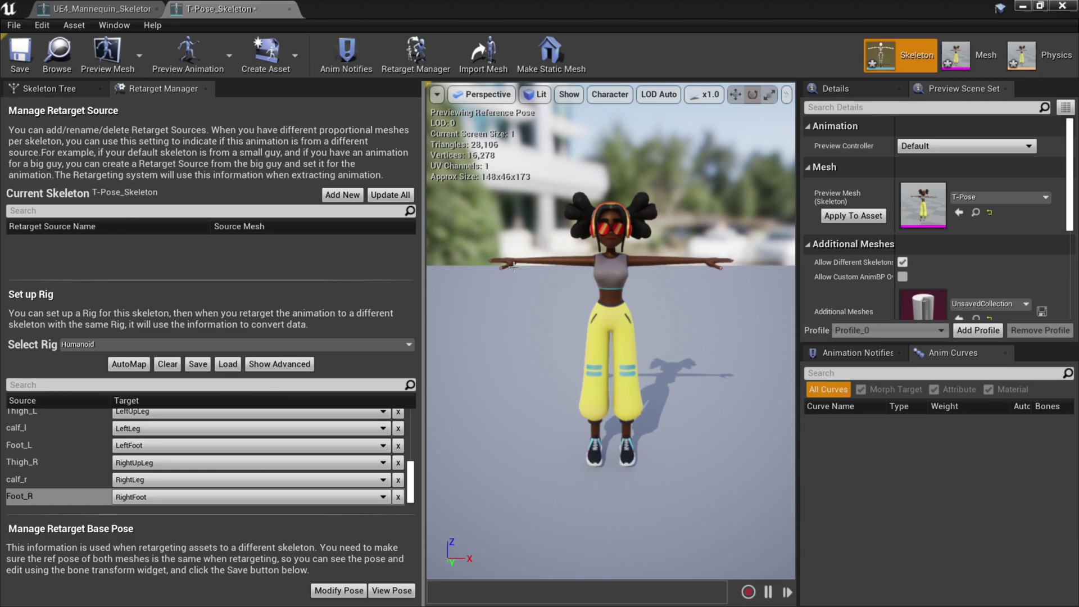
# Step: View the Humanoid rig's advanced nodes, including the finger bones, and return to the base nodes
pyautogui.click(290, 364)
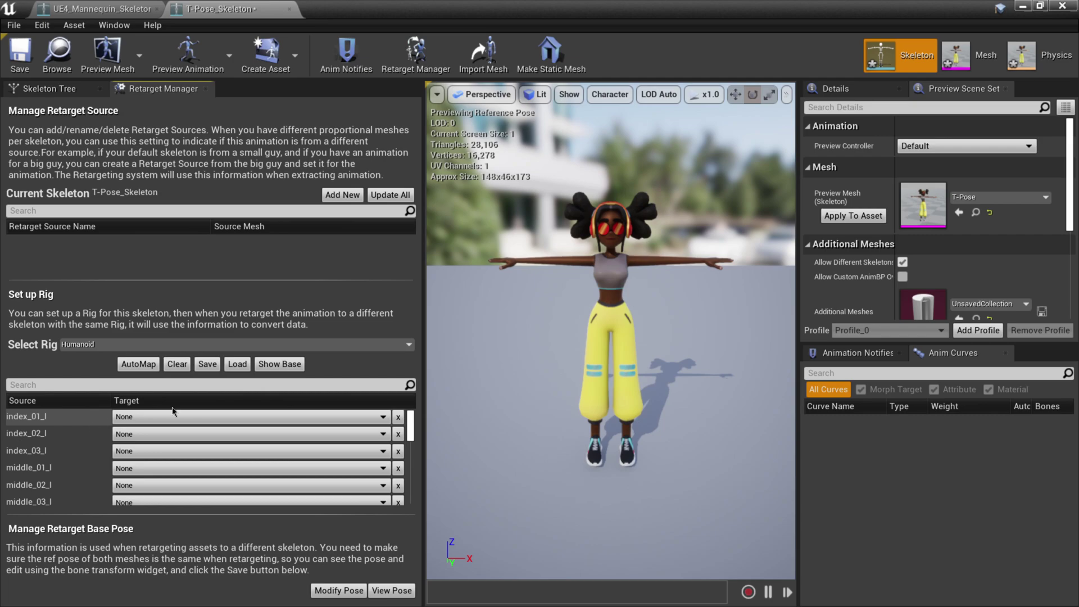
pyautogui.click(280, 364)
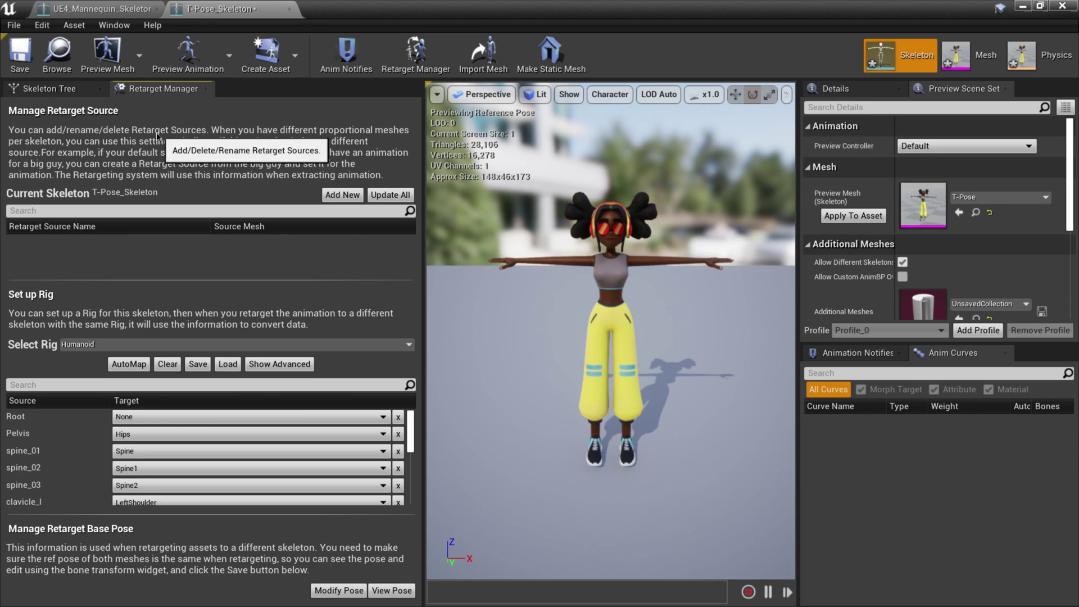
# Step: Apply the T-Pose preview mesh to the skeleton asset and save T-Pose_Skeleton
pyautogui.click(851, 216)
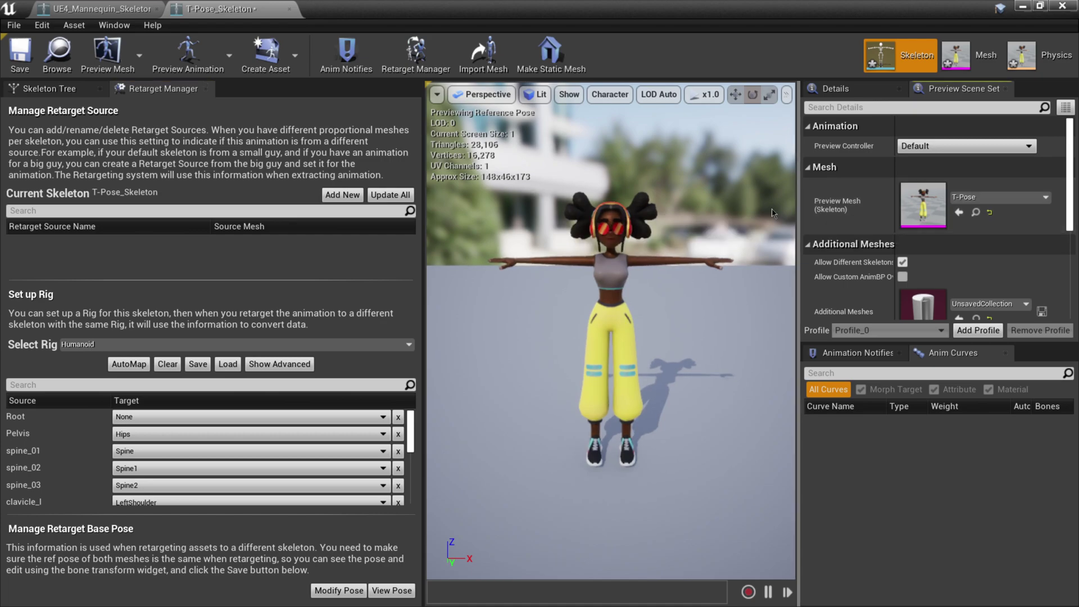
pyautogui.click(20, 57)
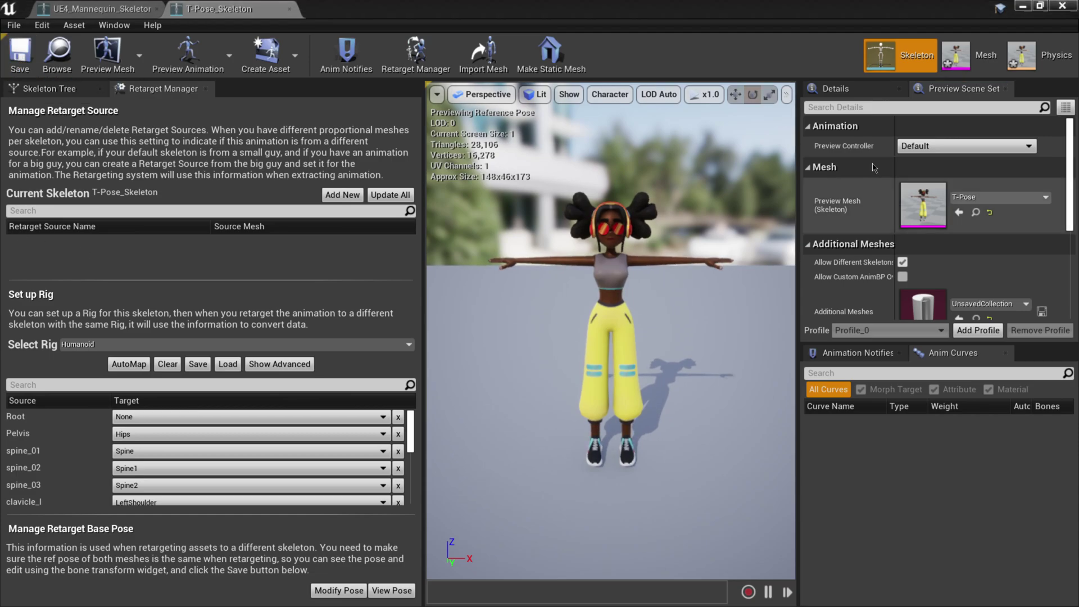
# Step: Return to the level editor and search the project's whole Content folder for "third"
pyautogui.click(1022, 5)
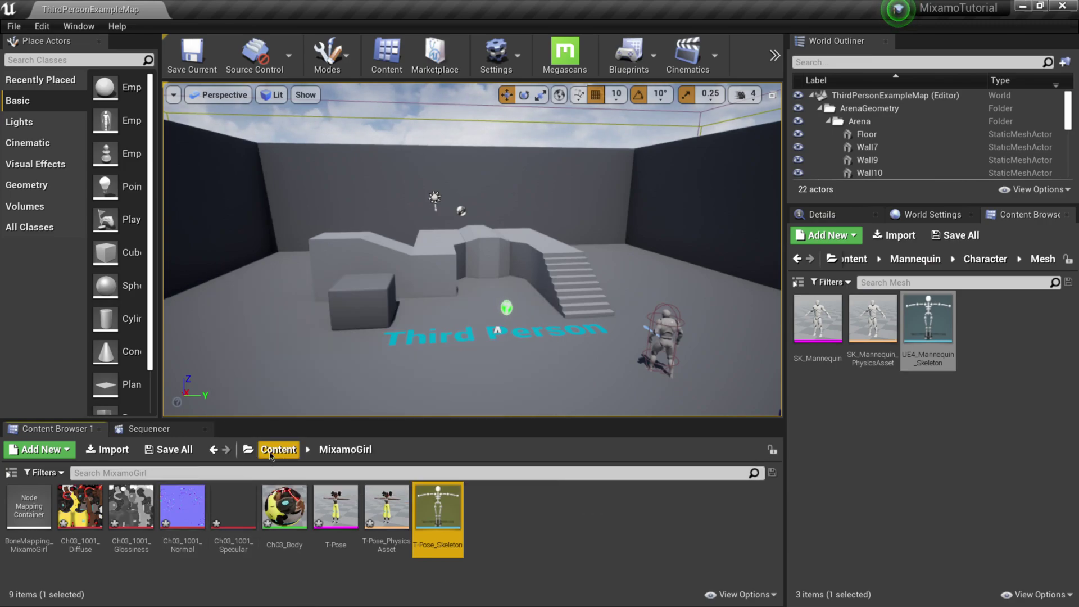
pyautogui.click(270, 453)
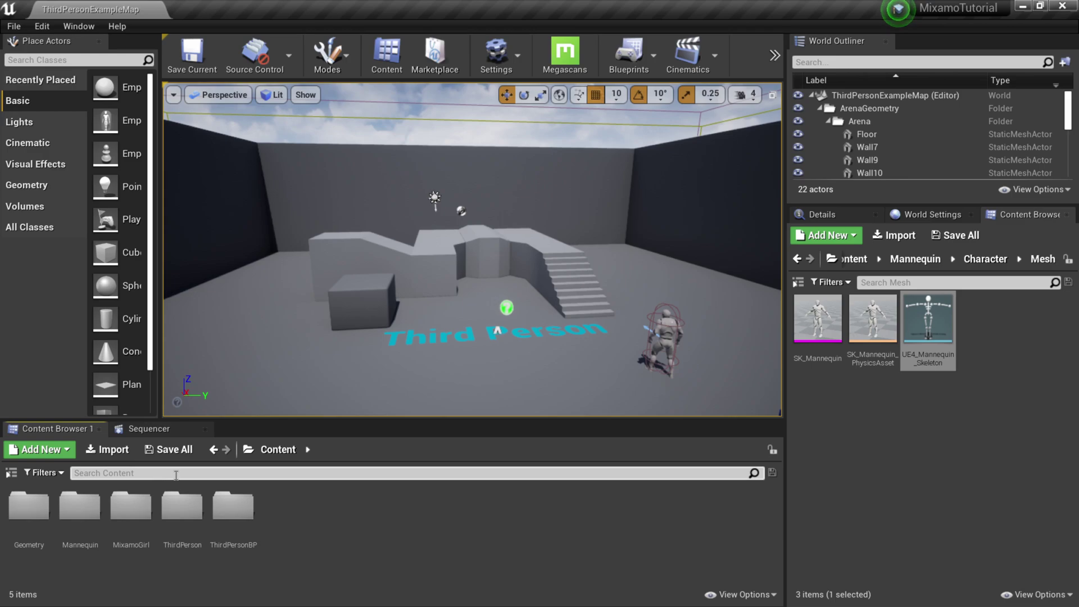
pyautogui.click(145, 476)
pyautogui.write('thirf')
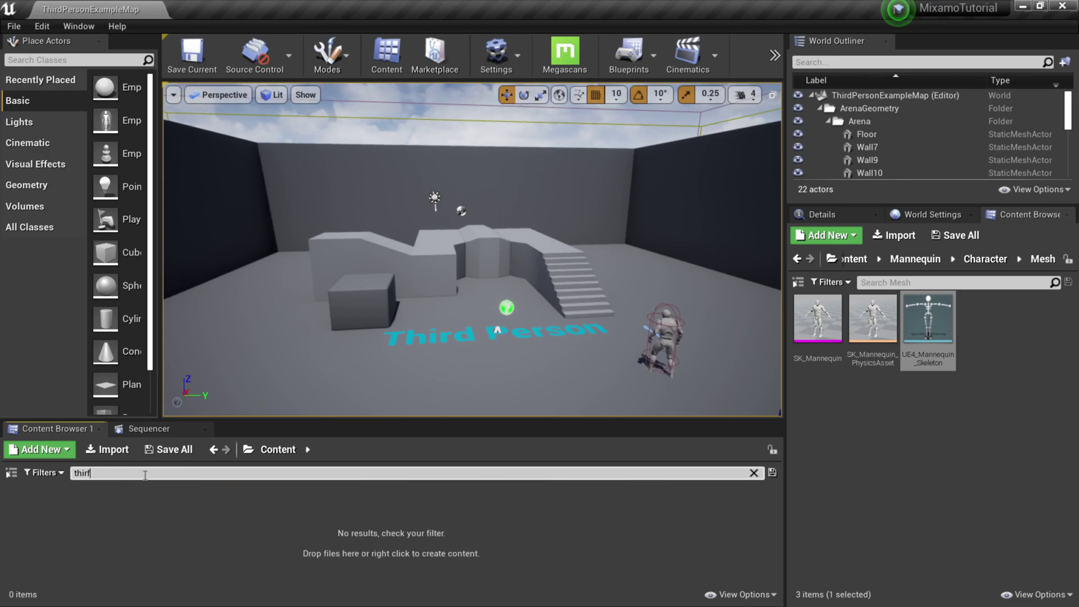
pyautogui.write('d')
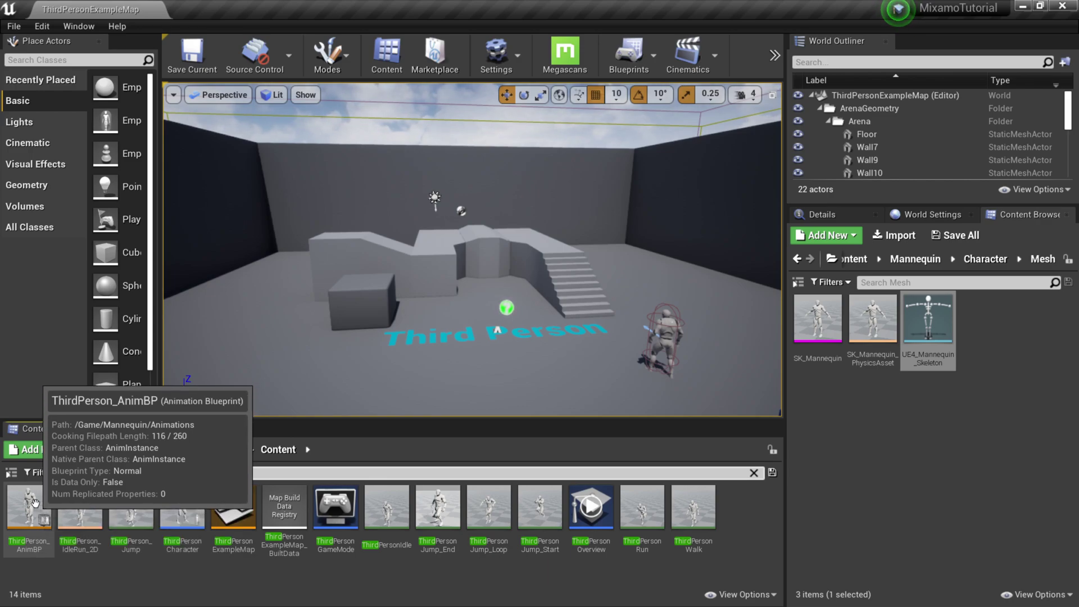
# Step: Compare the source and target poses for retargeting ThirdPerson_AnimBP onto T-Pose_Skeleton, and leave the dialog without retargeting
pyautogui.rightClick(30, 513)
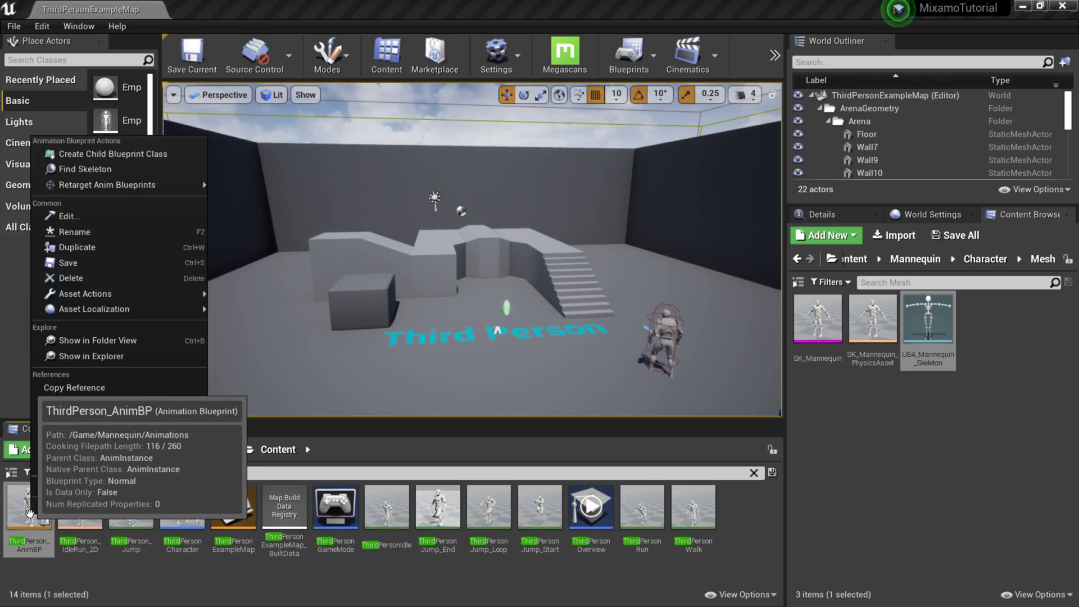
pyautogui.moveTo(119, 192)
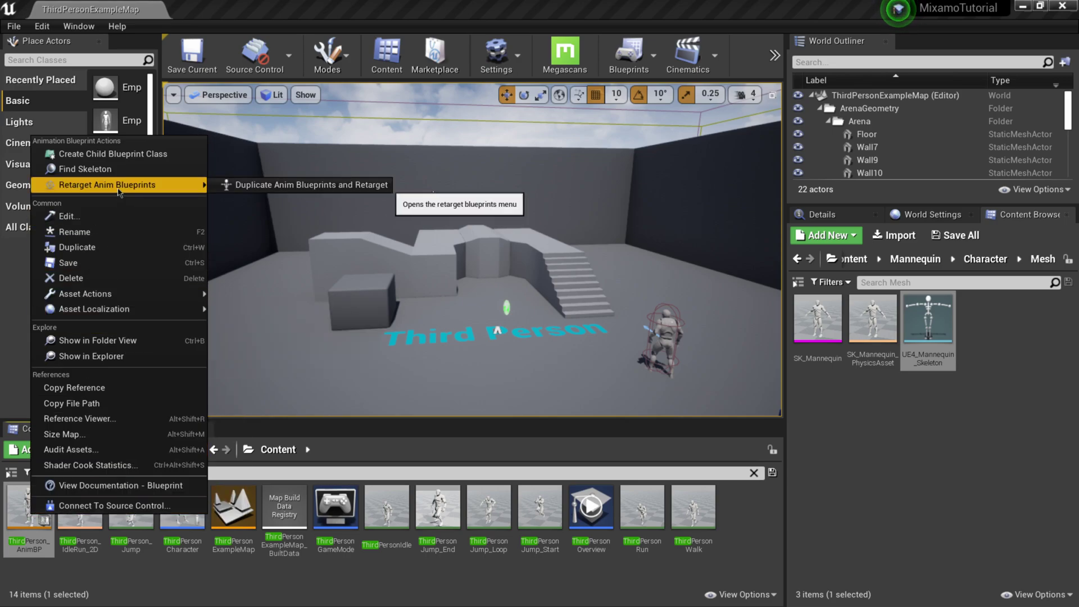
pyautogui.click(266, 188)
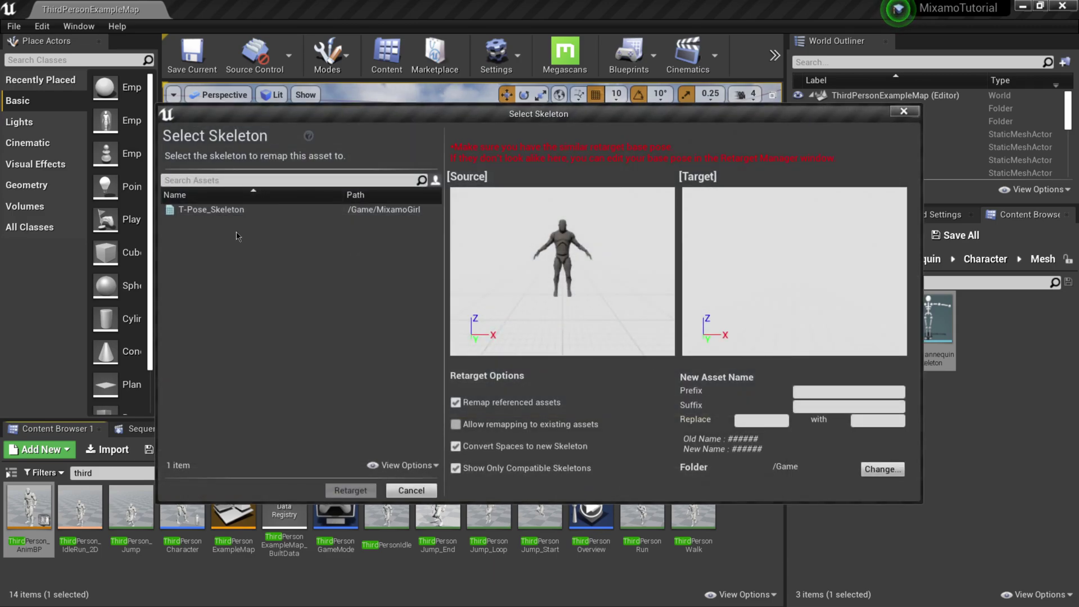
pyautogui.click(217, 210)
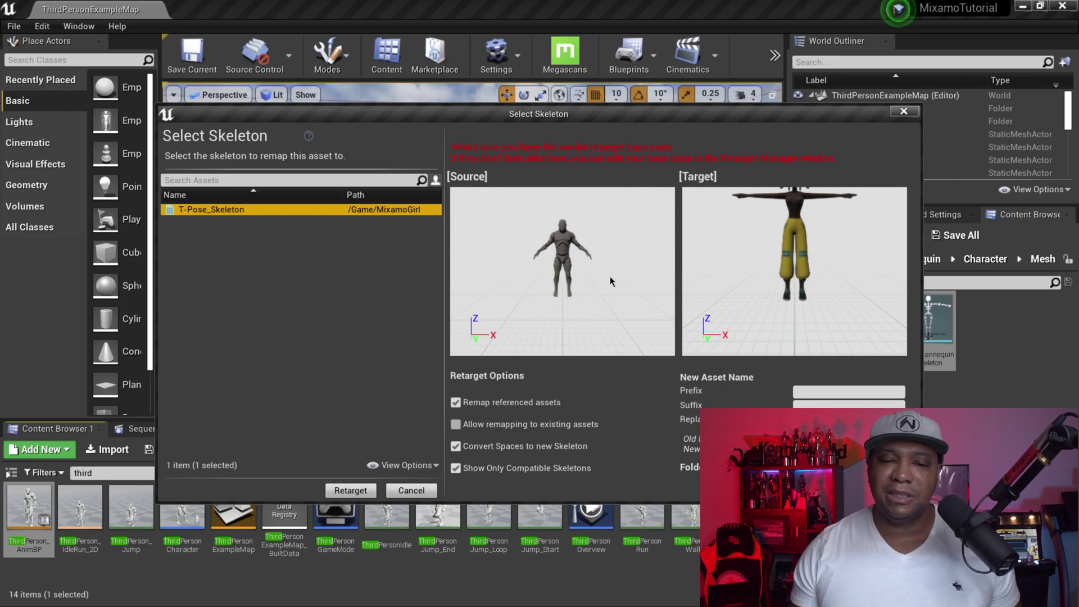
pyautogui.click(913, 111)
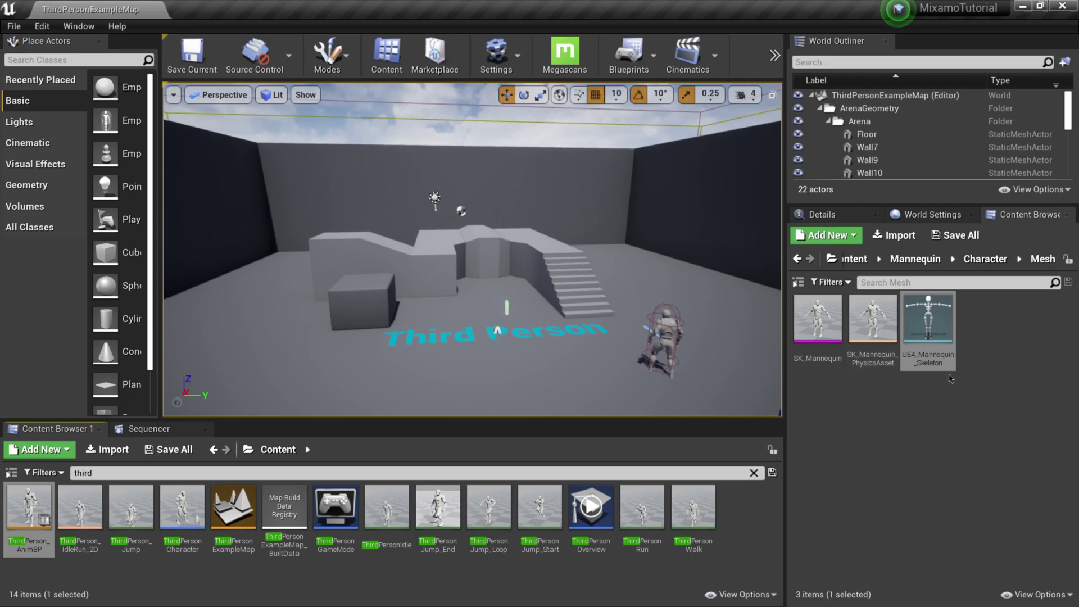
# Step: Open UE4_Mannequin_Skeleton and show the retargeting options for each bone in its skeleton tree
pyautogui.click(934, 315)
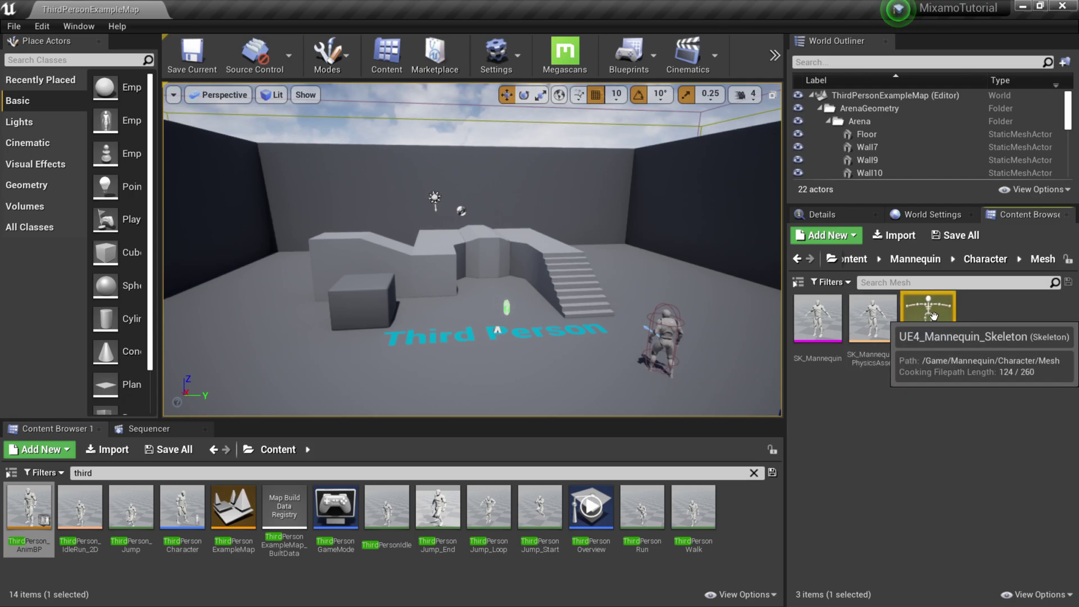
pyautogui.doubleClick(934, 315)
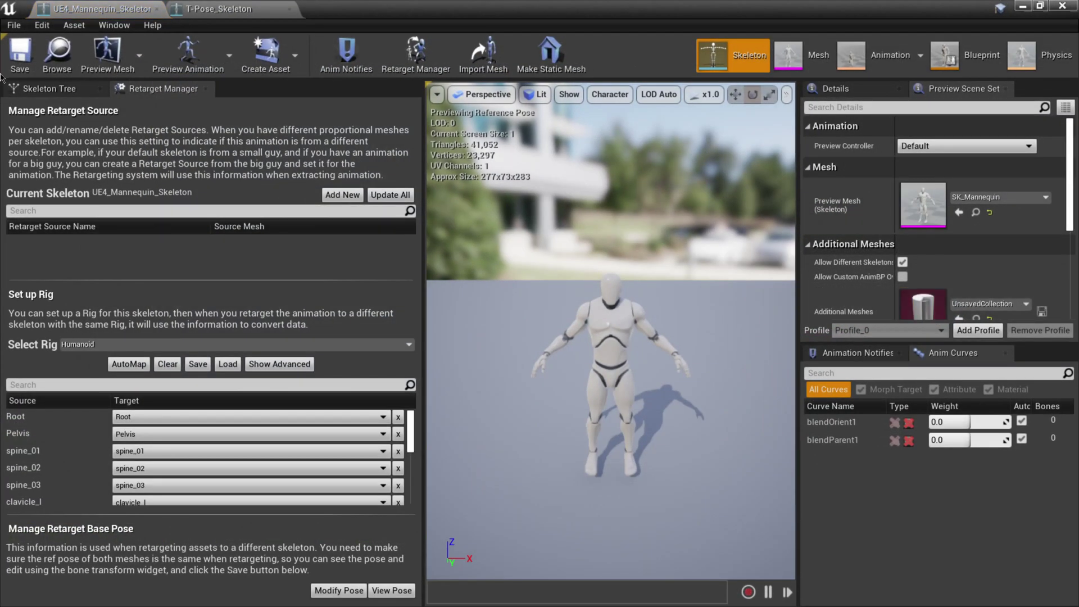
pyautogui.click(49, 88)
pyautogui.click(43, 110)
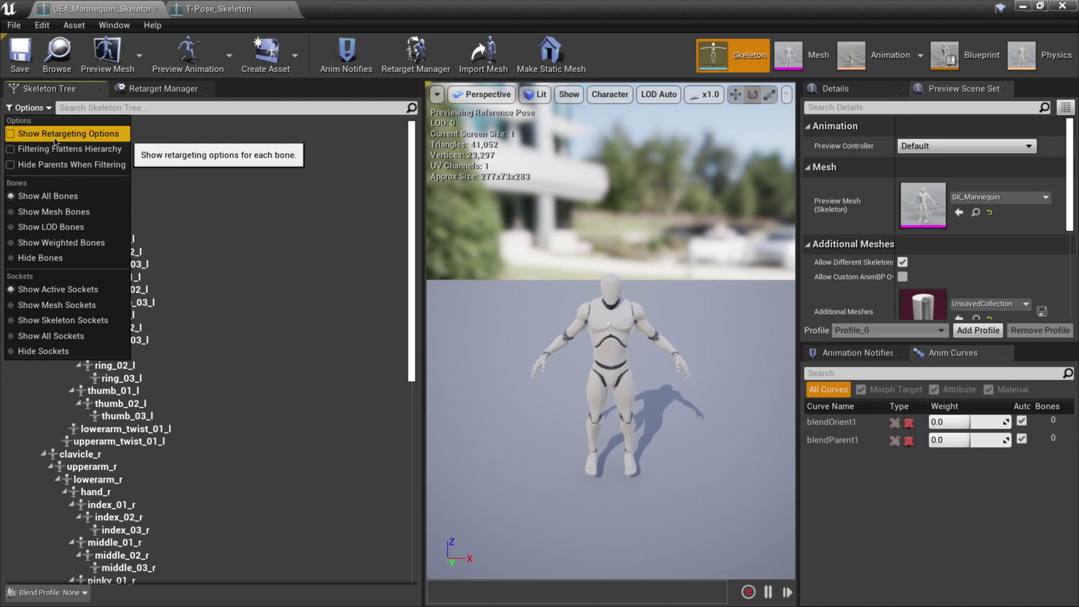
pyautogui.click(55, 135)
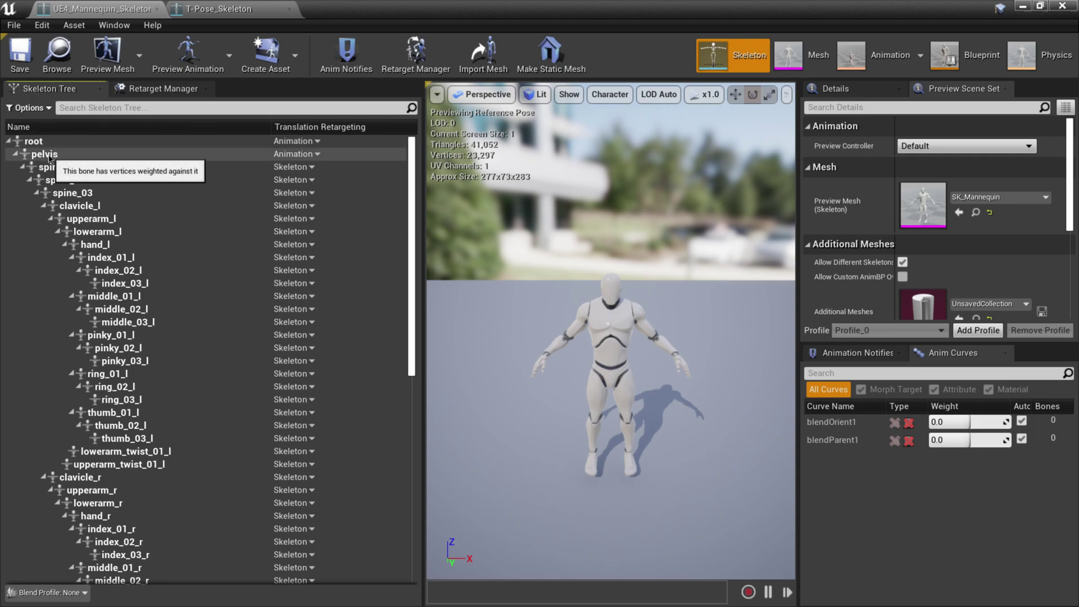
# Step: Recursively set translation retargeting to Skeleton from the pelvis bone down, check the bone hierarchy, and save the mannequin skeleton
pyautogui.click(50, 155)
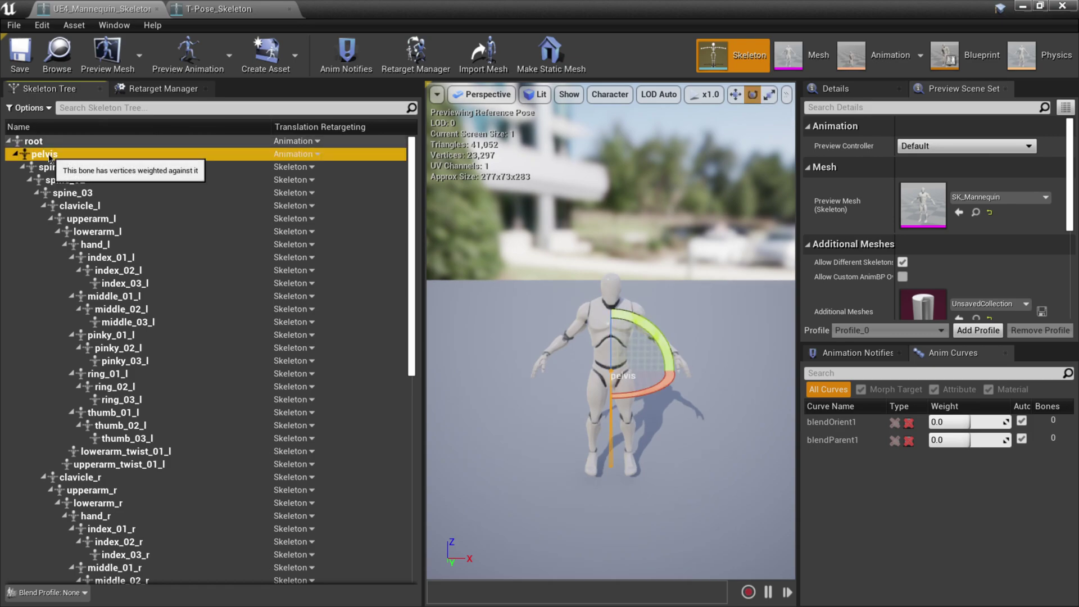
pyautogui.rightClick(50, 157)
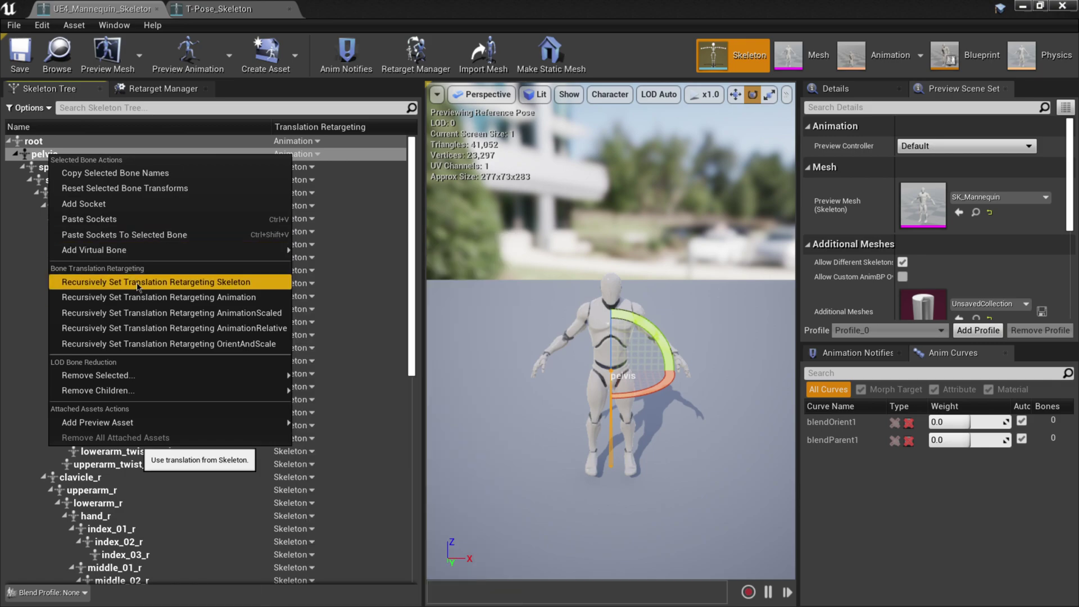
pyautogui.click(258, 283)
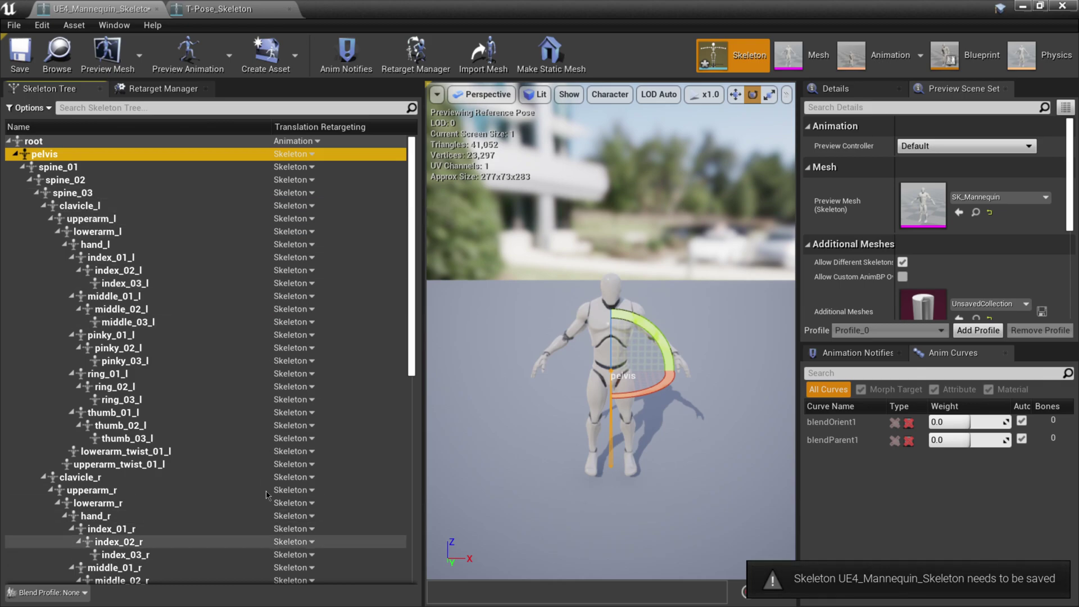
pyautogui.moveTo(413, 202); pyautogui.dragTo(427, 174)
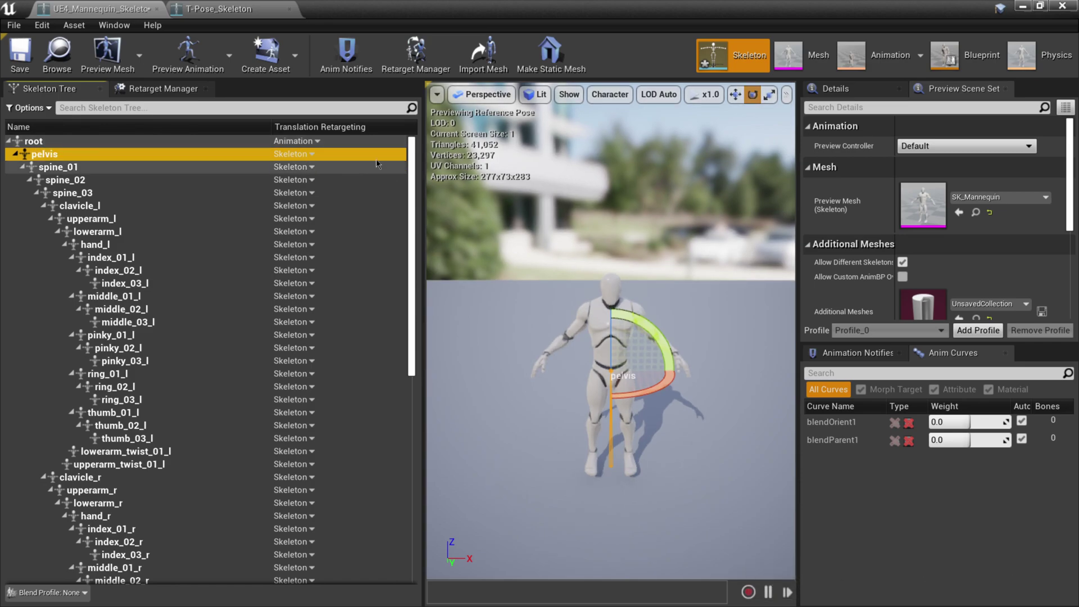
pyautogui.moveTo(412, 157); pyautogui.dragTo(380, 445)
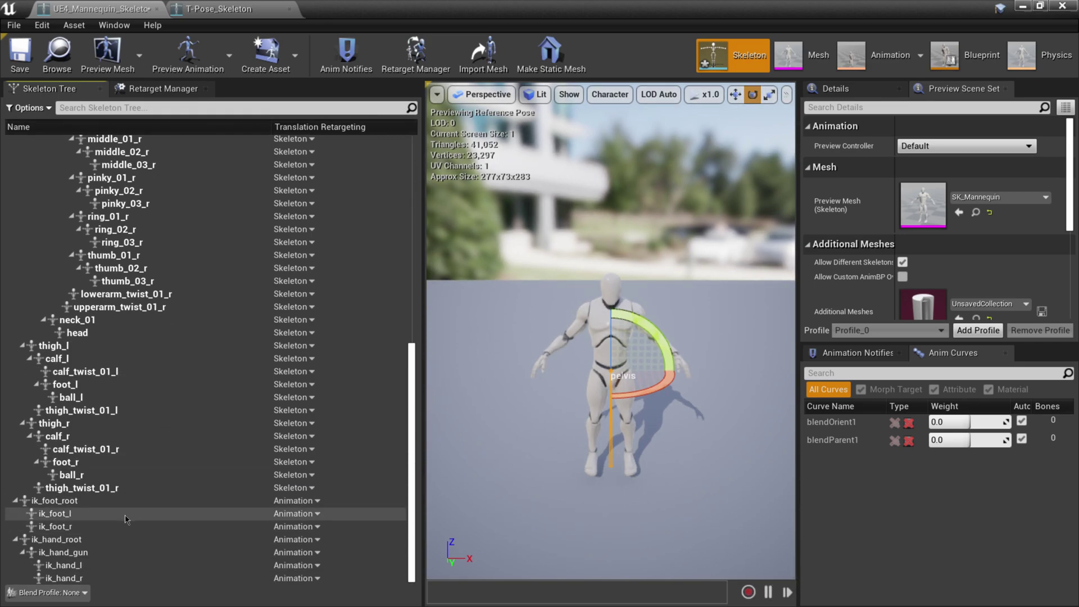
pyautogui.moveTo(412, 393); pyautogui.dragTo(414, 186)
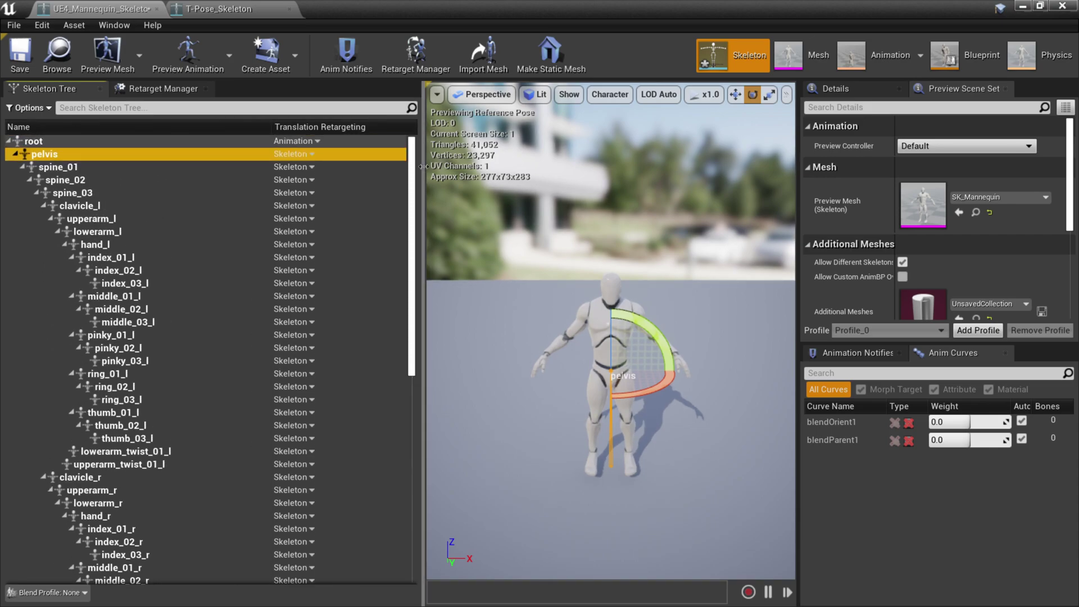
pyautogui.click(12, 54)
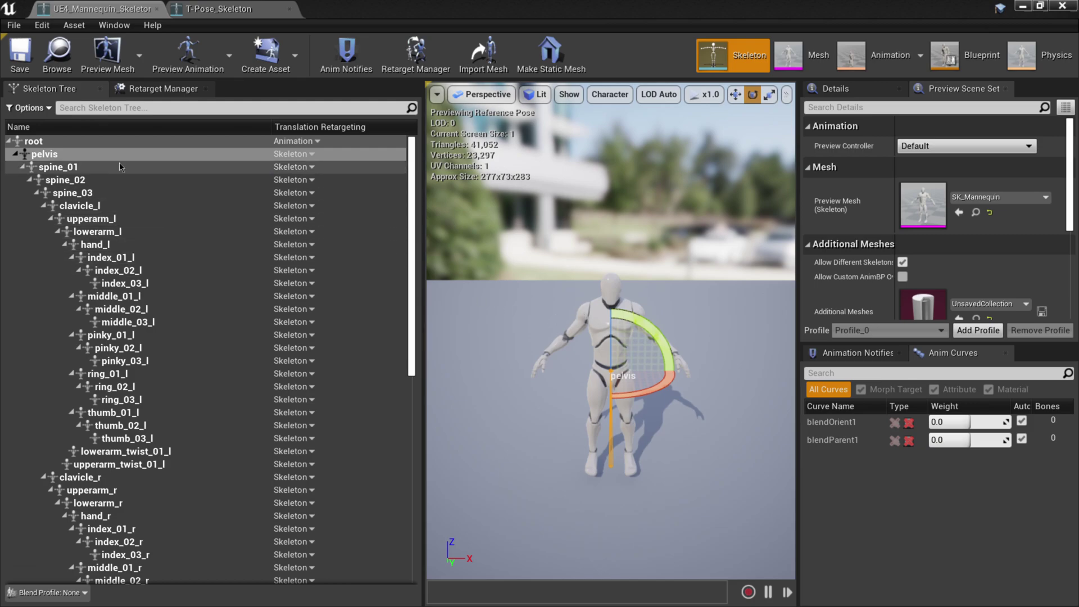
# Step: Rotate the mannequin's upperarm_l bone upward so the left arm extends roughly horizontally, as in a T-pose
pyautogui.click(91, 223)
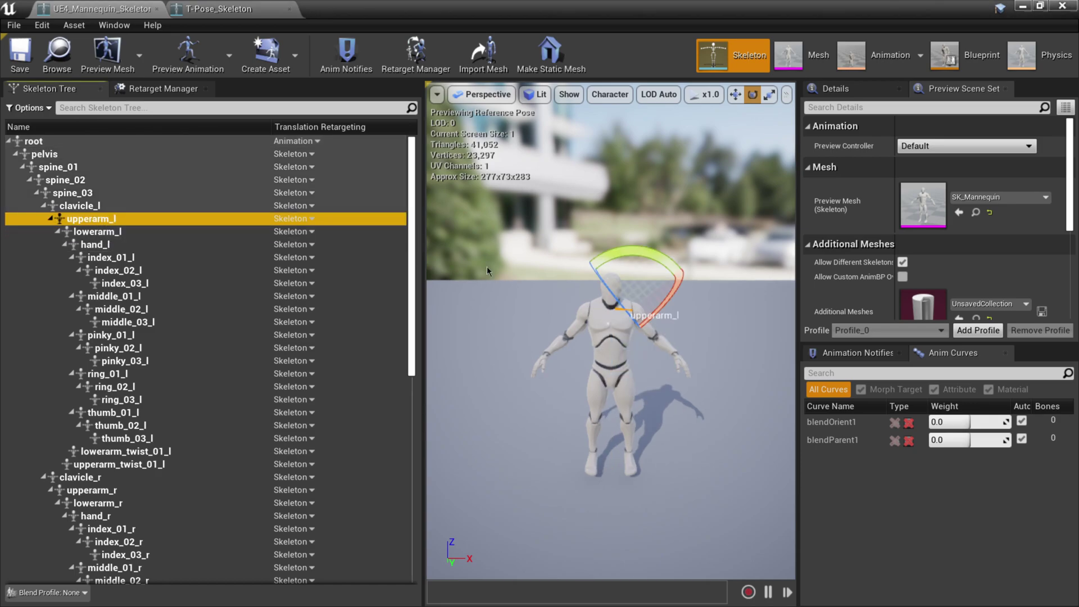
pyautogui.moveTo(654, 259); pyautogui.dragTo(695, 308)
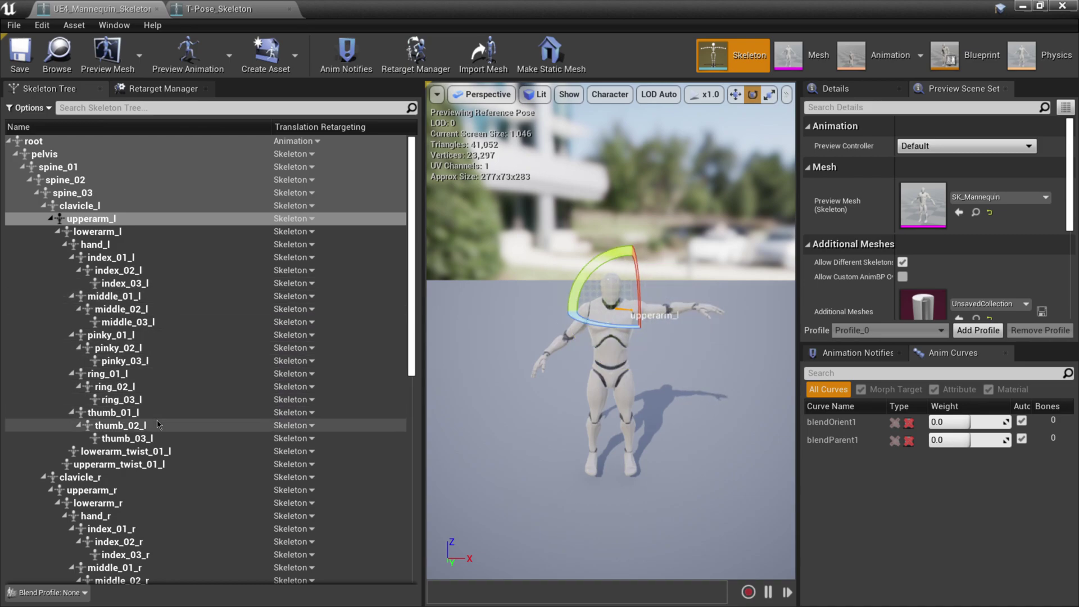
# Step: Rotate the mannequin's upperarm_r bone up to horizontal, and straighten lowerarm_r in line with it as in a T-pose
pyautogui.click(100, 494)
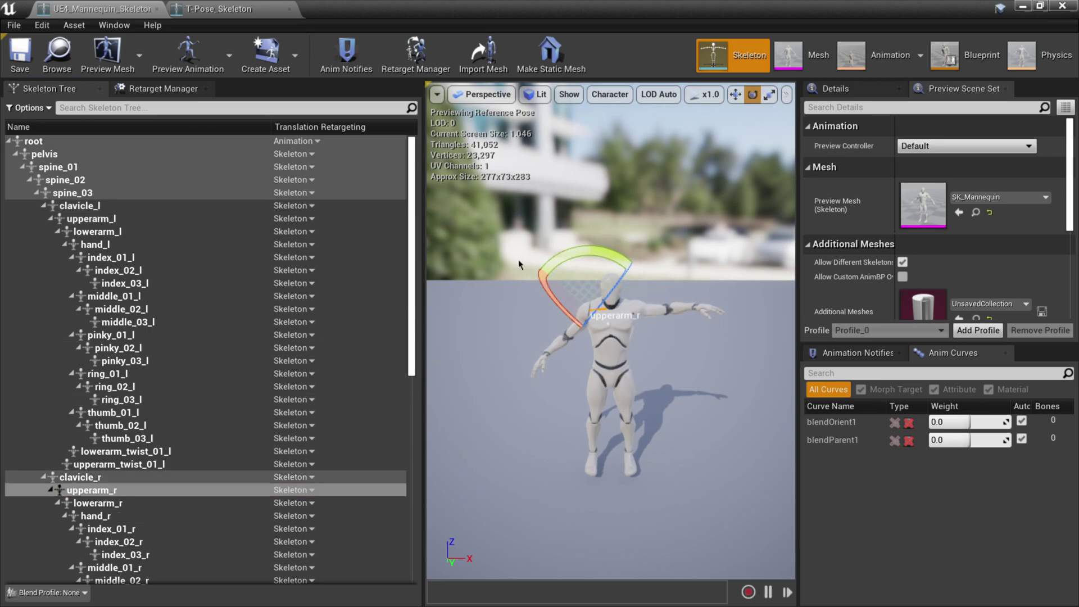
pyautogui.moveTo(612, 254); pyautogui.dragTo(668, 310)
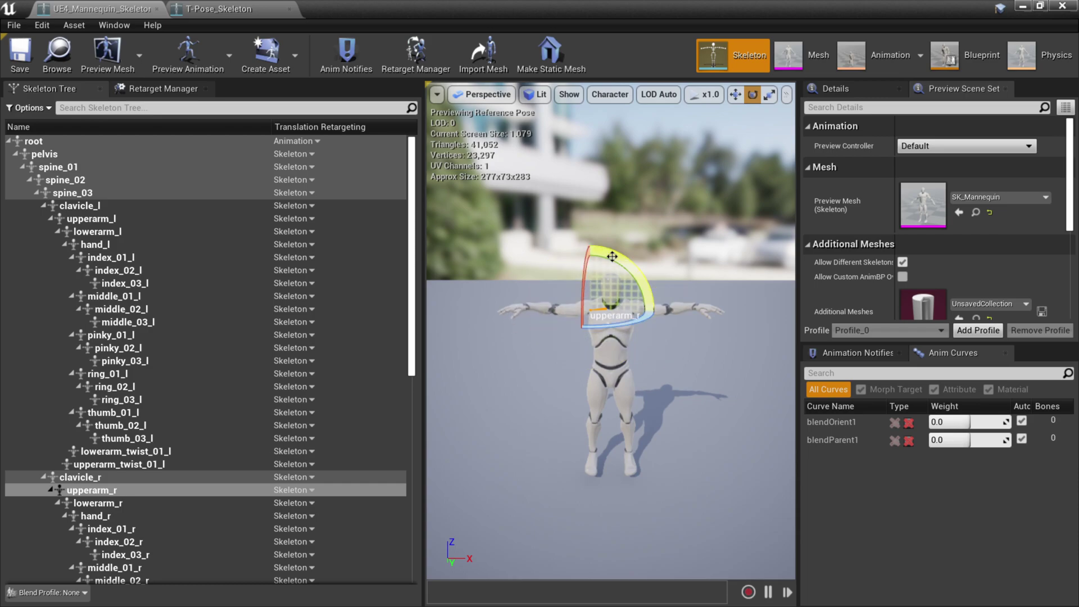
pyautogui.keyDown('alt'); pyautogui.moveTo(586, 284); pyautogui.dragTo(593, 187); pyautogui.keyUp('alt')
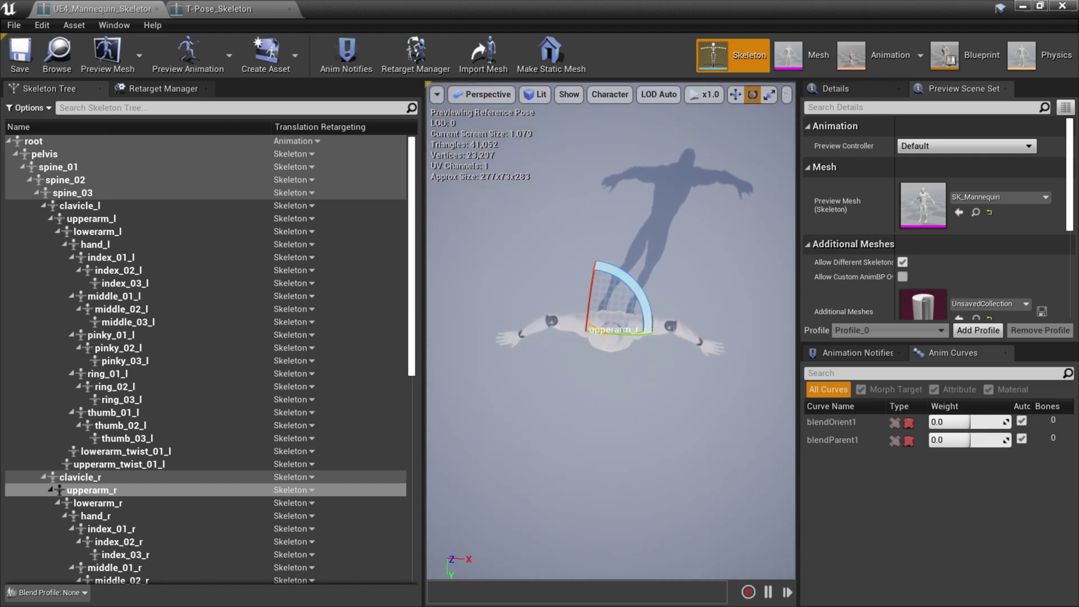
pyautogui.scroll(2, 562, 310)
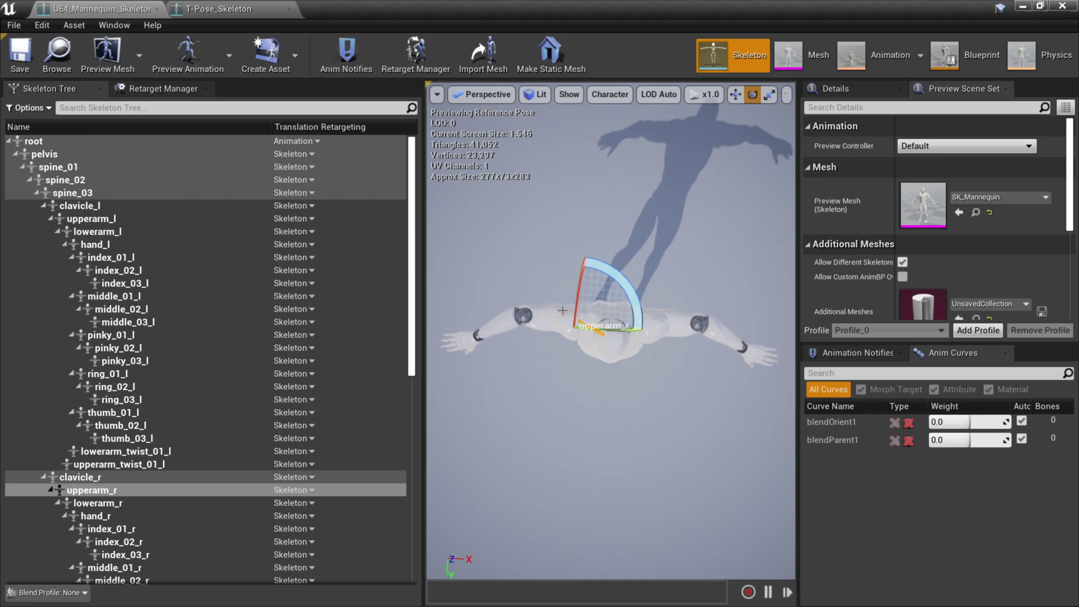
pyautogui.click(526, 322)
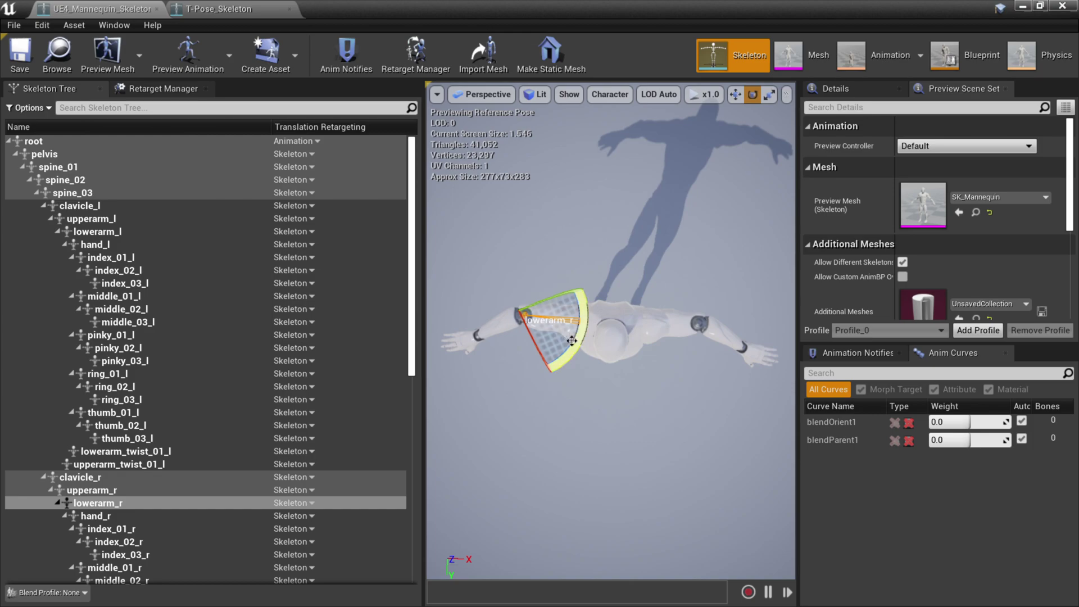
pyautogui.moveTo(580, 328); pyautogui.dragTo(585, 310)
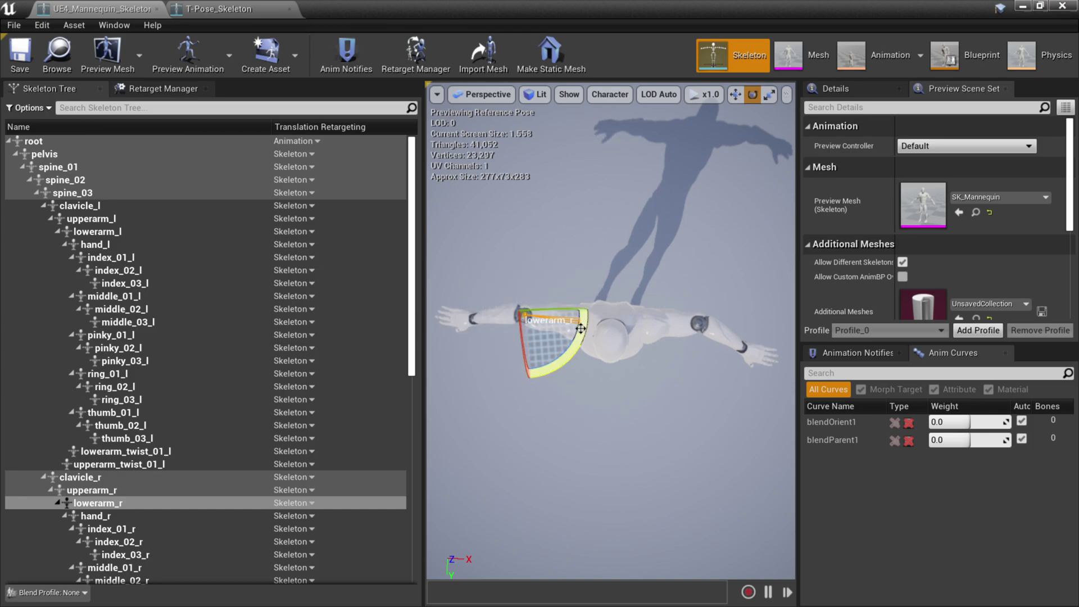
# Step: Rotate the lowerarm_l bone to straighten the left forearm, and check the T-pose from the front
pyautogui.click(698, 325)
pyautogui.moveTo(666, 342); pyautogui.dragTo(759, 354)
pyautogui.keyDown('alt'); pyautogui.moveTo(618, 393); pyautogui.dragTo(747, 340); pyautogui.keyUp('alt')
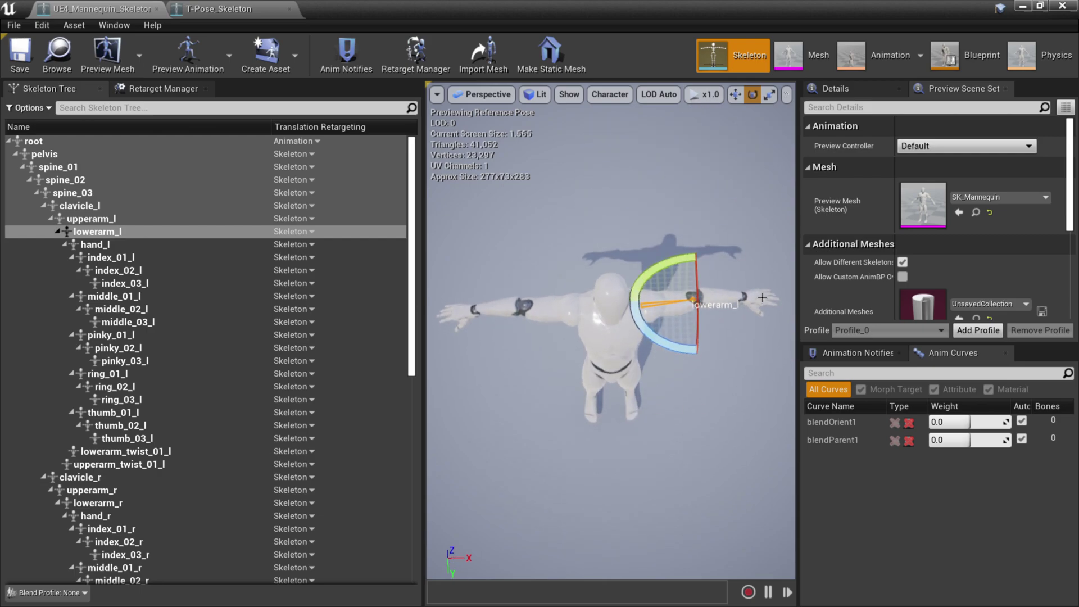
pyautogui.keyDown('alt'); pyautogui.moveTo(614, 405); pyautogui.dragTo(613, 519); pyautogui.keyUp('alt')
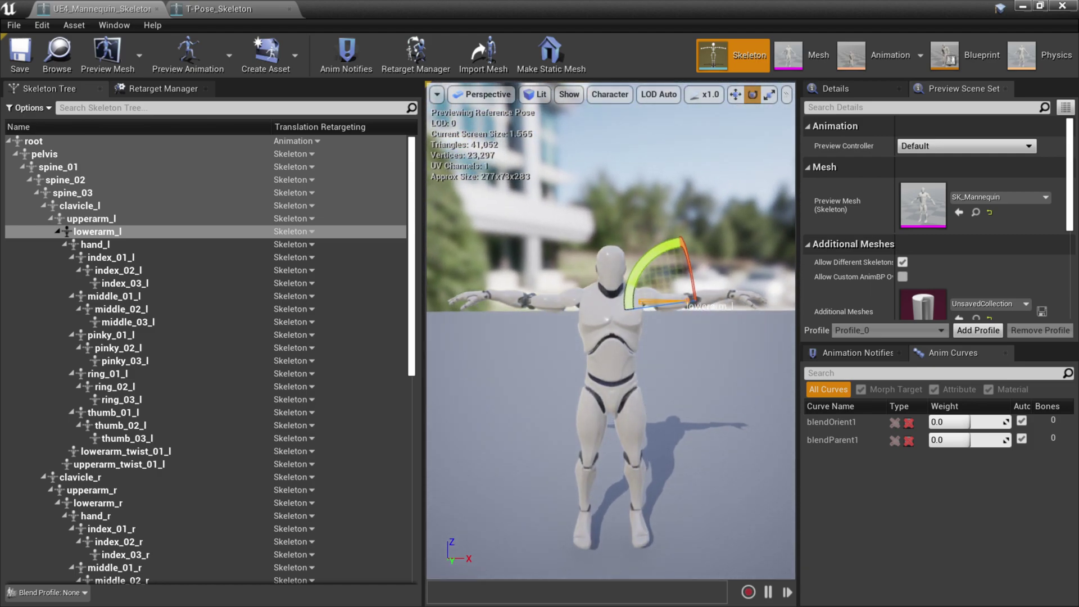
# Step: Store the mannequin's current pose as its retarget base pose, compare it with the reference pose, and save the skeleton
pyautogui.click(162, 91)
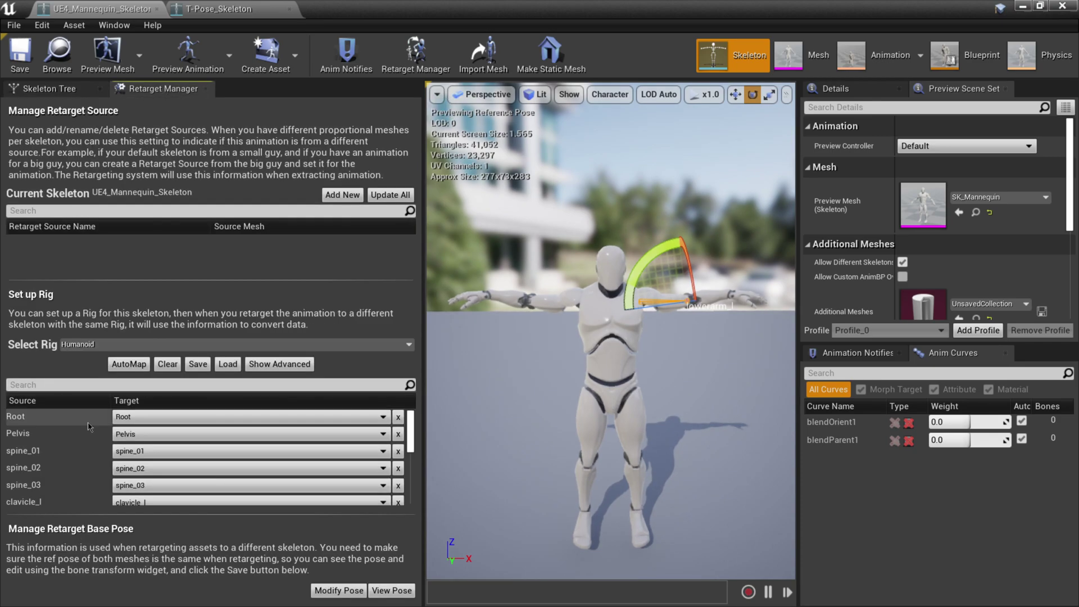
pyautogui.click(341, 591)
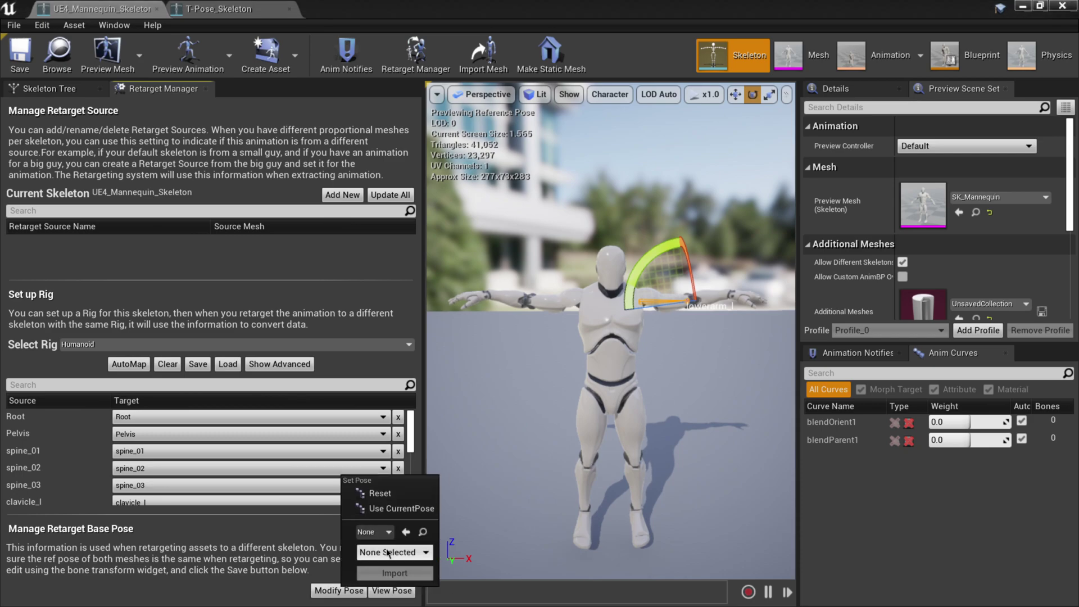
pyautogui.click(397, 509)
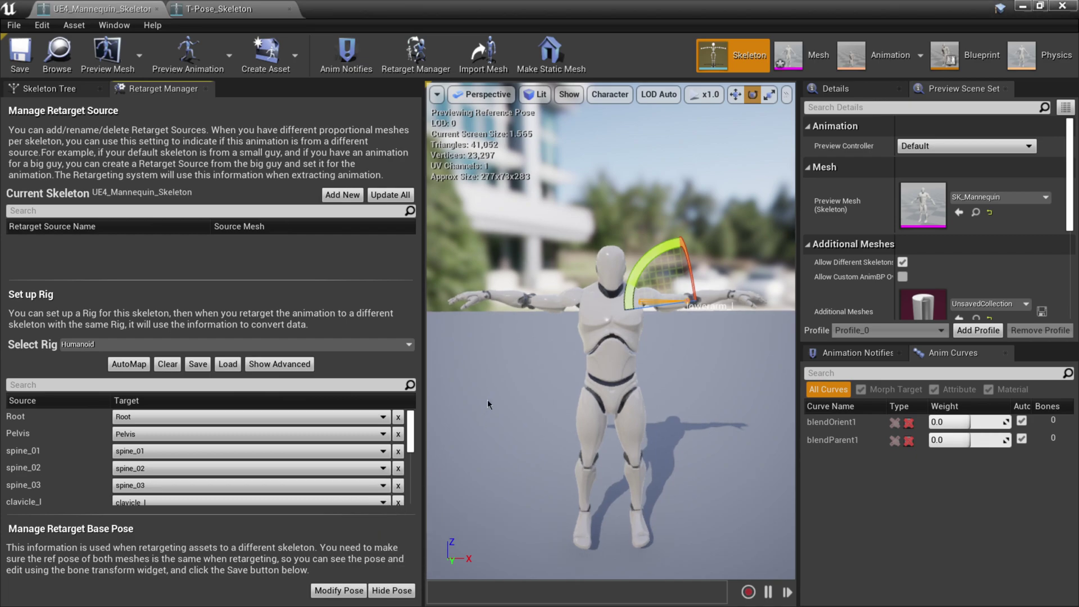
pyautogui.click(388, 591)
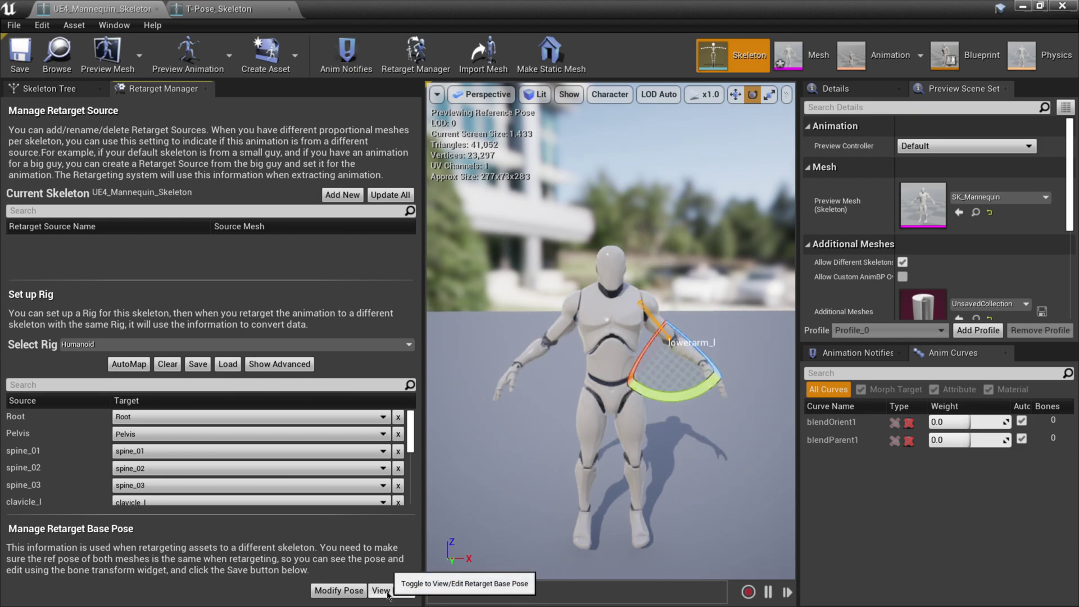
pyautogui.click(389, 592)
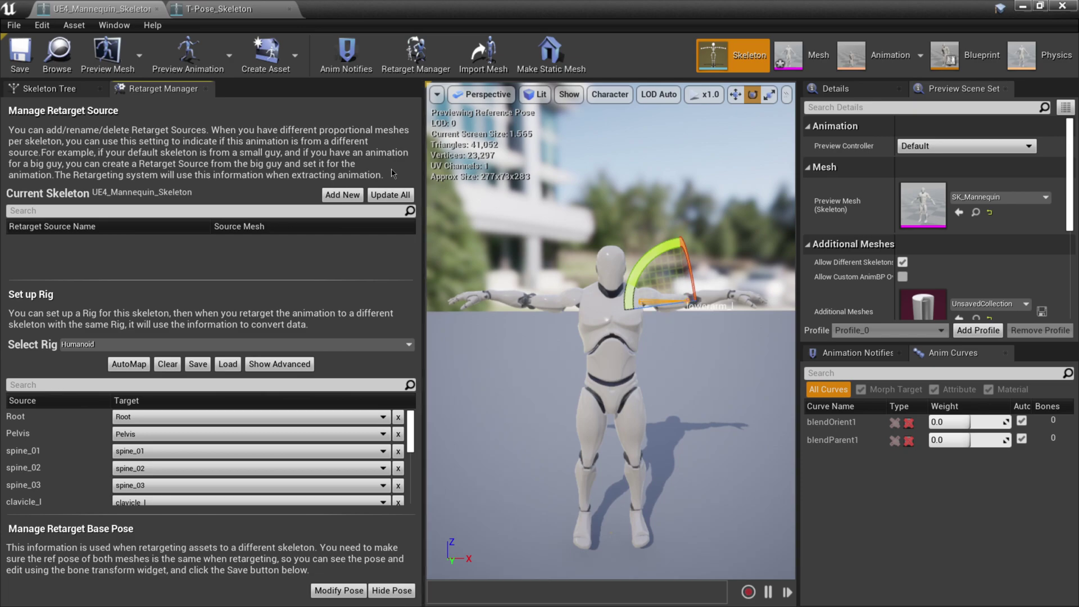
pyautogui.click(25, 56)
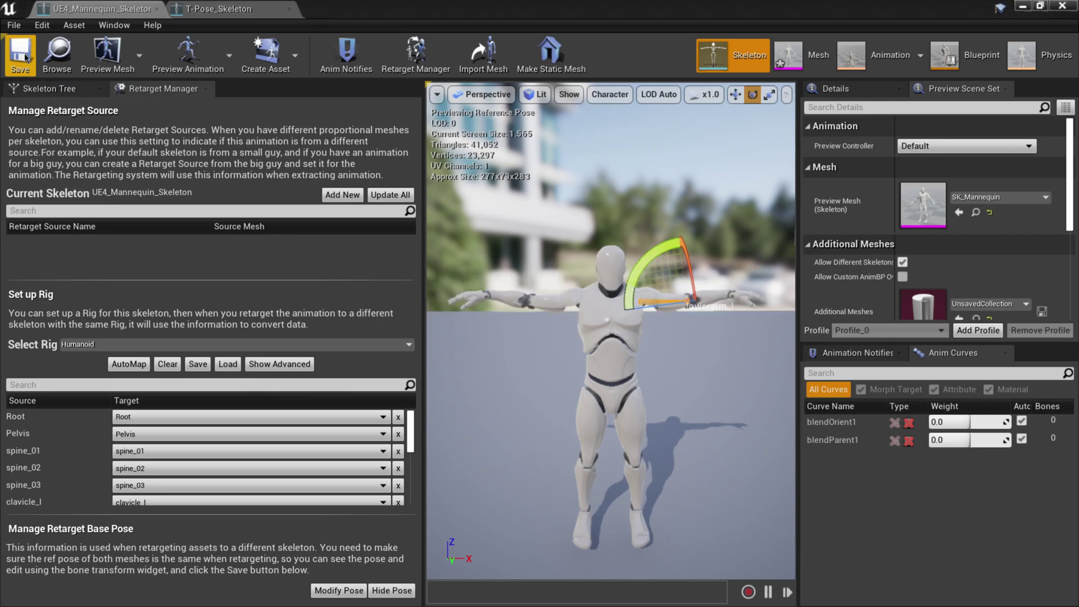
# Step: Duplicate ThirdPerson_AnimBP and retarget it with its referenced assets onto T-Pose_Skeleton
pyautogui.click(1024, 6)
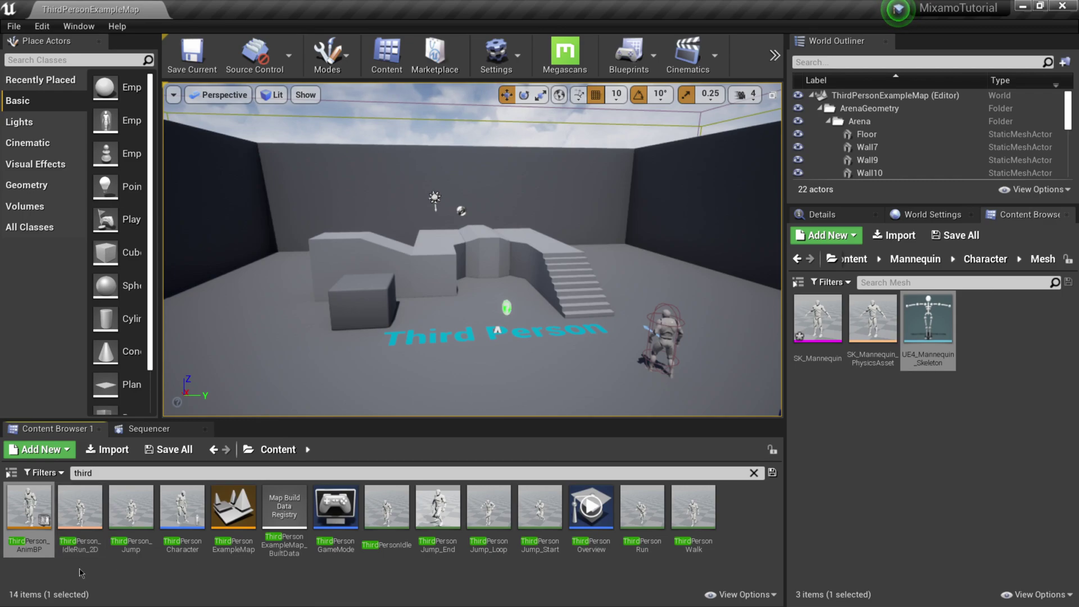
pyautogui.rightClick(37, 517)
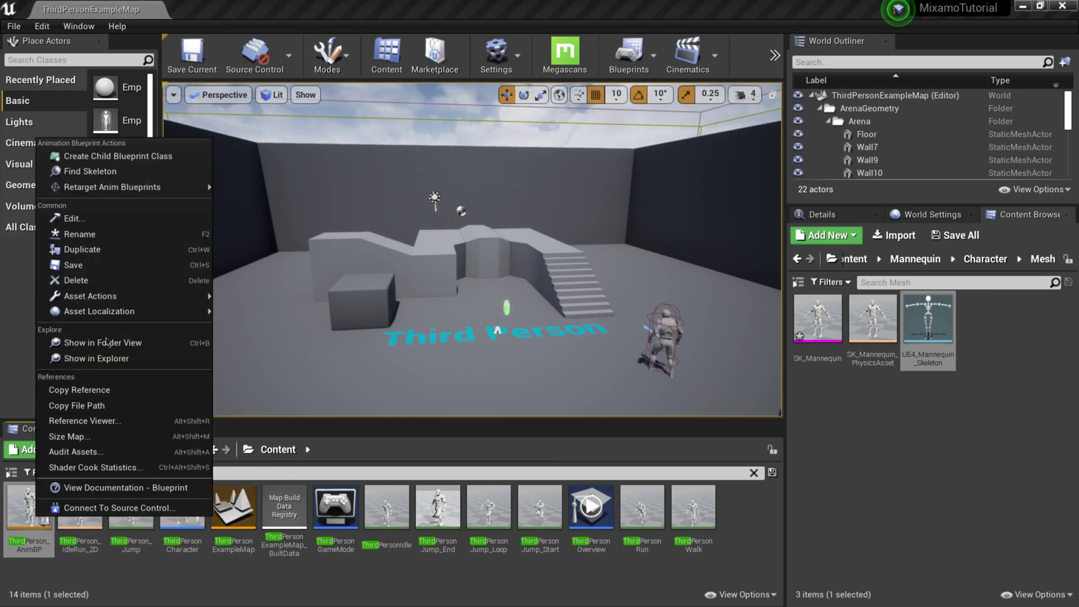
pyautogui.moveTo(98, 188)
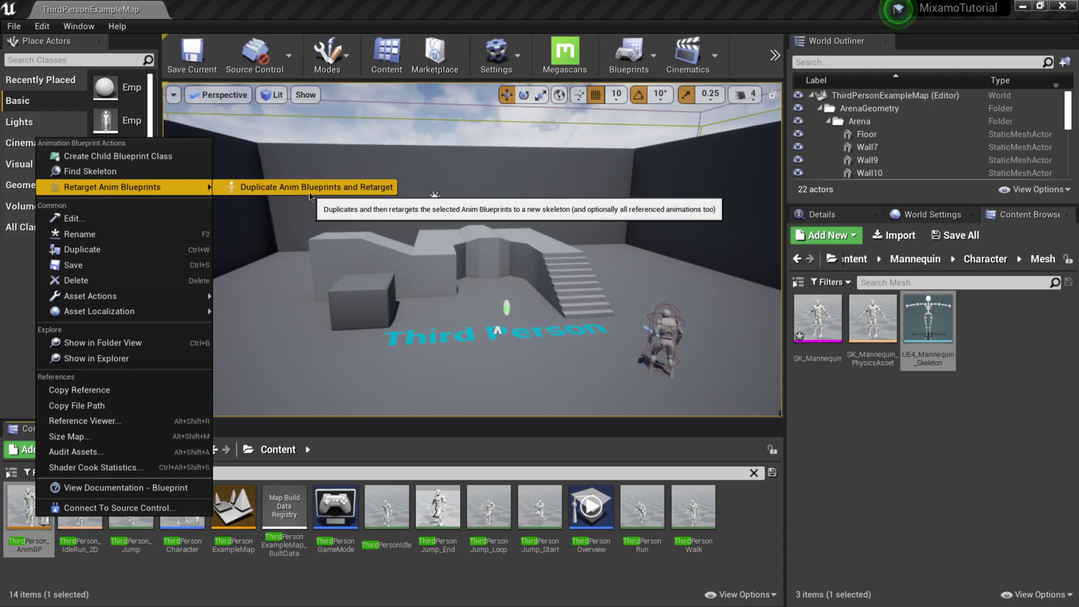
pyautogui.click(287, 191)
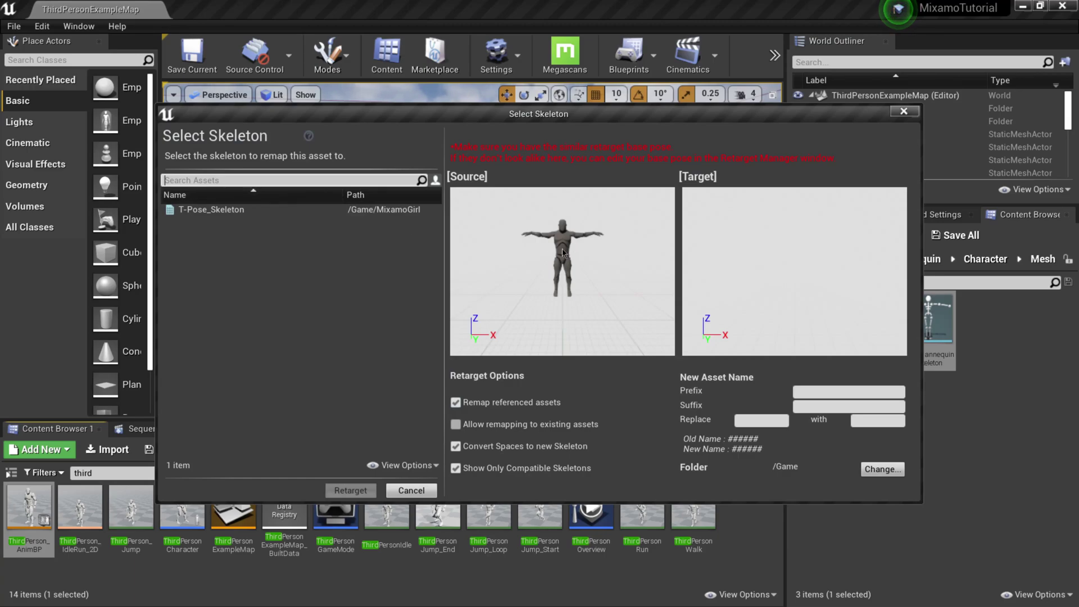
pyautogui.click(223, 210)
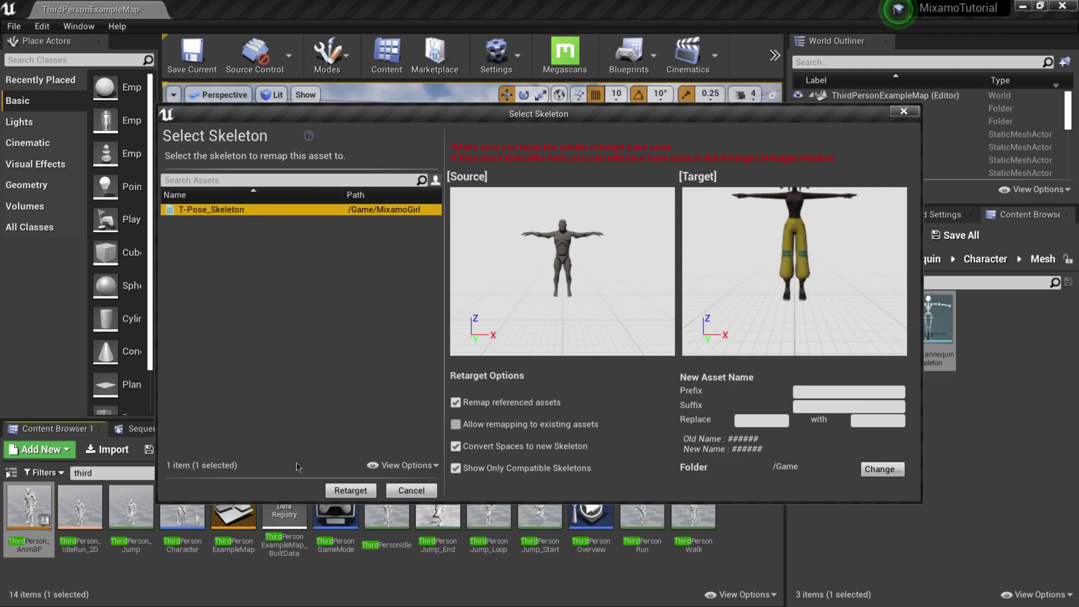
pyautogui.click(348, 491)
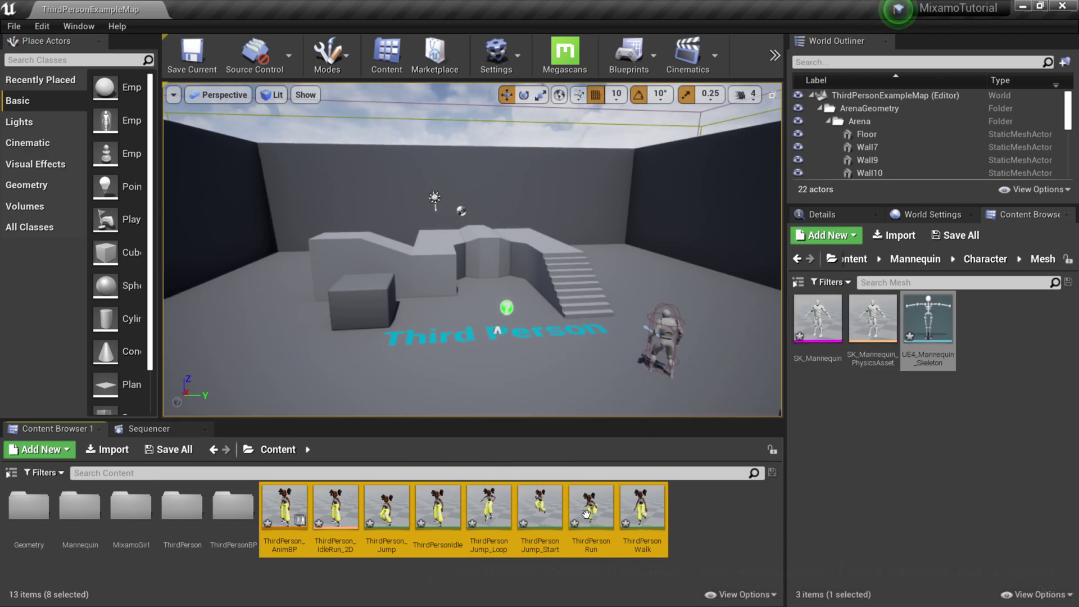
# Step: Rename the retargeted copy of the animation blueprint as ThirdPerson_AnimBP_Mixamo
pyautogui.click(302, 525)
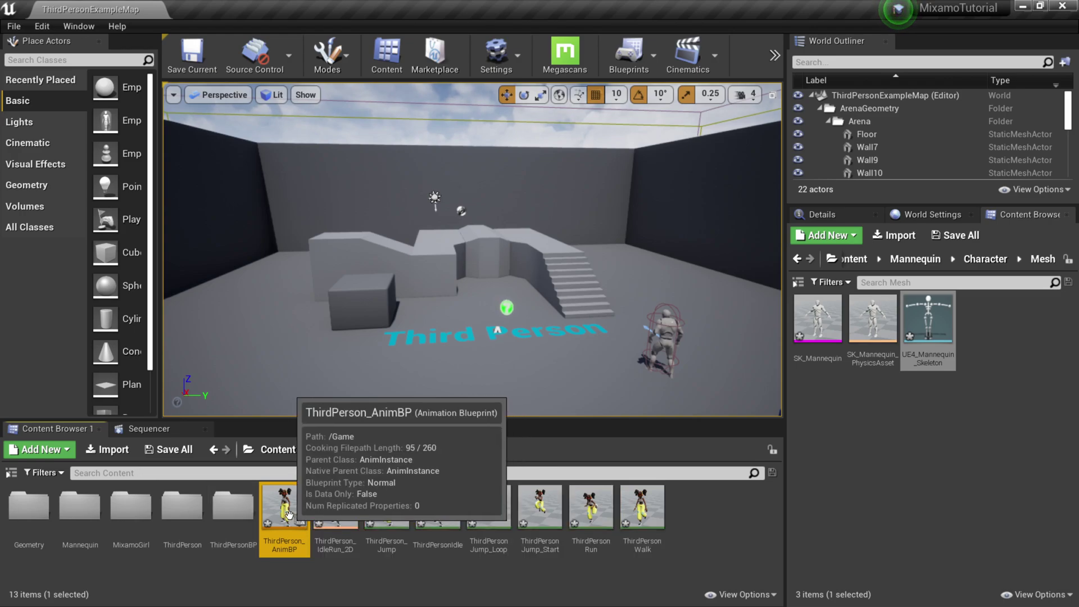
pyautogui.click(289, 545)
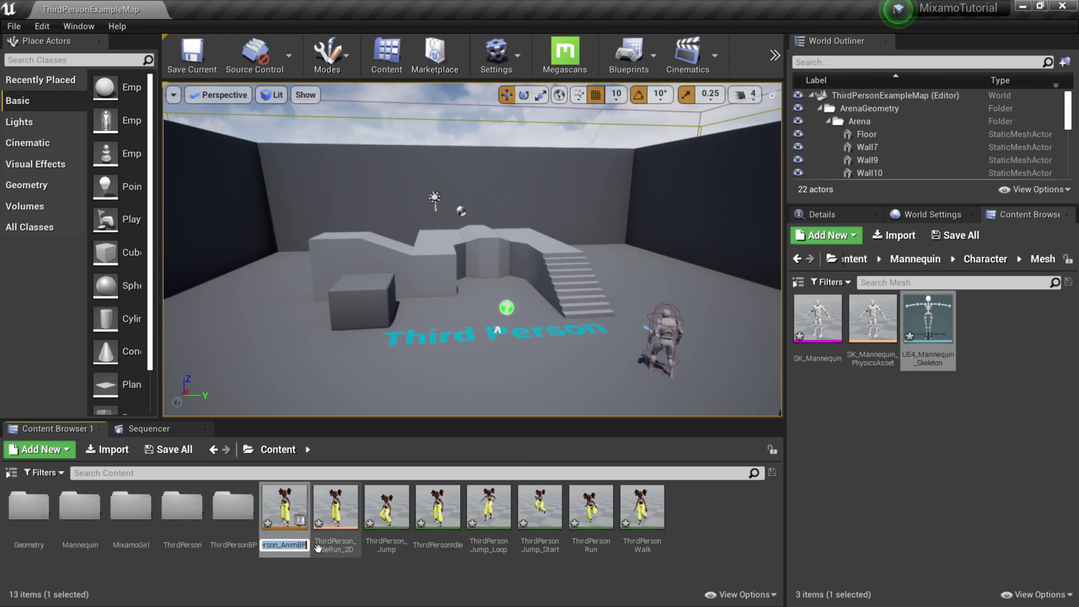
pyautogui.press('End')
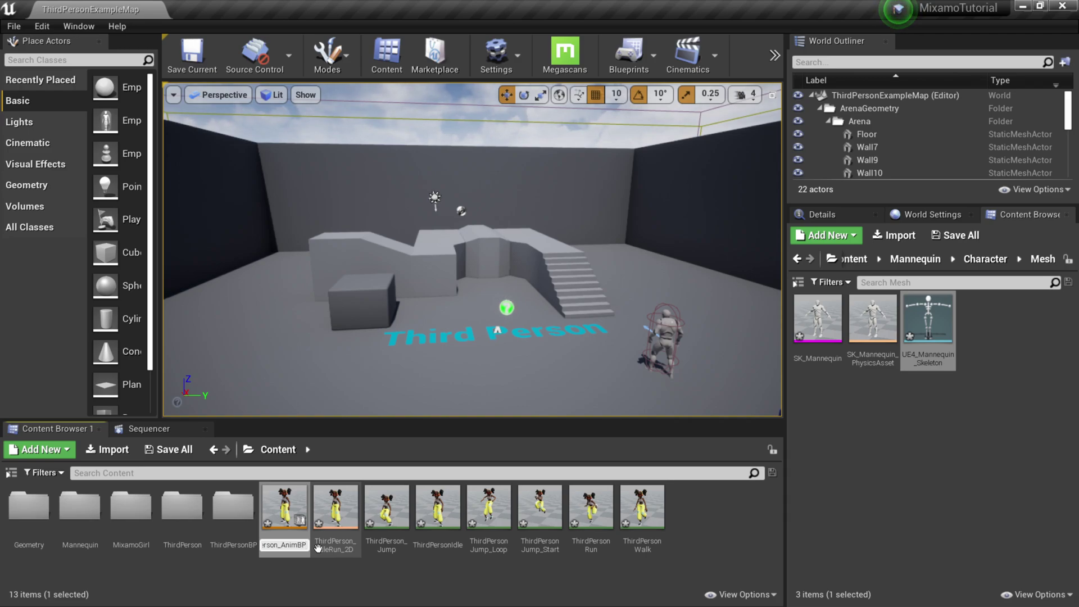
pyautogui.write('_Mixamo')
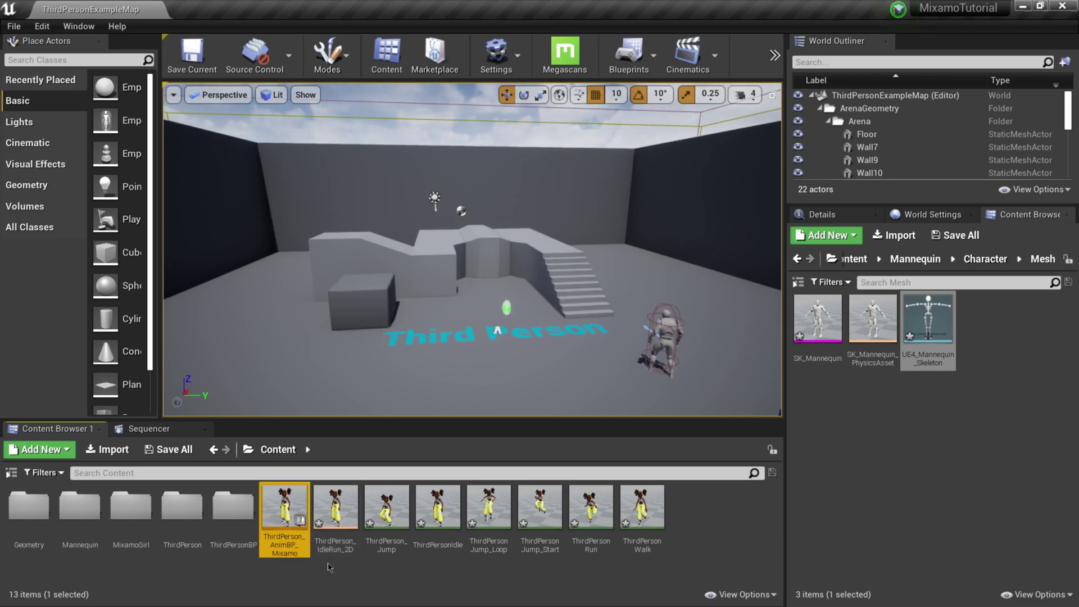
# Step: Search the project content for "thirdpersoncha" and open the ThirdPersonCharacter blueprint
pyautogui.click(107, 471)
pyautogui.write('thi')
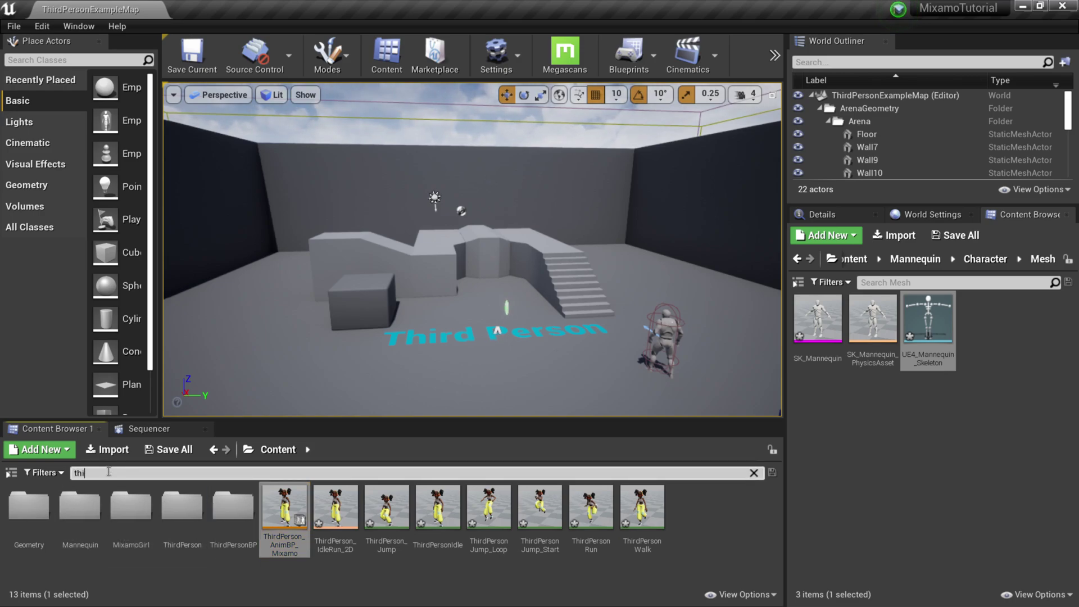
pyautogui.write('rdperson')
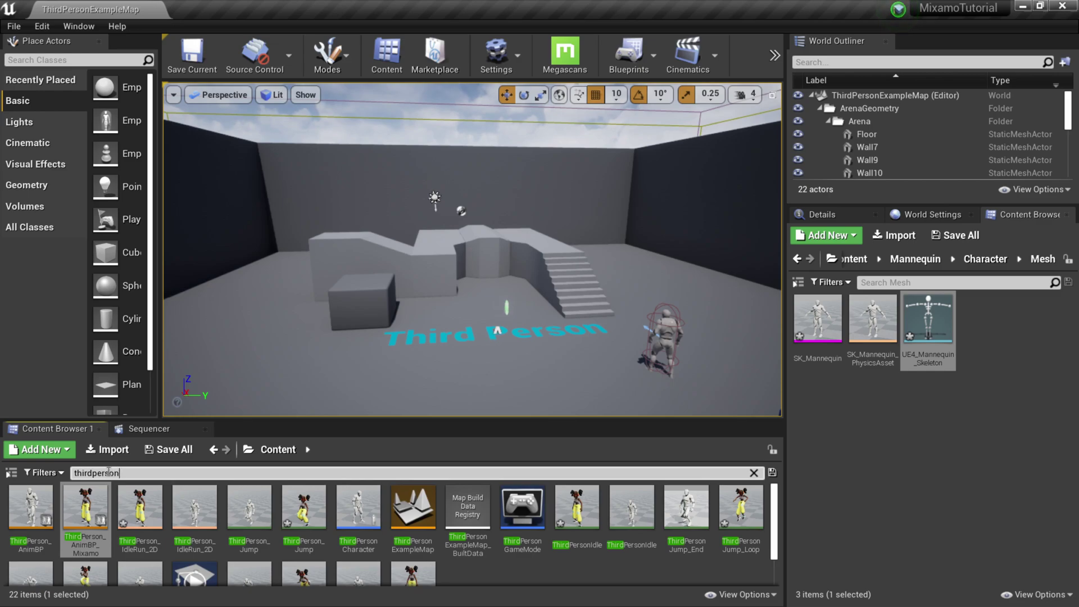
pyautogui.write('cha')
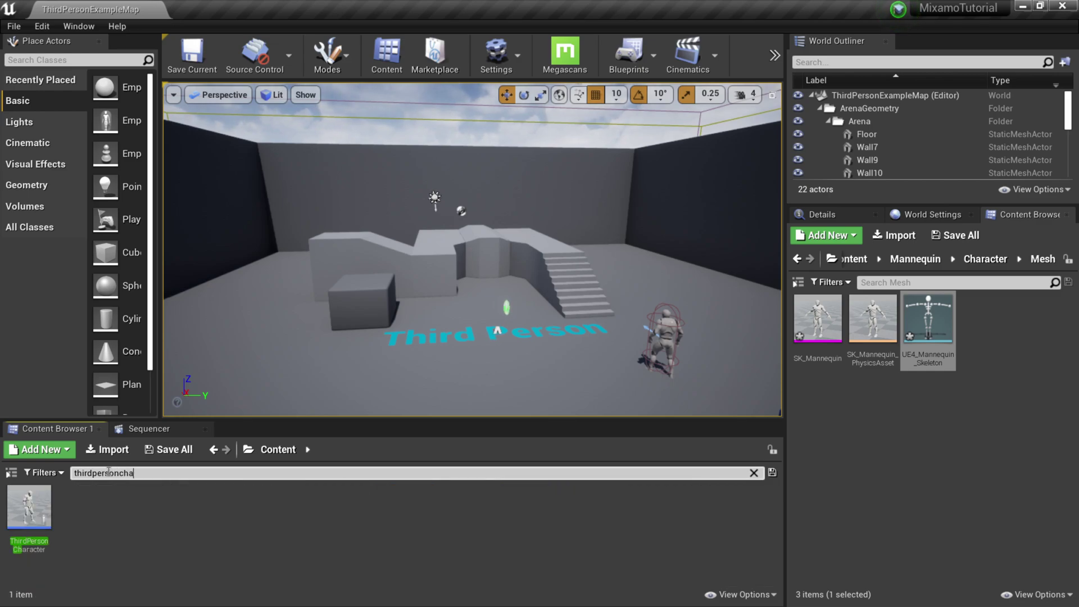
pyautogui.doubleClick(37, 507)
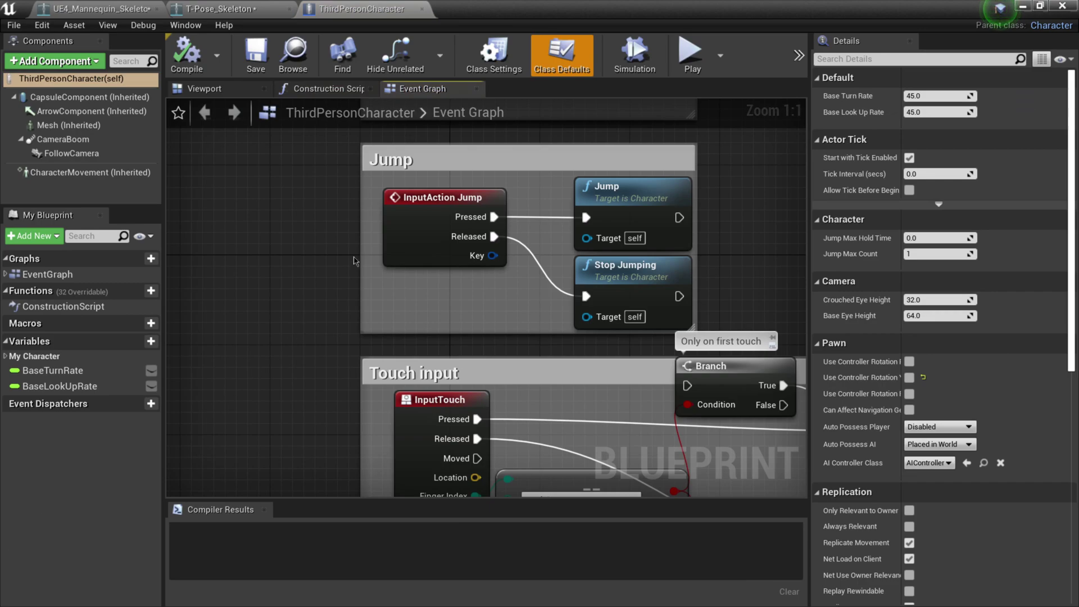
# Step: Show the character's 3D preview and set the skeletal mesh of its Mesh component to T-Pose
pyautogui.scroll(-3, 291, 300)
pyautogui.scroll(-5, 293, 299)
pyautogui.scroll(2, 293, 299)
pyautogui.moveTo(275, 283); pyautogui.dragTo(329, 379, button='right')
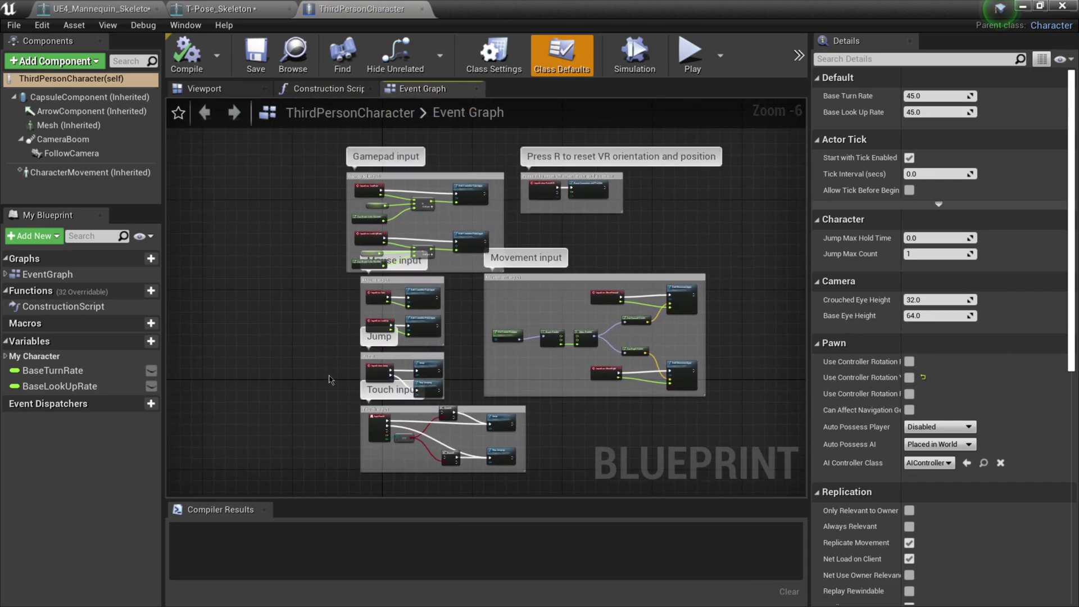
pyautogui.click(205, 89)
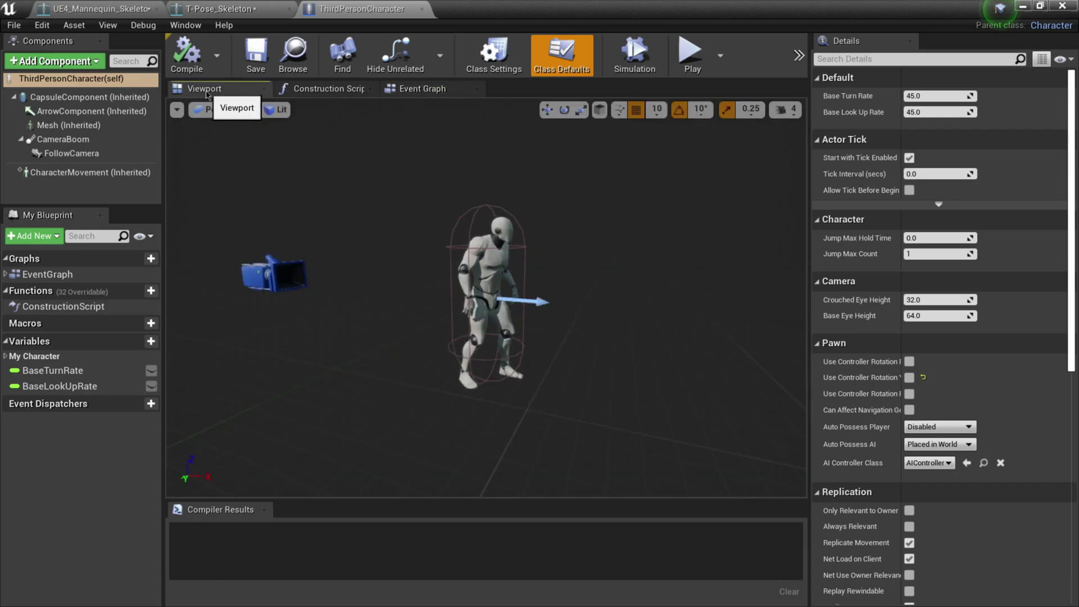
pyautogui.click(496, 264)
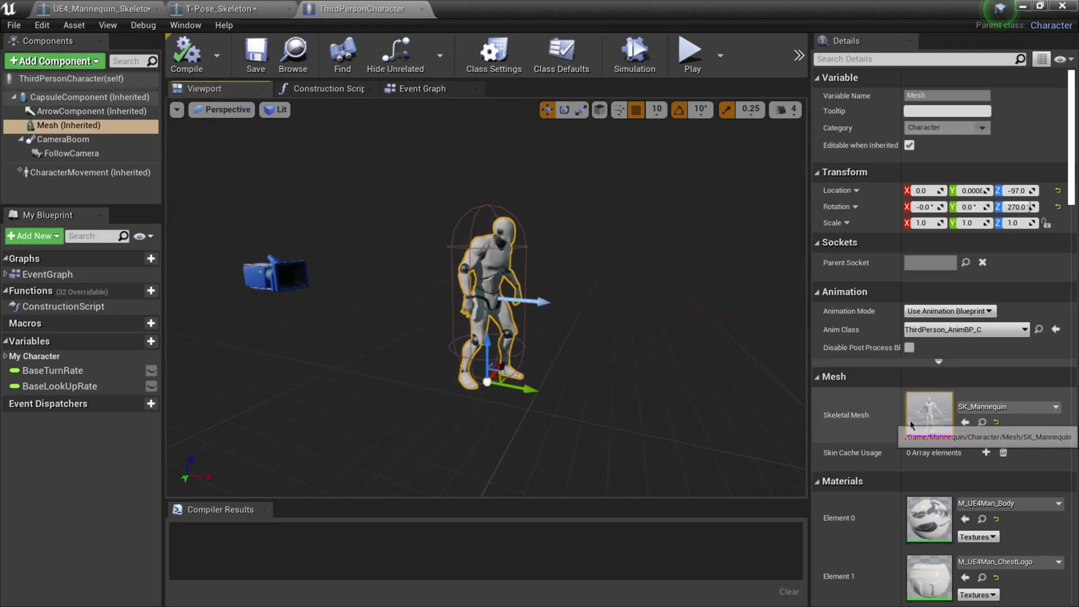
pyautogui.click(1011, 410)
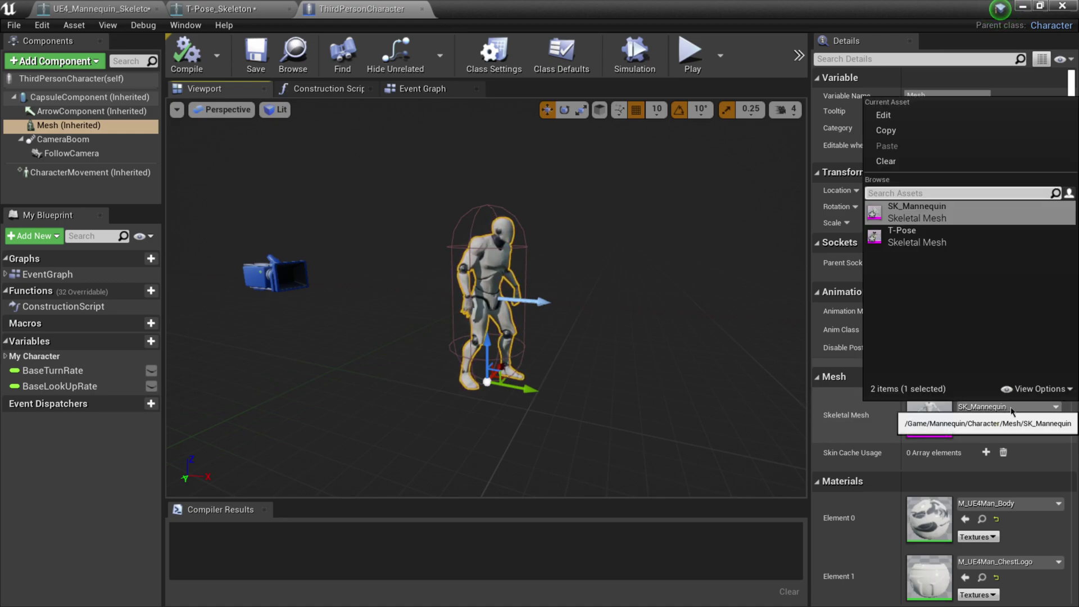
pyautogui.click(889, 240)
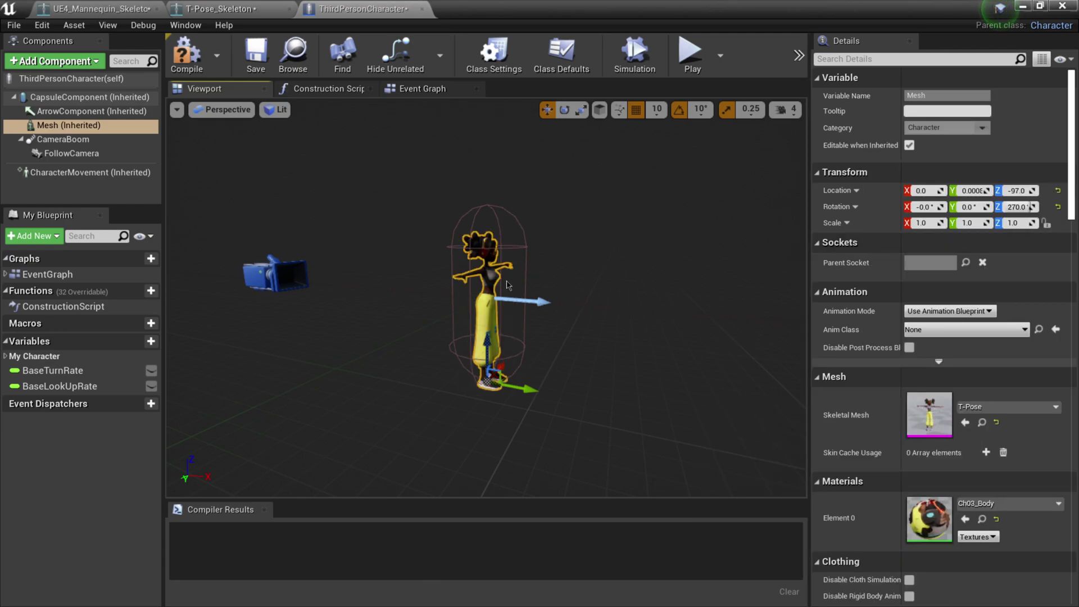
# Step: Set the Mesh component's Anim Class to ThirdPerson_AnimBP_Mixamo, then compile and save the ThirdPersonCharacter blueprint
pyautogui.scroll(3, 507, 285)
pyautogui.moveTo(508, 285); pyautogui.dragTo(444, 287)
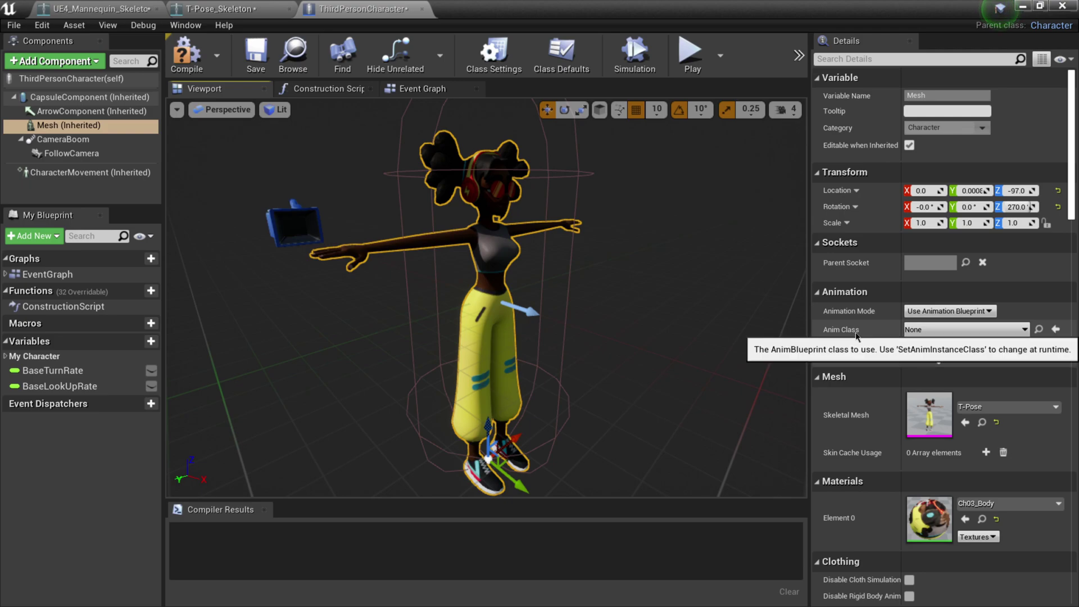
pyautogui.click(948, 334)
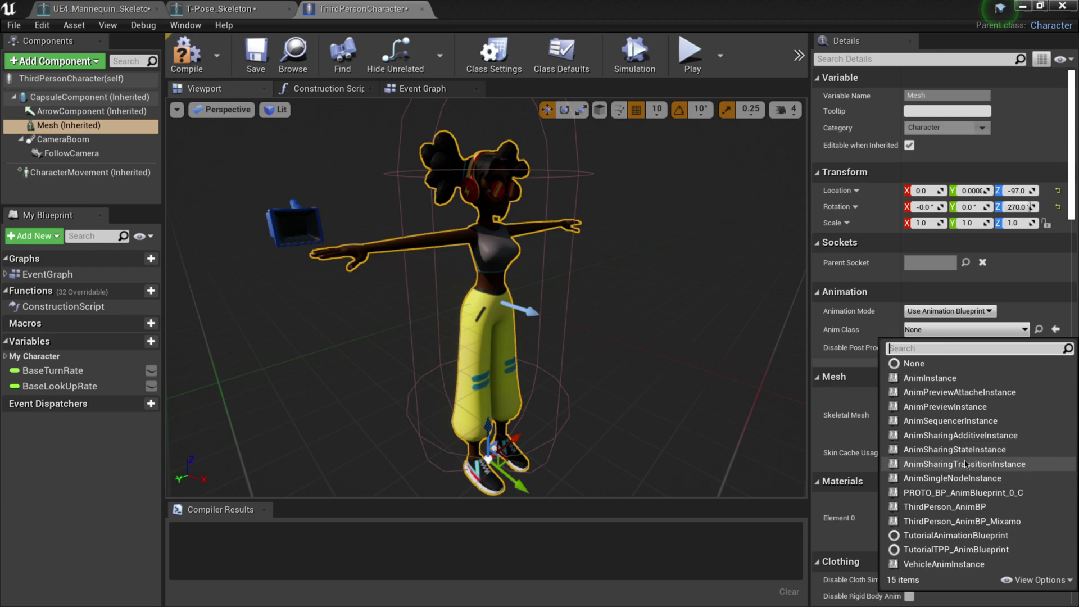
pyautogui.click(959, 521)
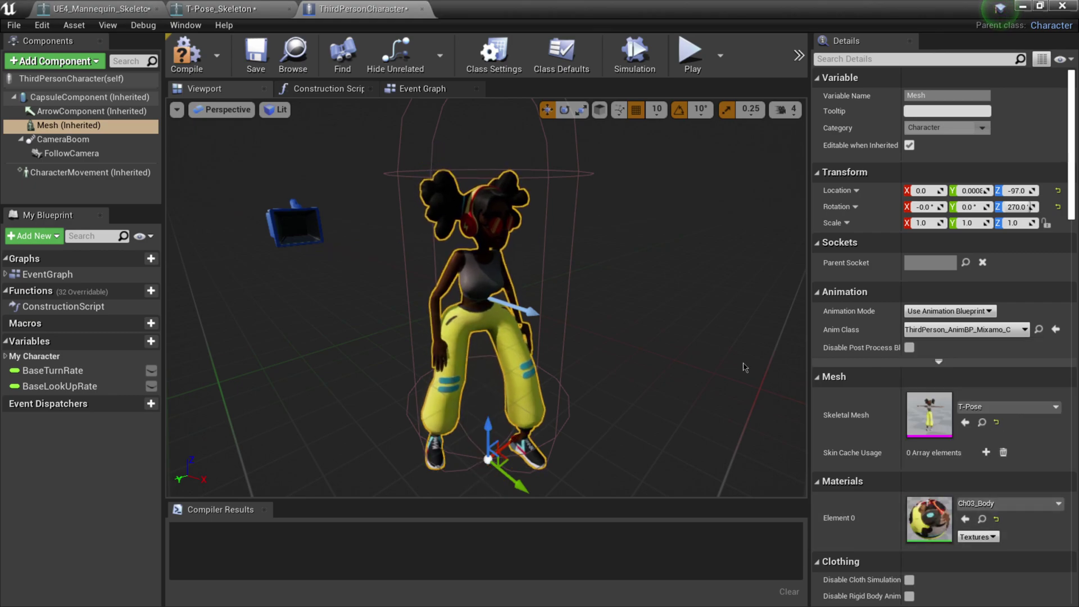
pyautogui.moveTo(488, 337); pyautogui.dragTo(551, 294)
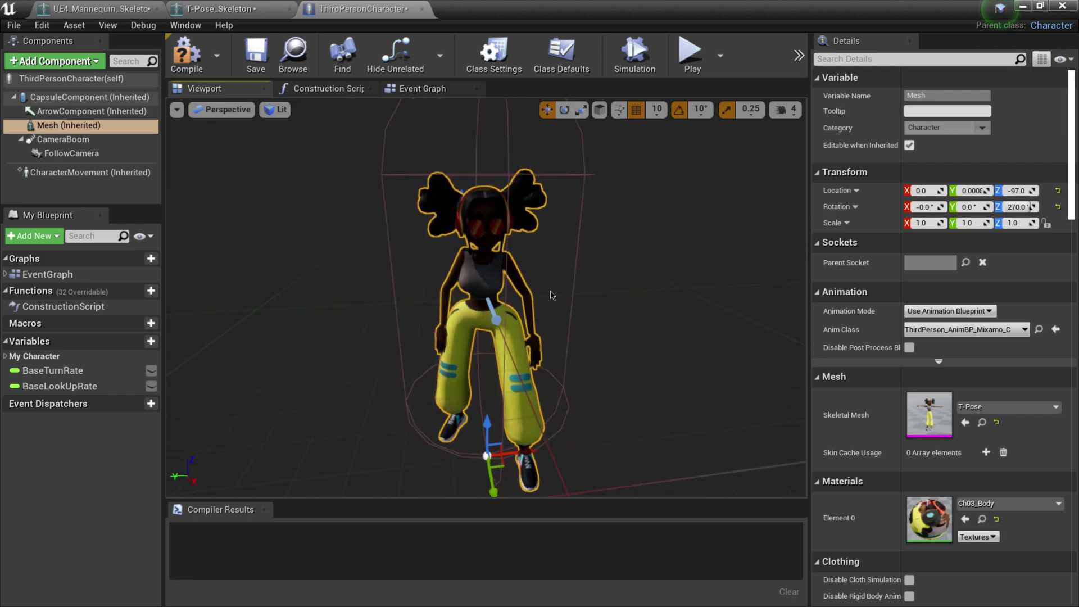
pyautogui.click(186, 53)
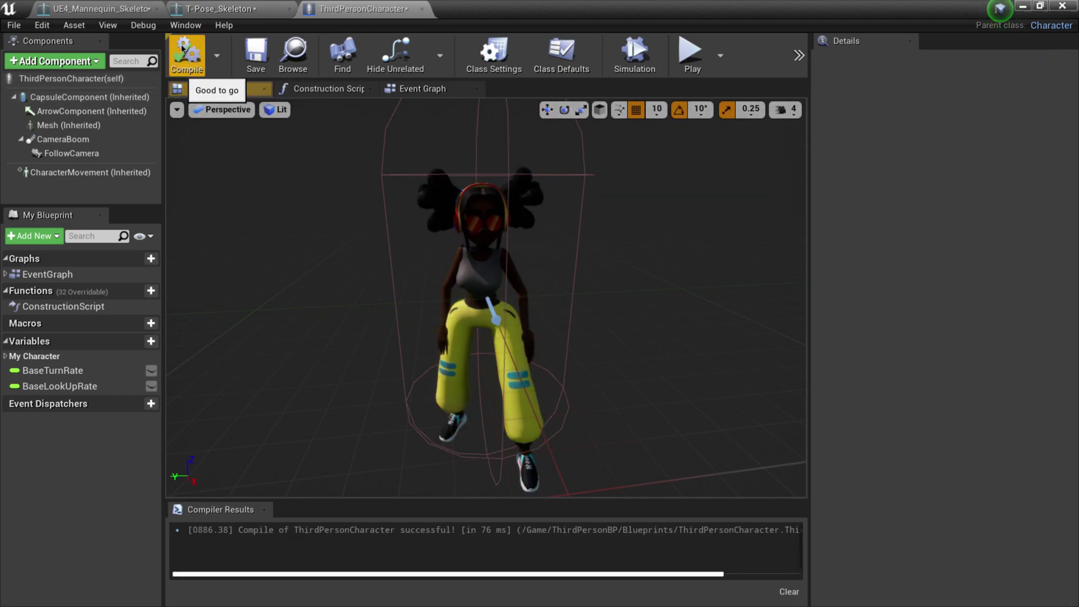
pyautogui.click(257, 56)
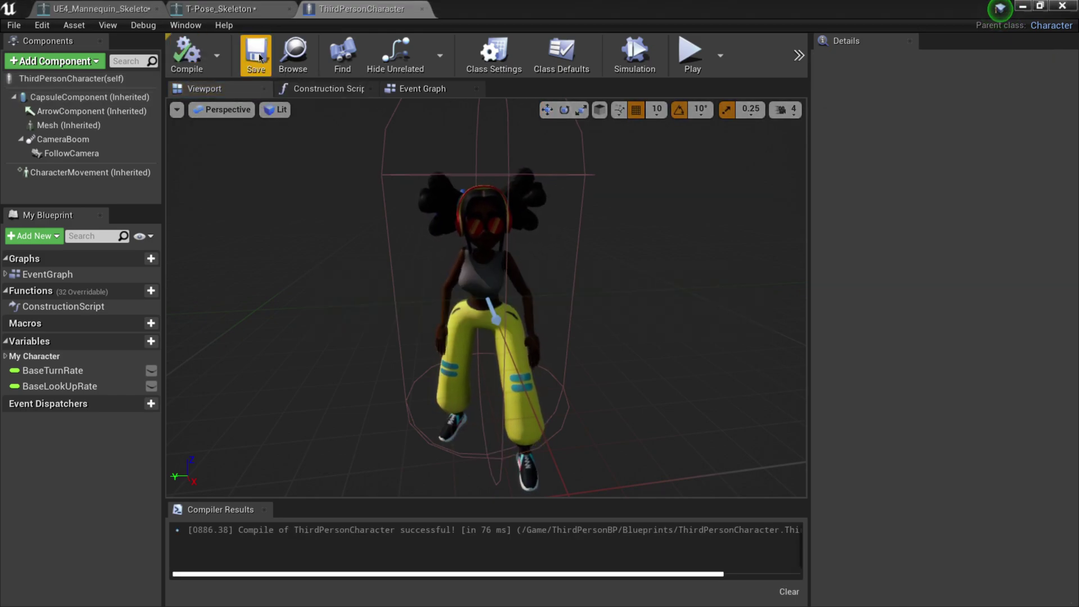
# Step: Save the T-Pose_Skeleton and UE4_Mannequin_Skeleton assets and close the asset editor window
pyautogui.click(257, 16)
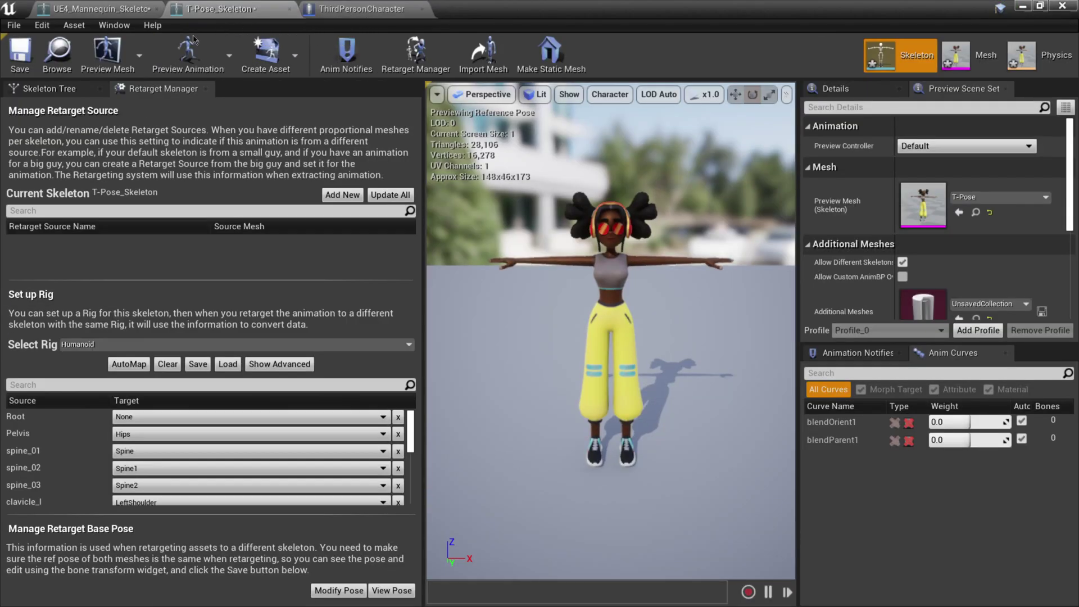
pyautogui.click(30, 56)
pyautogui.click(101, 9)
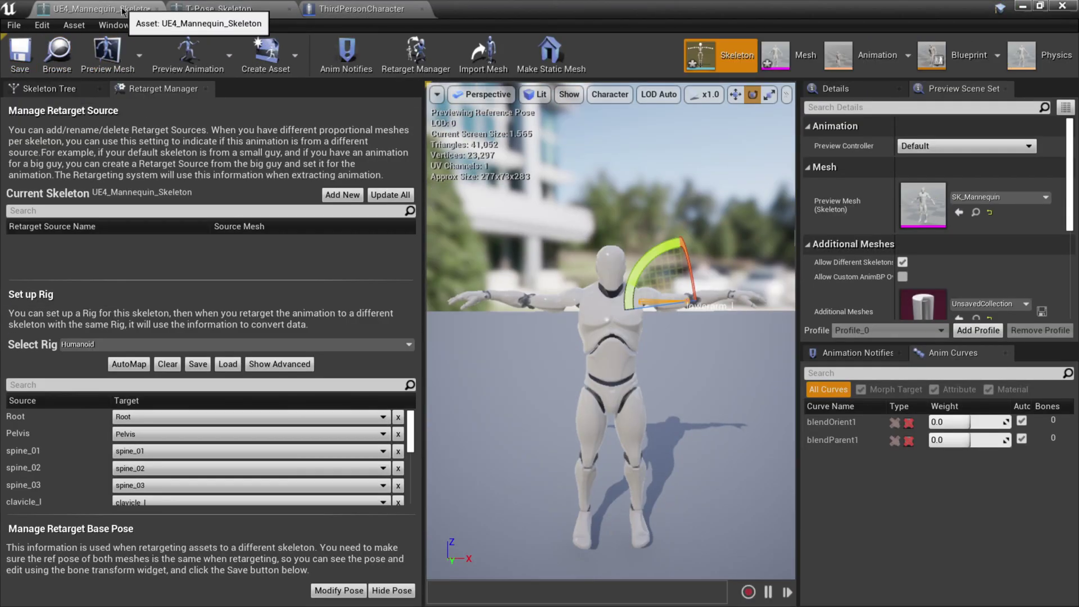
pyautogui.click(239, 10)
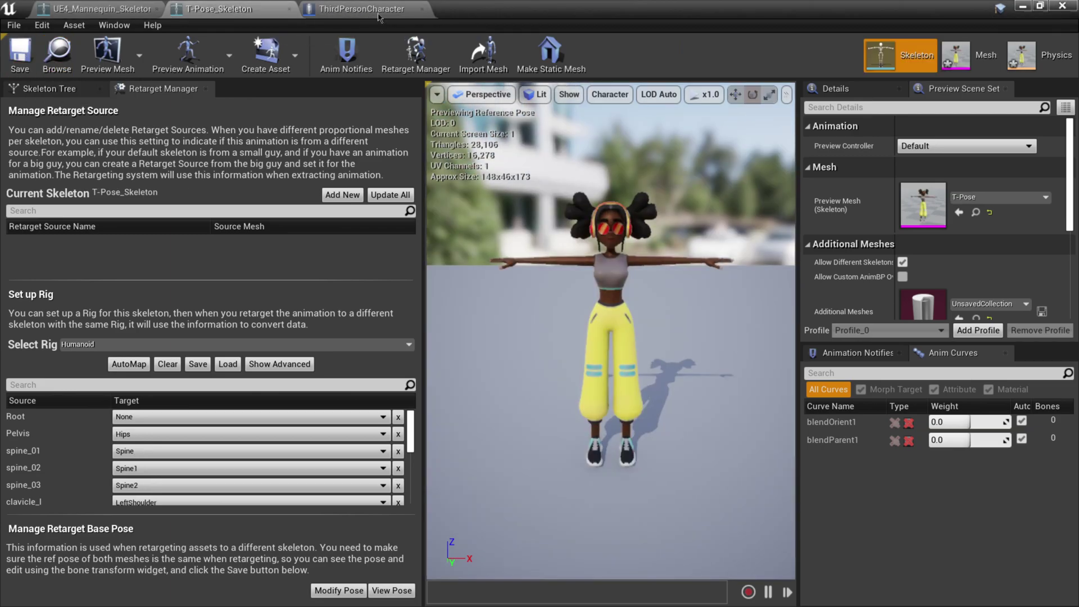
pyautogui.click(359, 9)
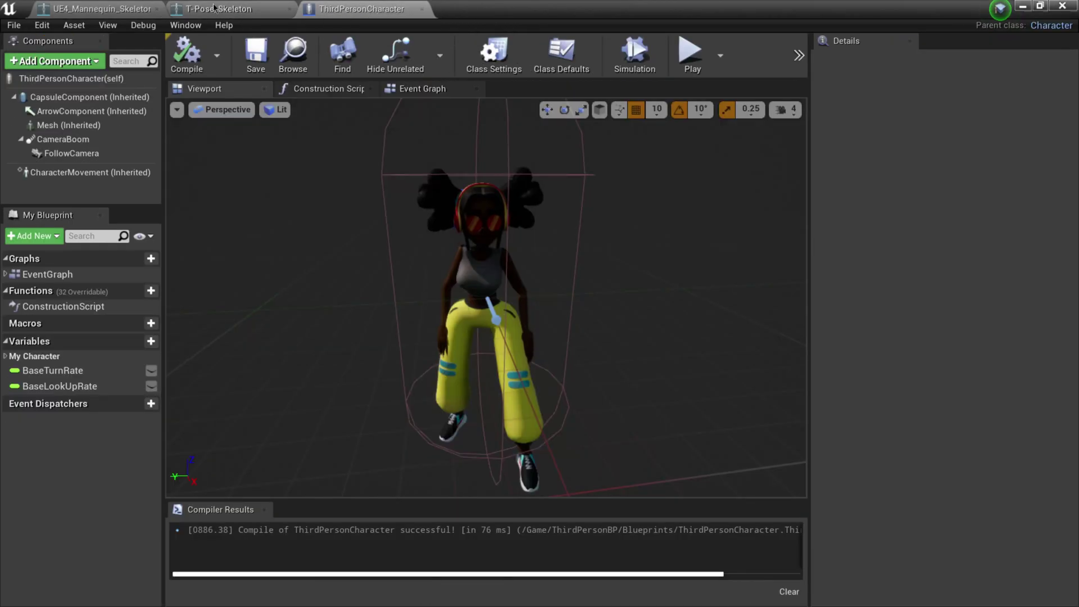
pyautogui.click(1062, 7)
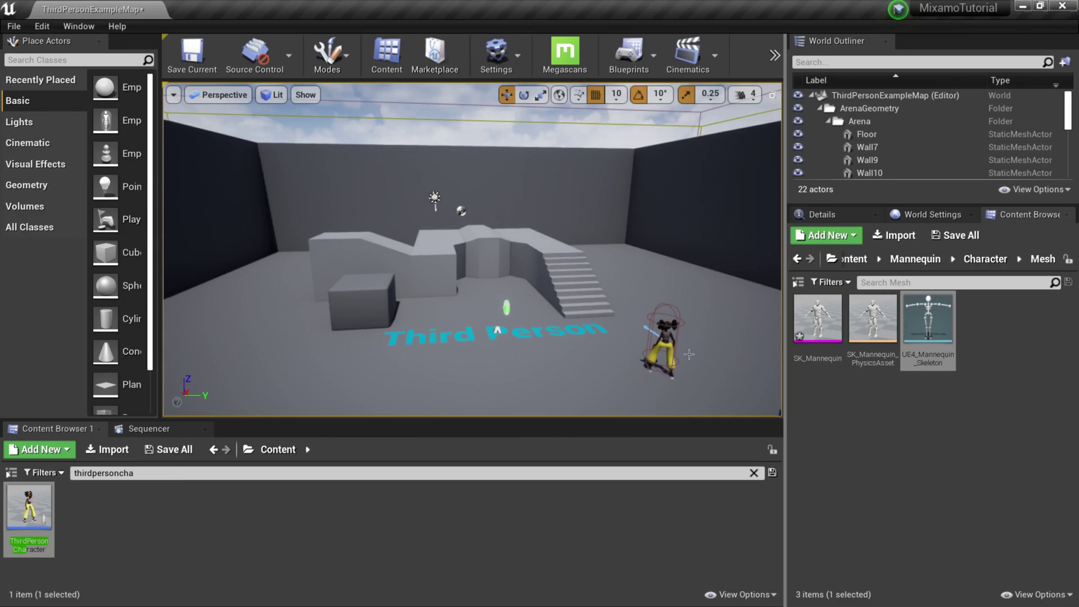
# Step: Widen the level viewport area until the Play control is available and start playing the level
pyautogui.scroll(3, 685, 372)
pyautogui.moveTo(614, 300); pyautogui.dragTo(614, 299)
pyautogui.moveTo(784, 61); pyautogui.dragTo(898, 62)
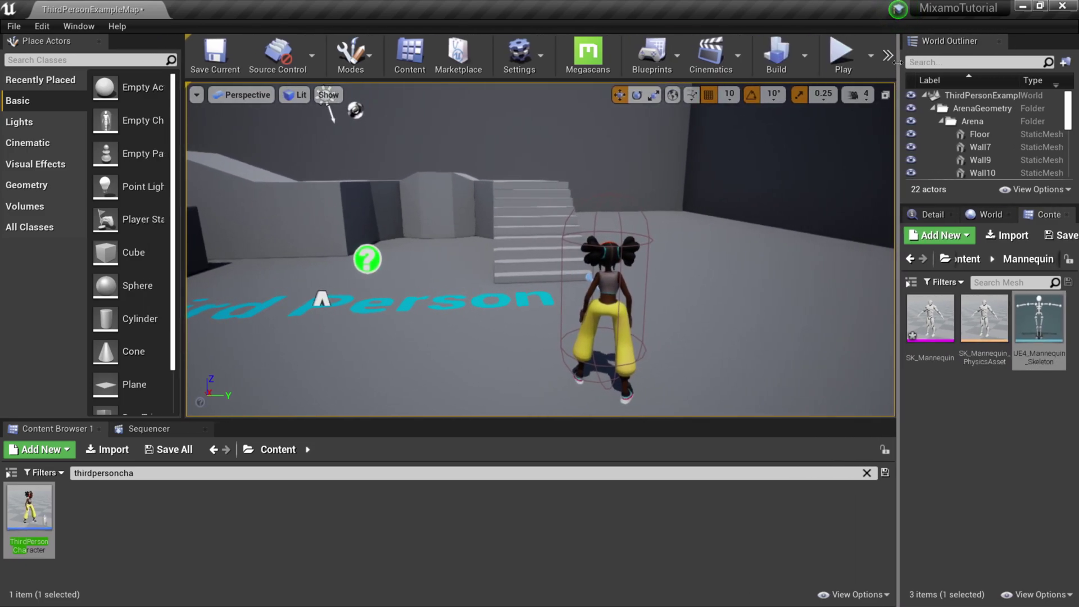
pyautogui.click(843, 49)
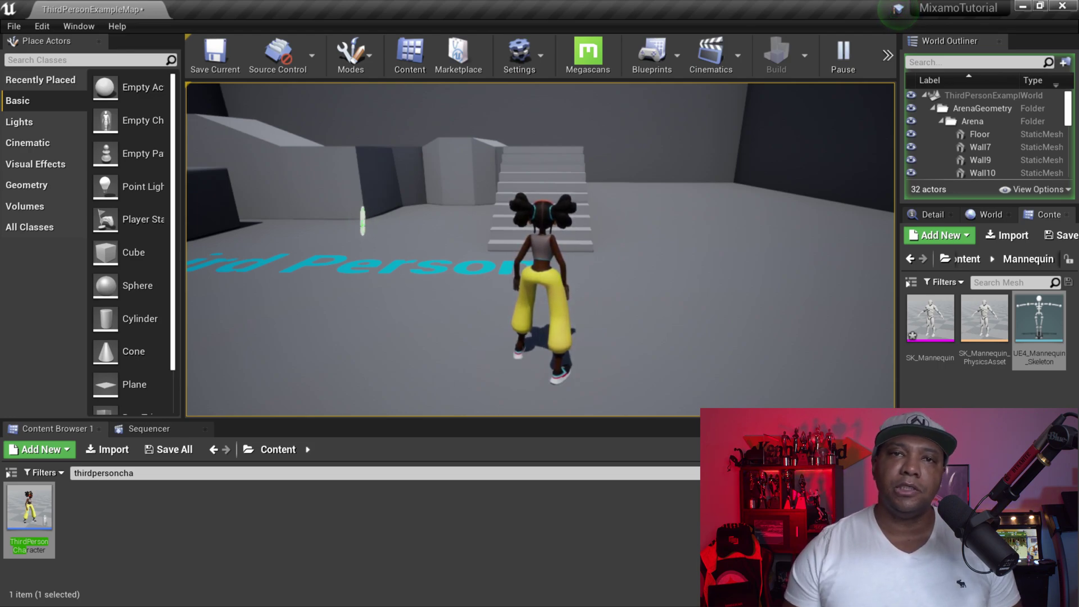
# Step: Run the character around the arena, up the stairs, over the blocks and toward the camera to check the retargeted animations
pyautogui.press('w')
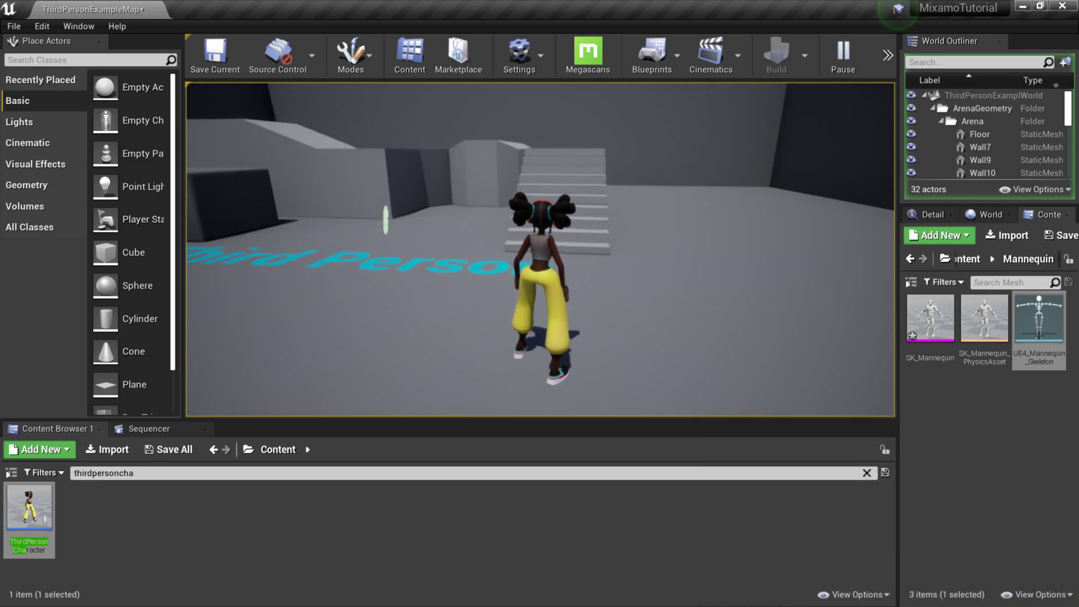
pyautogui.press('w')
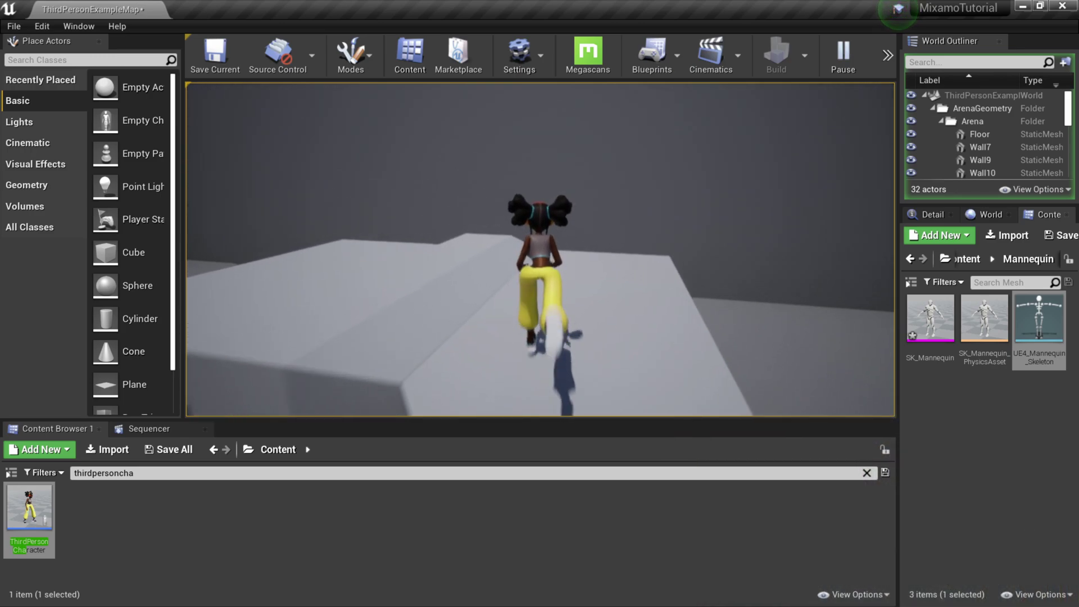
pyautogui.press('w')
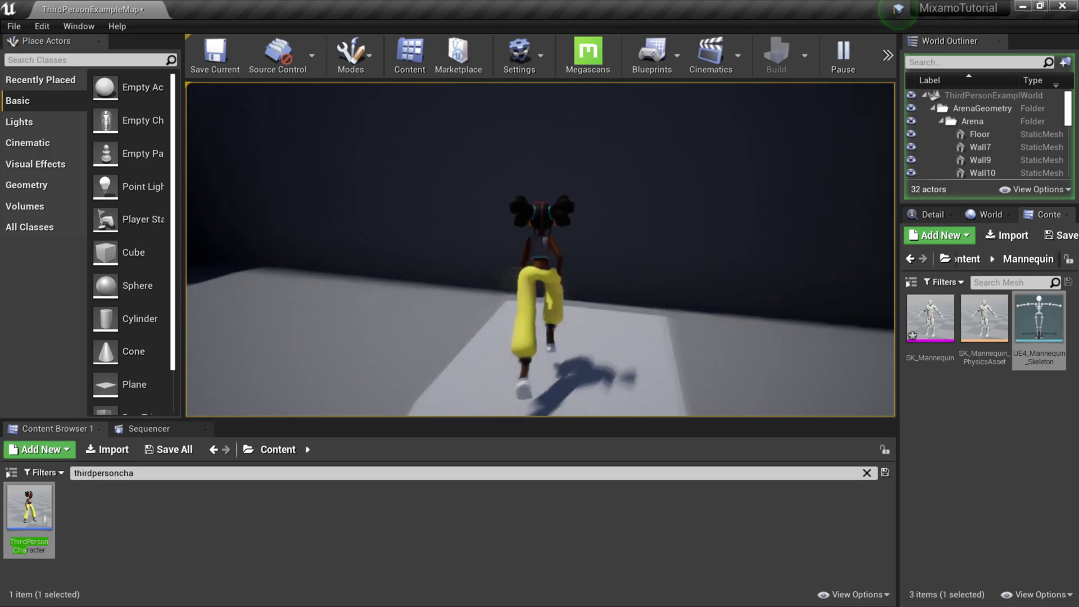
pyautogui.press('w')
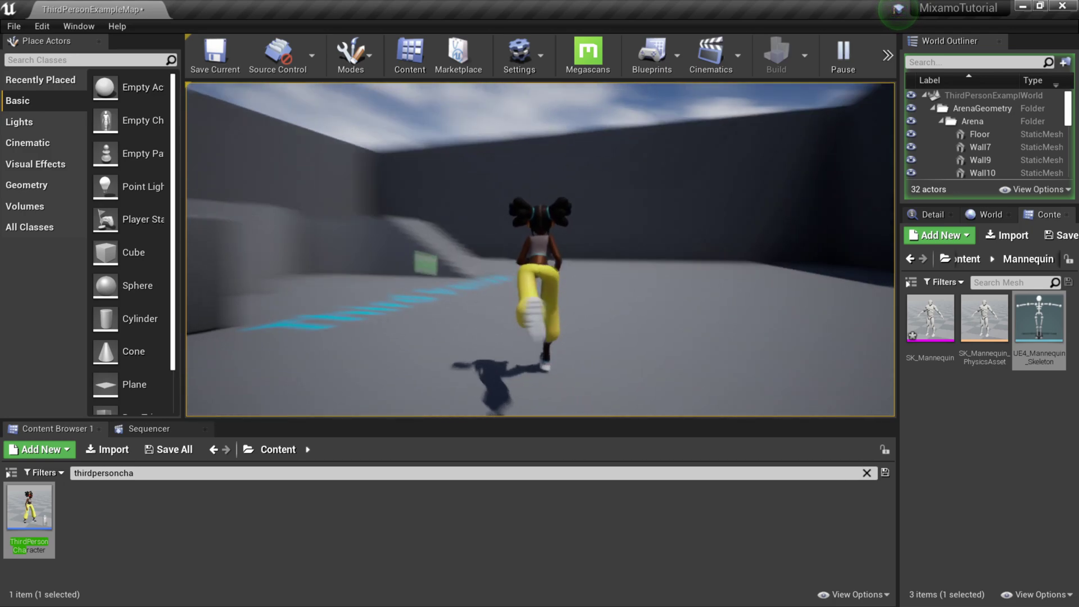
pyautogui.press('w')
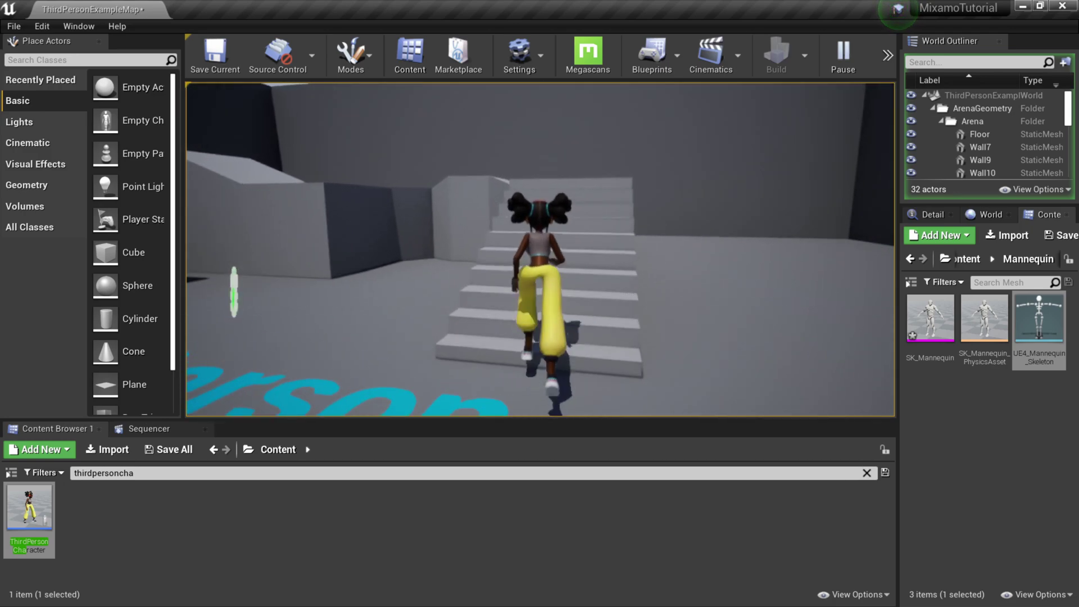
pyautogui.press('w')
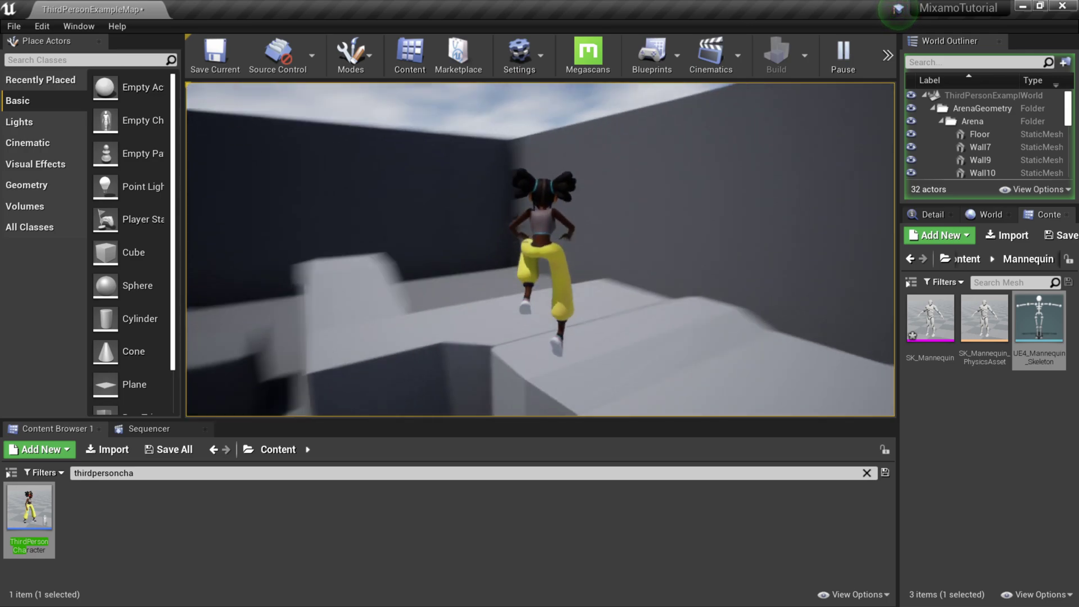
pyautogui.press('w')
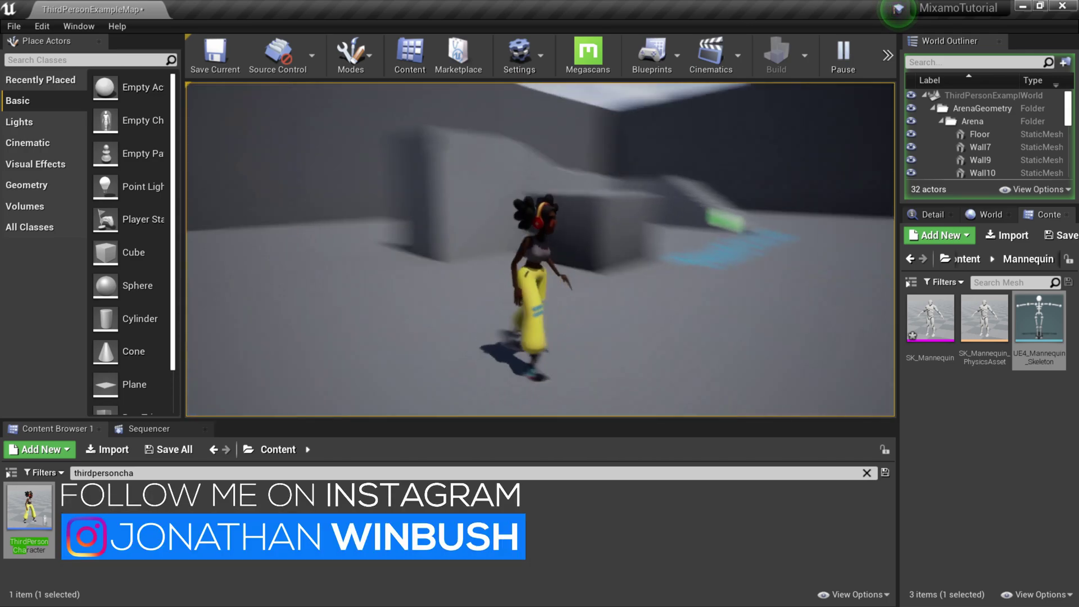
pyautogui.press('w')
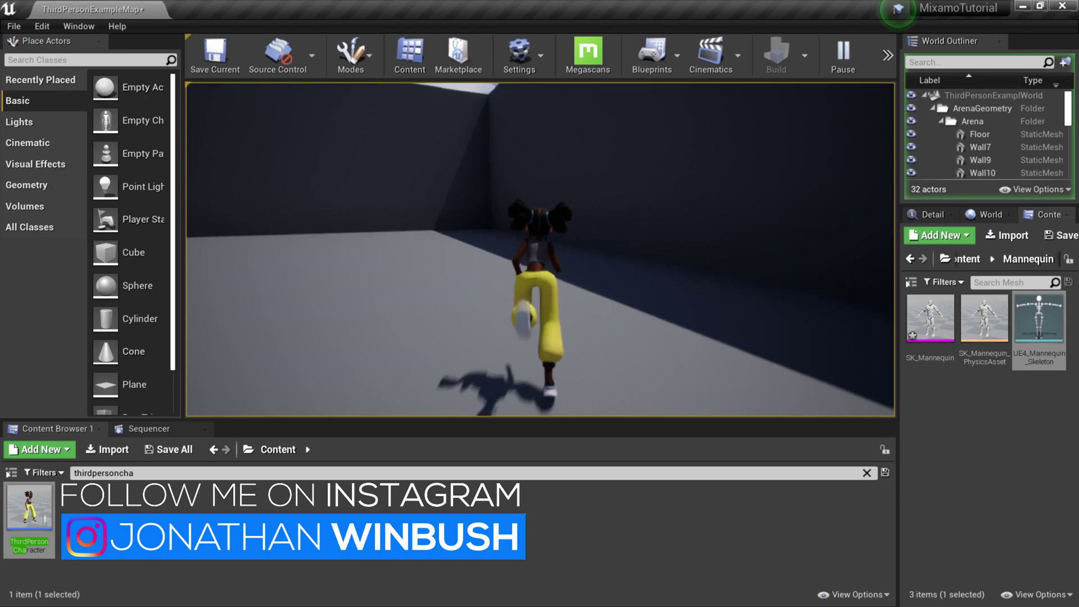
pyautogui.press('w')
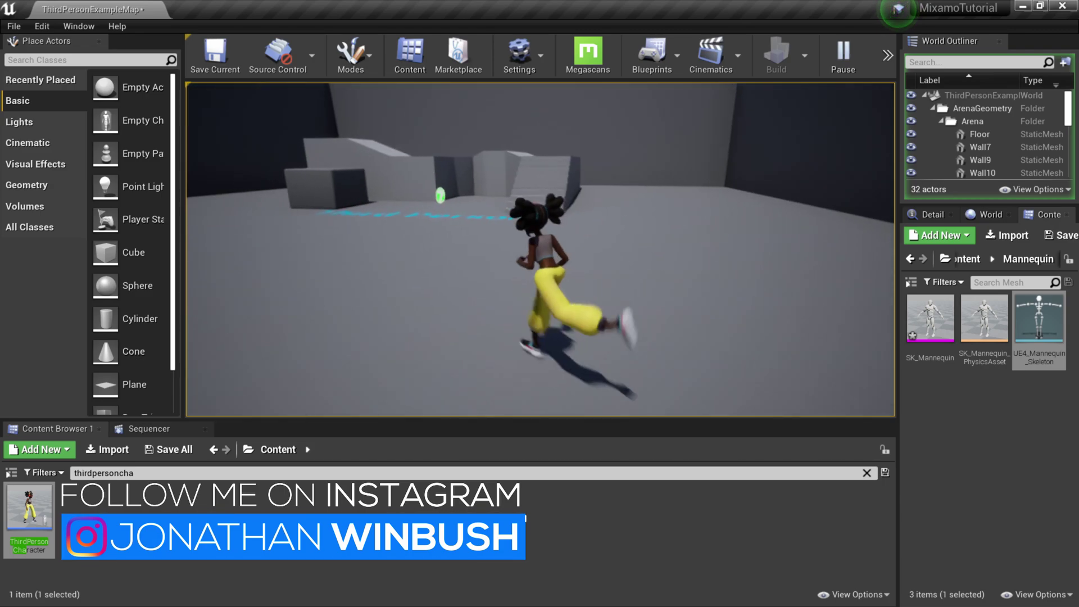
pyautogui.press('w')
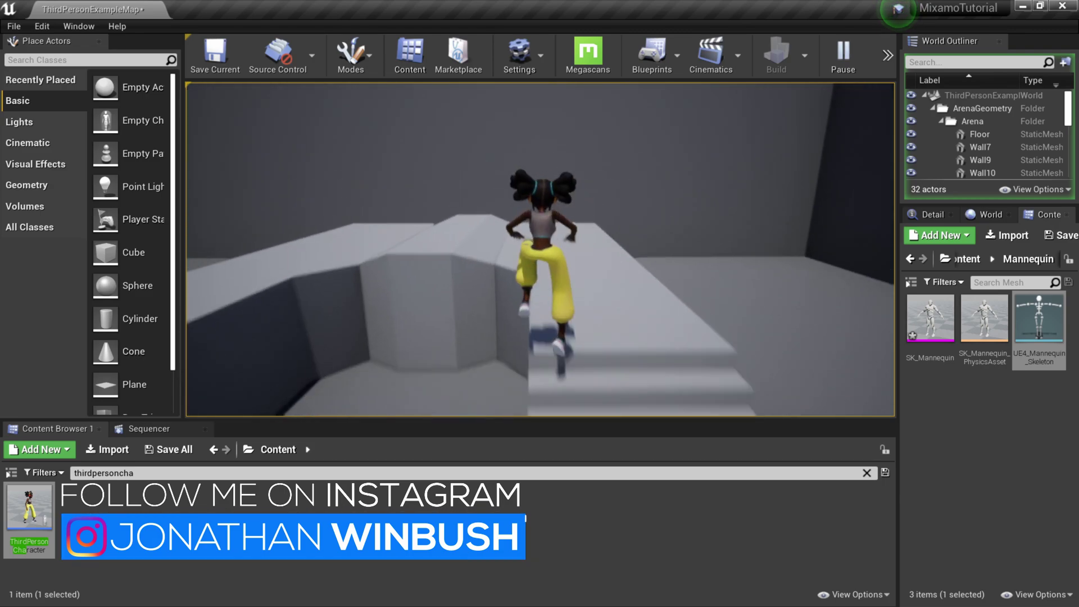
pyautogui.press('w')
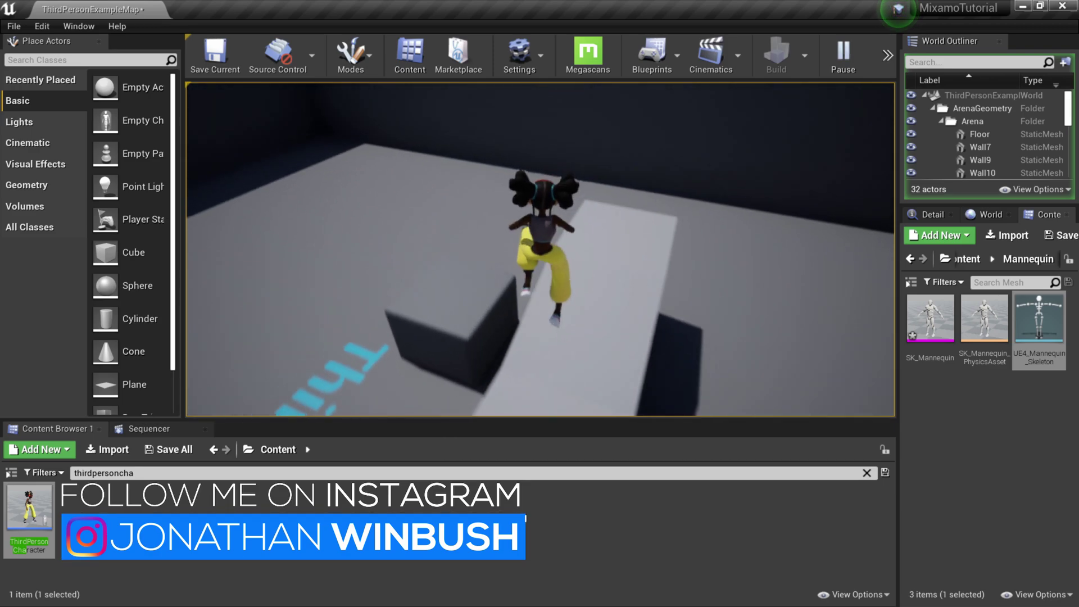
pyautogui.press('s')
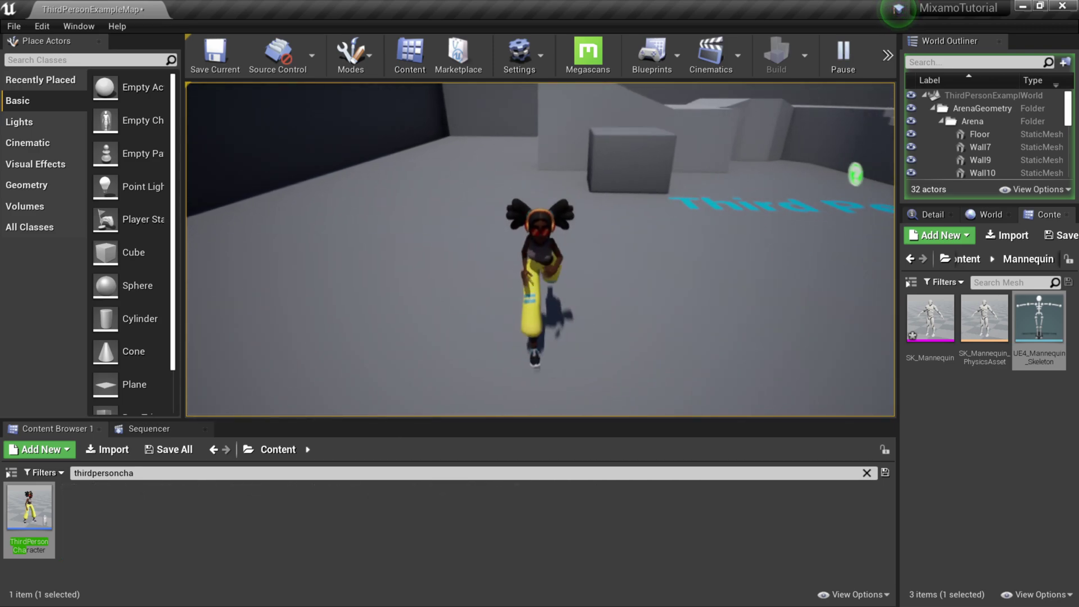
pyautogui.press('w')
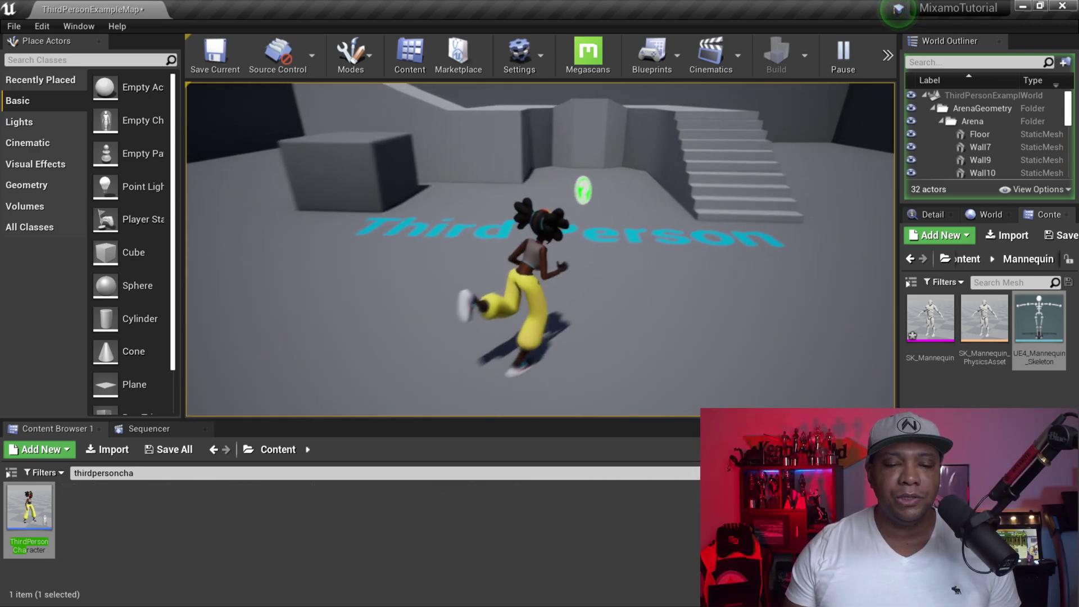
pyautogui.press('s')
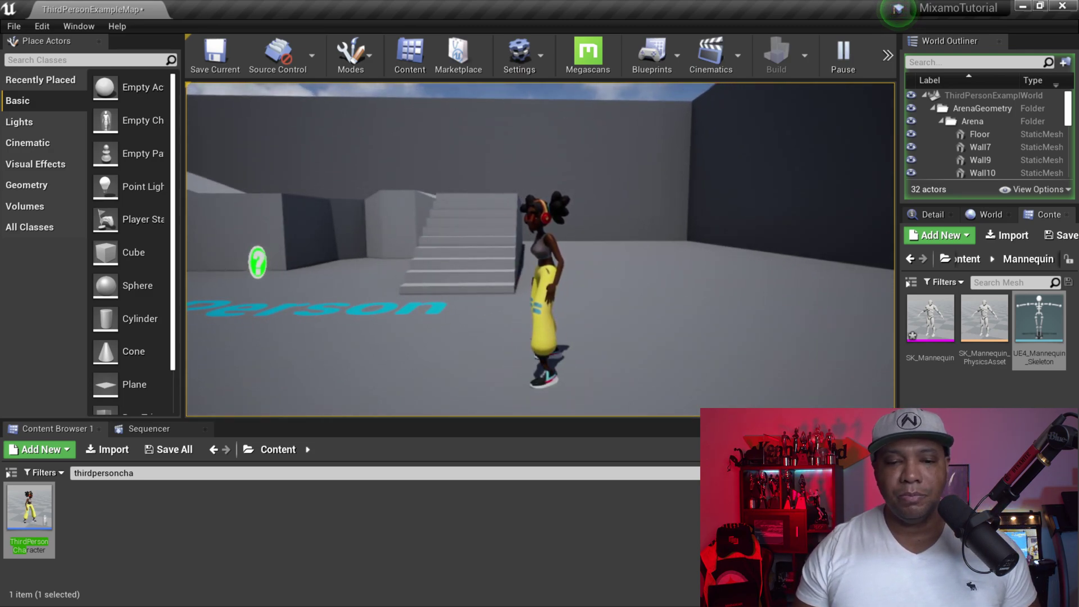
pyautogui.press('w')
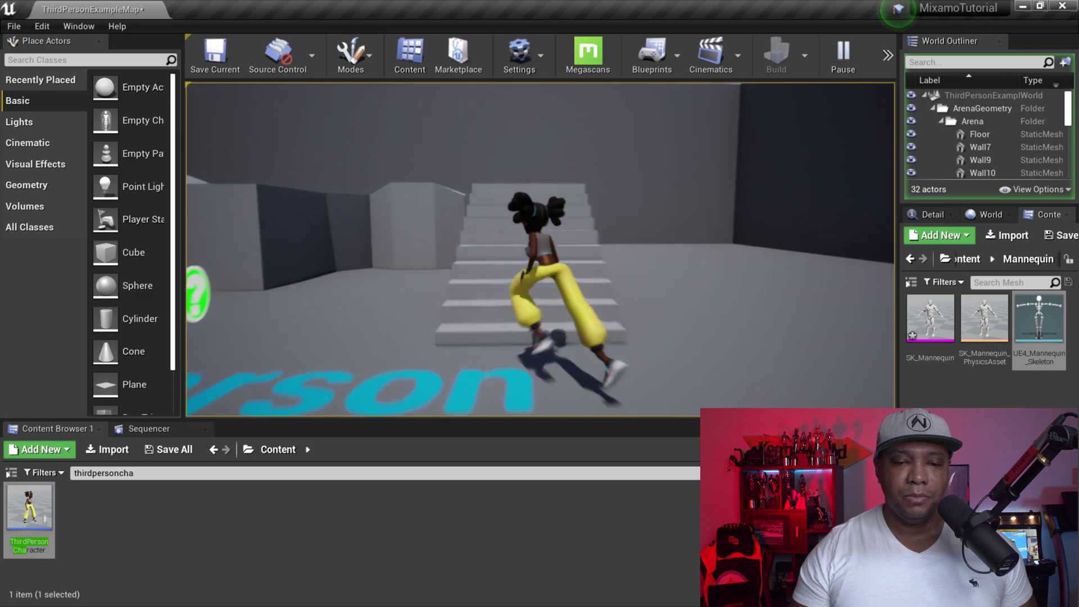